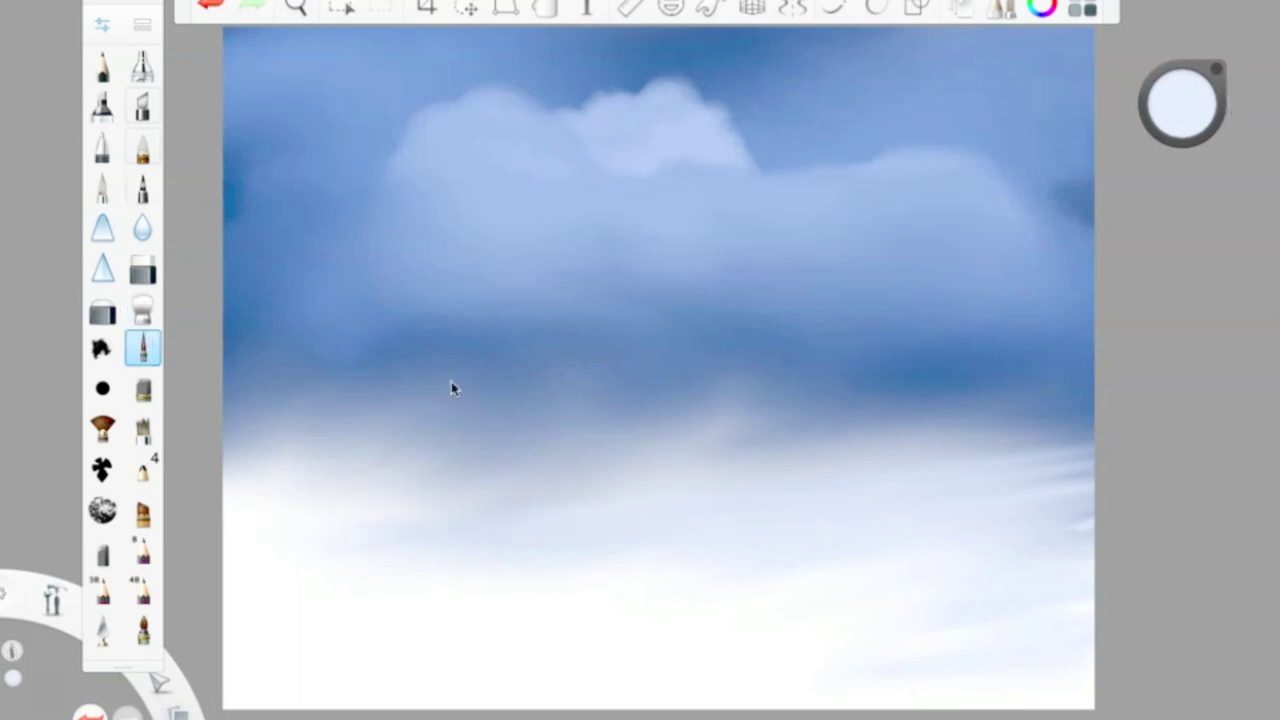
- Paint the foreground snow hill in near-white strokes sloping down to the lower right and smudge the snow smooth
{"action": "mouse_move", "coordinate": [660, 510]}
{"action": "left_mouse_down"}
{"action": "mouse_move", "coordinate": [334, 466]}
{"action": "mouse_move", "coordinate": [720, 622]}
{"action": "left_mouse_up"}
{"action": "left_click_drag", "start_coordinate": [678, 536], "coordinate": [224, 444]}
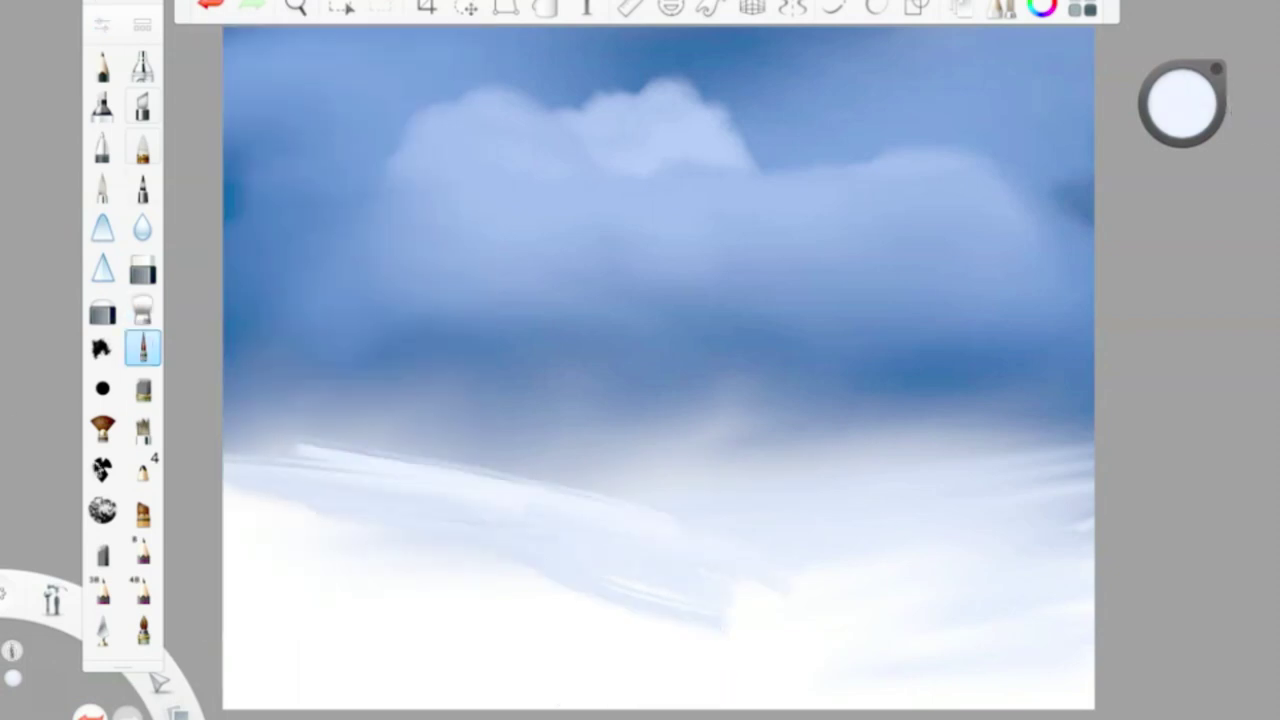
{"action": "left_click_drag", "start_coordinate": [490, 476], "coordinate": [224, 434]}
{"action": "left_click_drag", "start_coordinate": [1086, 674], "coordinate": [237, 583]}
{"action": "left_click", "coordinate": [142, 308]}
{"action": "mouse_move", "coordinate": [389, 534]}
{"action": "left_mouse_down"}
{"action": "mouse_move", "coordinate": [549, 554]}
{"action": "mouse_move", "coordinate": [229, 514]}
{"action": "left_mouse_up"}
- Sample a light blue and paint the distant snowfield behind the hill, extending it along the slope
{"action": "left_click", "coordinate": [1000, 445], "text": "alt"}
{"action": "mouse_move", "coordinate": [790, 500]}
{"action": "left_mouse_down"}
{"action": "mouse_move", "coordinate": [1080, 508]}
{"action": "mouse_move", "coordinate": [890, 620]}
{"action": "left_mouse_up"}
{"action": "left_click_drag", "start_coordinate": [1075, 628], "coordinate": [927, 510]}
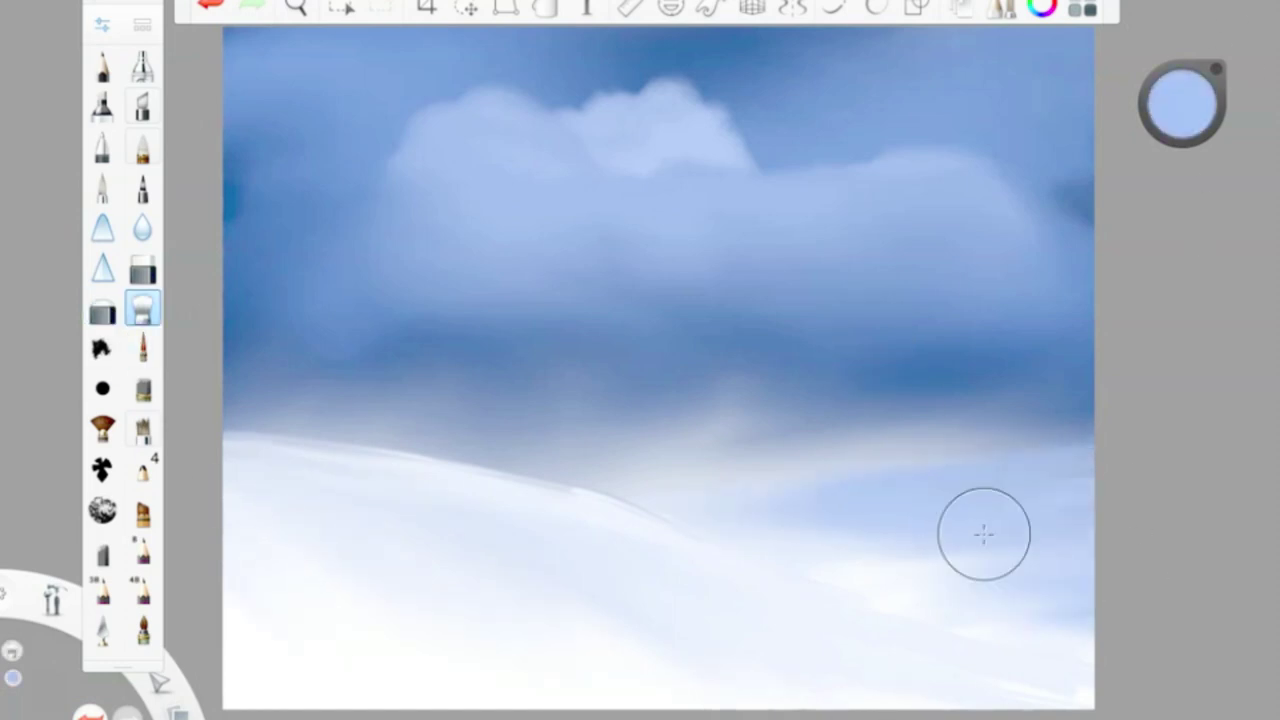
{"action": "left_click", "coordinate": [142, 348]}
{"action": "mouse_move", "coordinate": [655, 502]}
{"action": "left_mouse_down"}
{"action": "mouse_move", "coordinate": [787, 581]}
{"action": "mouse_move", "coordinate": [1060, 630]}
{"action": "mouse_move", "coordinate": [1063, 583]}
{"action": "mouse_move", "coordinate": [1140, 682]}
{"action": "left_mouse_up"}
- Sample the hill's near-white and redefine its crest against the blue snowfield with soft blended strokes
{"action": "left_click", "coordinate": [142, 308]}
{"action": "left_click", "coordinate": [657, 534], "text": "alt"}
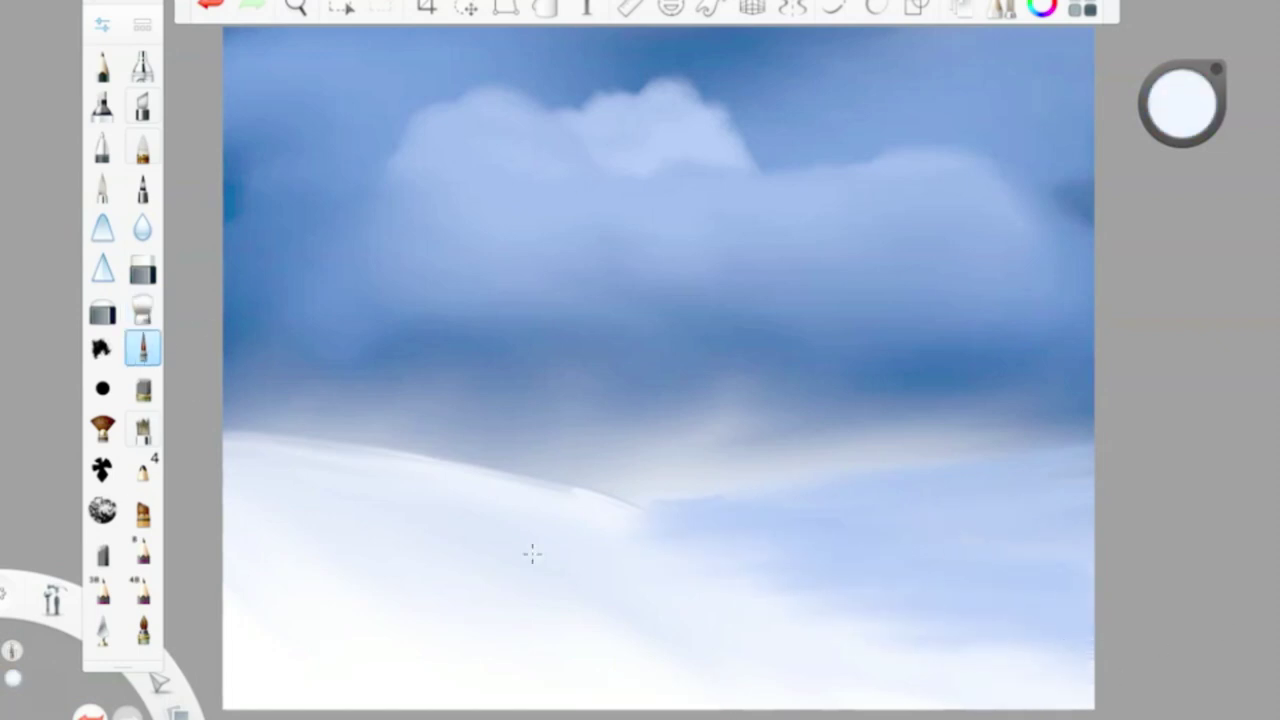
{"action": "left_click_drag", "start_coordinate": [657, 534], "coordinate": [720, 586]}
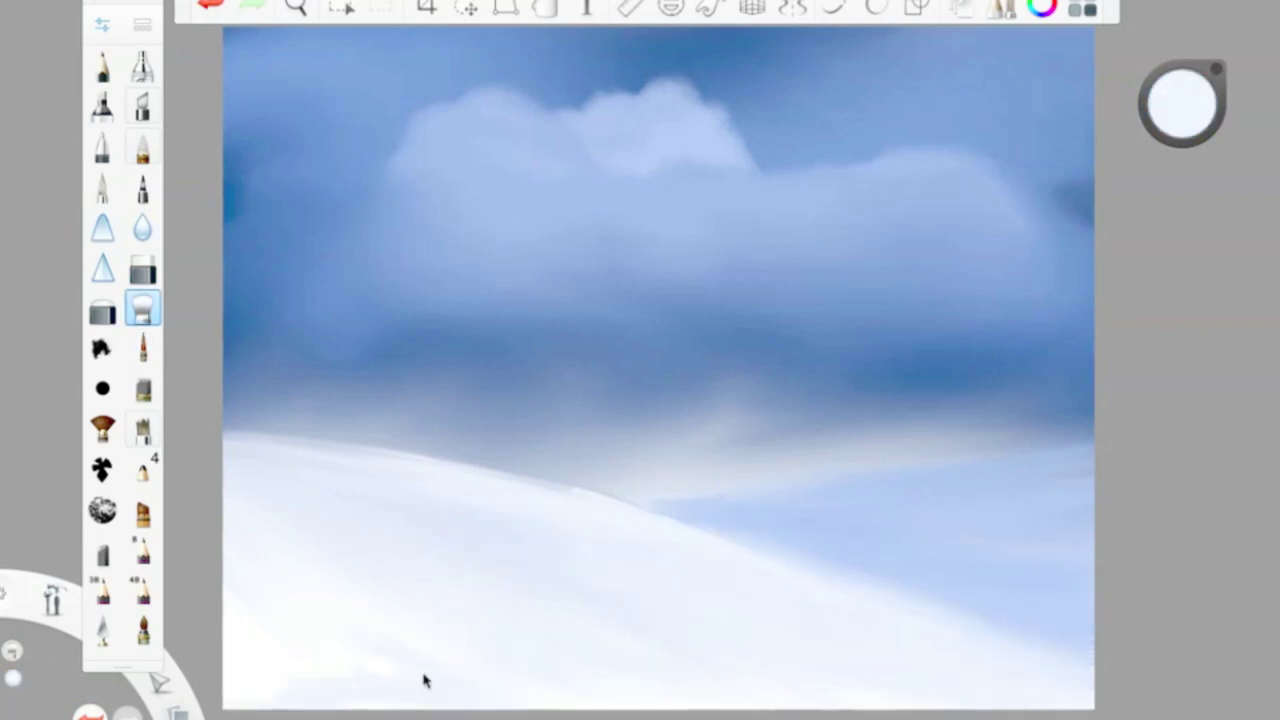
- Switch the colour to black and paint four thin bare trunks standing on the distant snowfield
{"action": "left_click", "coordinate": [142, 512]}
{"action": "mouse_move", "coordinate": [1182, 104]}
{"action": "left_mouse_down"}
{"action": "mouse_move", "coordinate": [1128, 177]}
{"action": "mouse_move", "coordinate": [1150, 190]}
{"action": "left_mouse_up"}
{"action": "left_click", "coordinate": [142, 512]}
{"action": "left_click", "coordinate": [1023, 437]}
{"action": "left_click_drag", "start_coordinate": [1012, 392], "coordinate": [1030, 465]}
{"action": "left_click_drag", "start_coordinate": [940, 370], "coordinate": [965, 478]}
{"action": "left_click_drag", "start_coordinate": [795, 494], "coordinate": [820, 380]}
{"action": "left_click_drag", "start_coordinate": [866, 318], "coordinate": [897, 482]}
- Paint a large black tree trunk on the foreground hill, widening towards its base
{"action": "left_click", "coordinate": [103, 23]}
{"action": "left_click_drag", "start_coordinate": [343, 220], "coordinate": [271, 490]}
{"action": "left_click_drag", "start_coordinate": [330, 260], "coordinate": [285, 505]}
{"action": "left_click_drag", "start_coordinate": [350, 160], "coordinate": [315, 400]}
{"action": "mouse_move", "coordinate": [325, 330]}
{"action": "left_mouse_down"}
{"action": "mouse_move", "coordinate": [300, 517]}
{"action": "mouse_move", "coordinate": [270, 520]}
{"action": "left_mouse_up"}
- Smudge the base of the large trunk into the snow
{"action": "left_click", "coordinate": [142, 308]}
{"action": "left_click", "coordinate": [103, 23]}
{"action": "left_click", "coordinate": [103, 23]}
{"action": "mouse_move", "coordinate": [310, 480]}
{"action": "left_mouse_down"}
{"action": "mouse_move", "coordinate": [290, 520]}
{"action": "mouse_move", "coordinate": [320, 545]}
{"action": "mouse_move", "coordinate": [303, 527]}
{"action": "left_mouse_up"}
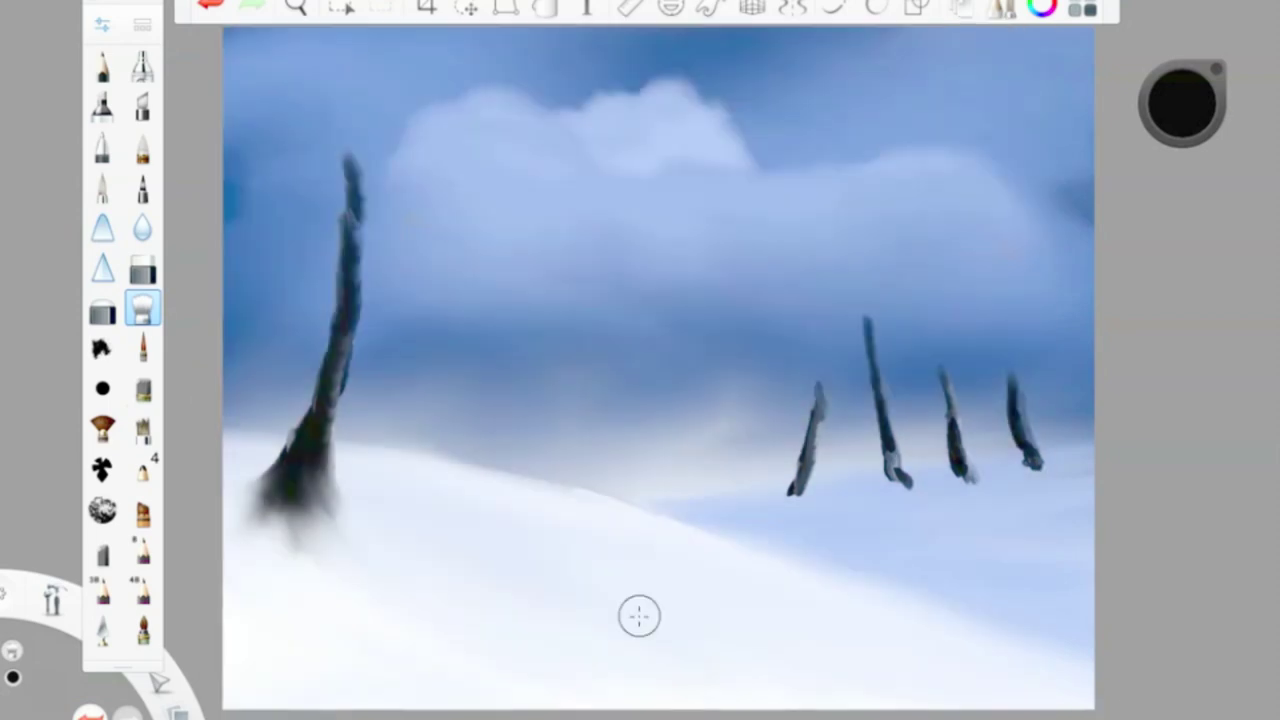
- Paint pale blue snow around the bases of the distant trunks and smudge it into them
{"action": "left_click", "coordinate": [1182, 103]}
{"action": "left_click", "coordinate": [142, 348]}
{"action": "mouse_move", "coordinate": [1000, 530]}
{"action": "left_mouse_down"}
{"action": "mouse_move", "coordinate": [1080, 451]}
{"action": "mouse_move", "coordinate": [935, 505]}
{"action": "left_mouse_up"}
{"action": "left_click", "coordinate": [142, 308]}
{"action": "mouse_move", "coordinate": [1062, 490]}
{"action": "left_mouse_down"}
{"action": "mouse_move", "coordinate": [975, 492]}
{"action": "mouse_move", "coordinate": [903, 506]}
{"action": "left_mouse_up"}
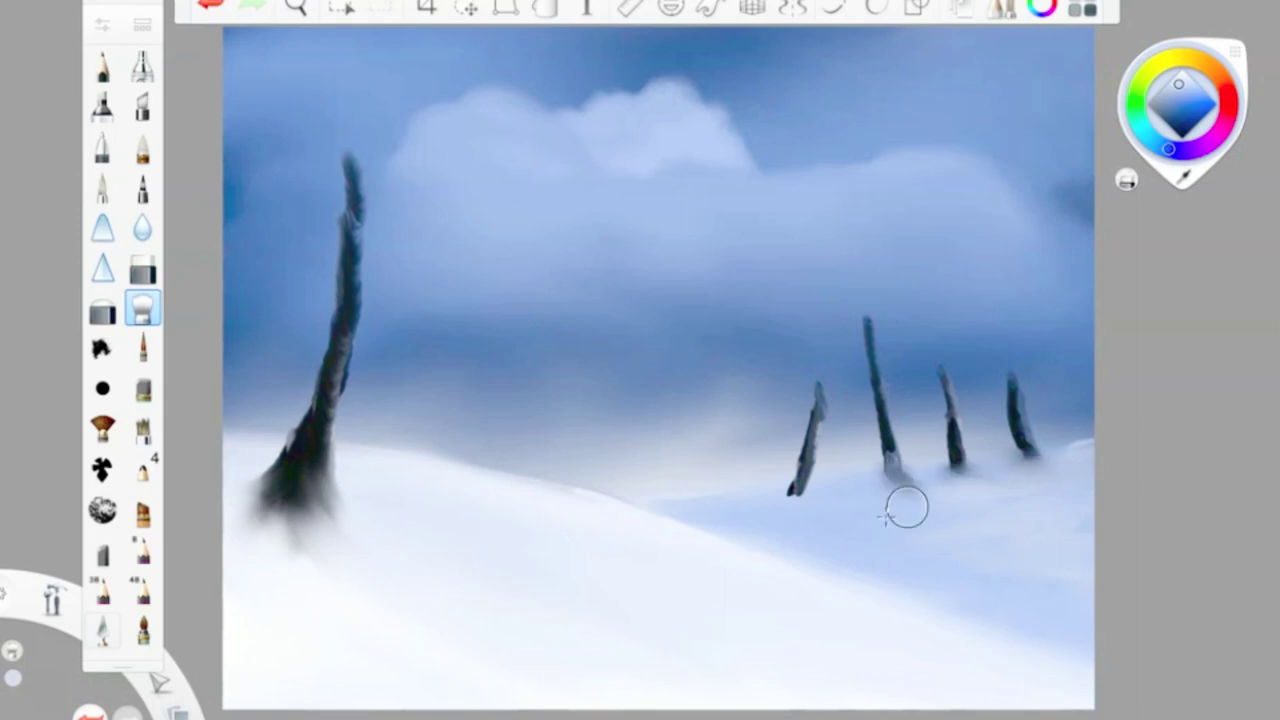
- Extend the large tree's top and add thin black branches along both sides of its trunk
{"action": "left_click", "coordinate": [142, 510]}
{"action": "left_click", "coordinate": [142, 510]}
{"action": "left_click_drag", "start_coordinate": [246, 299], "coordinate": [224, 302]}
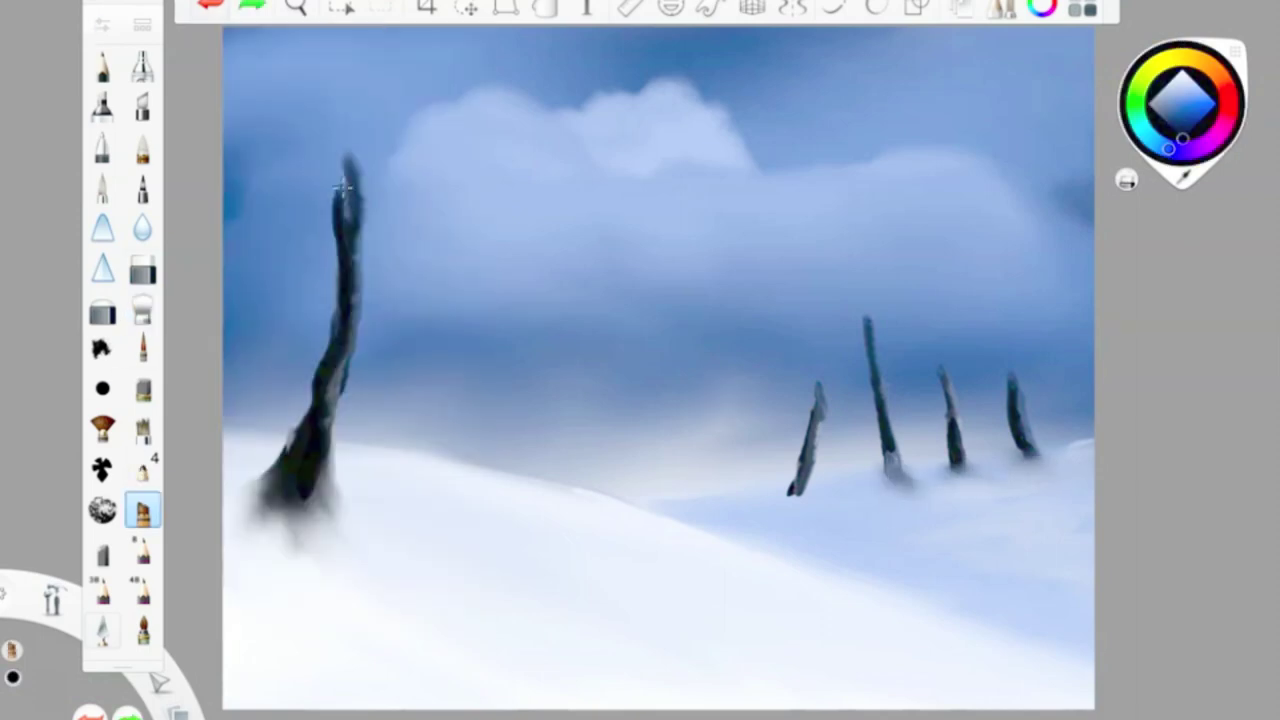
{"action": "left_click_drag", "start_coordinate": [349, 271], "coordinate": [386, 149]}
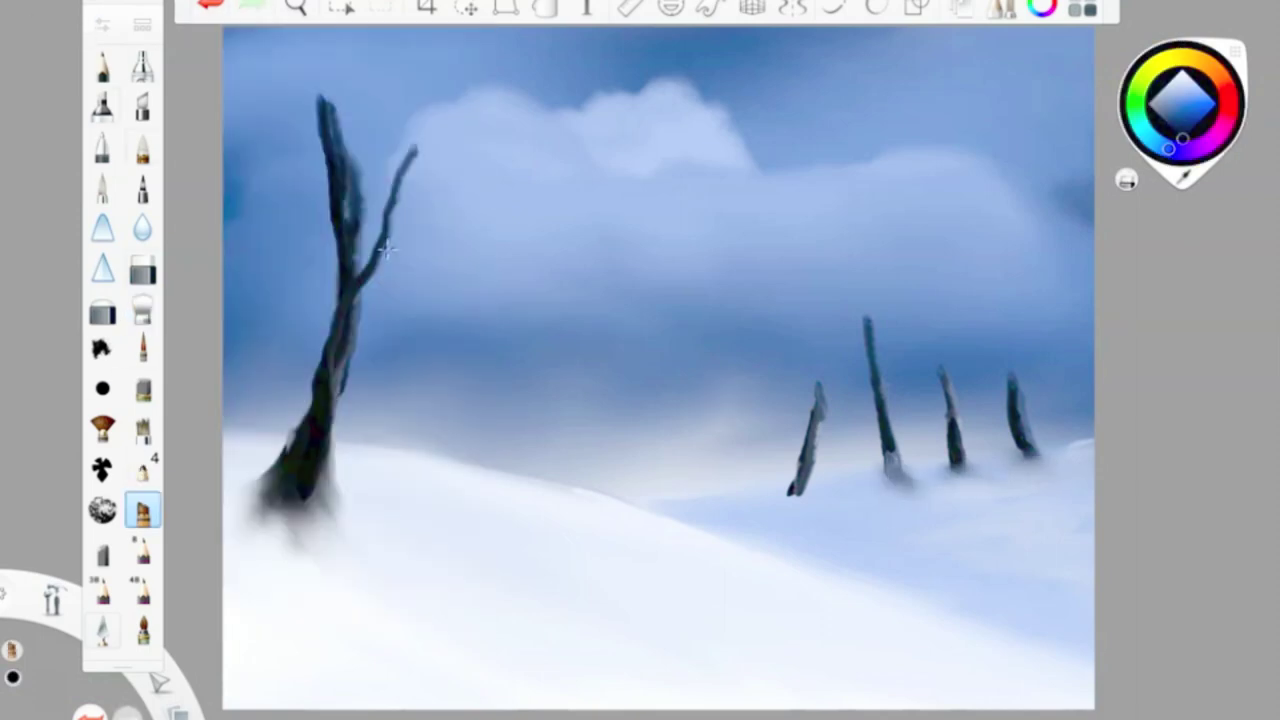
{"action": "left_click_drag", "start_coordinate": [352, 345], "coordinate": [291, 193]}
{"action": "left_click_drag", "start_coordinate": [288, 443], "coordinate": [284, 305]}
{"action": "left_click_drag", "start_coordinate": [330, 376], "coordinate": [322, 305]}
{"action": "left_click", "coordinate": [143, 347]}
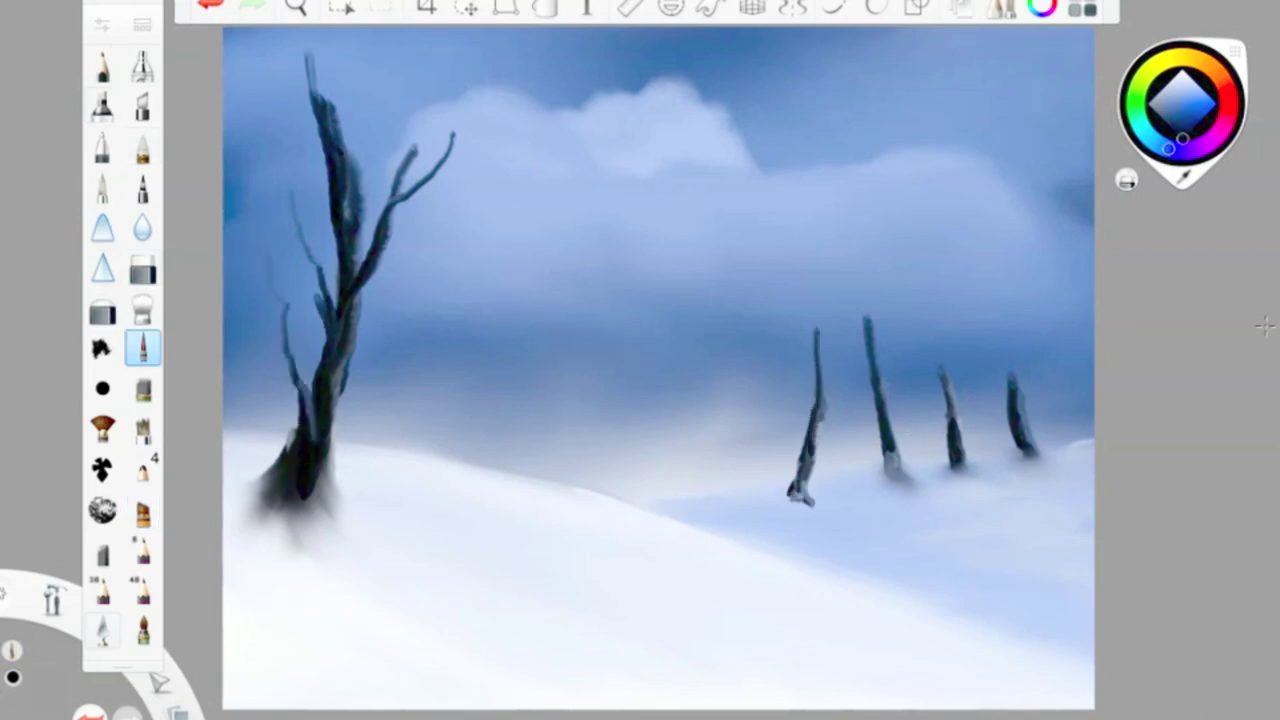
{"action": "left_click", "coordinate": [143, 347]}
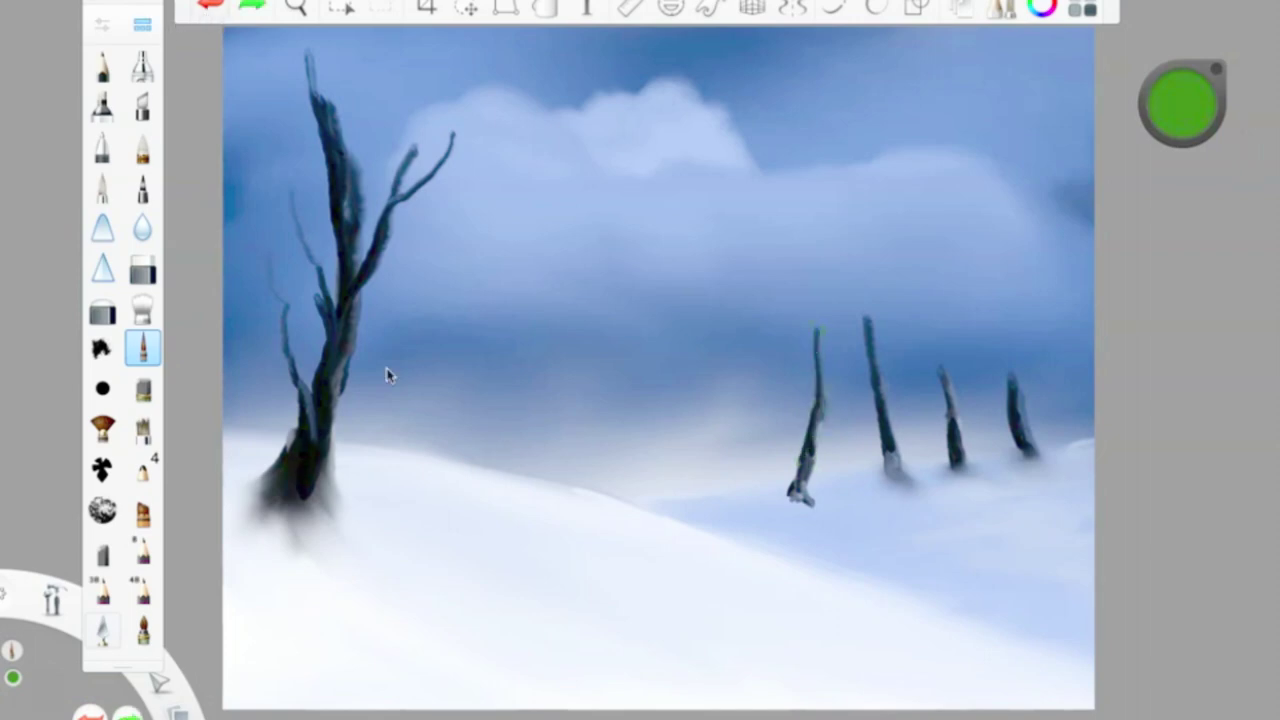
{"action": "left_click", "coordinate": [142, 24]}
{"action": "left_click", "coordinate": [143, 347]}
{"action": "left_click_drag", "start_coordinate": [262, 292], "coordinate": [226, 292]}
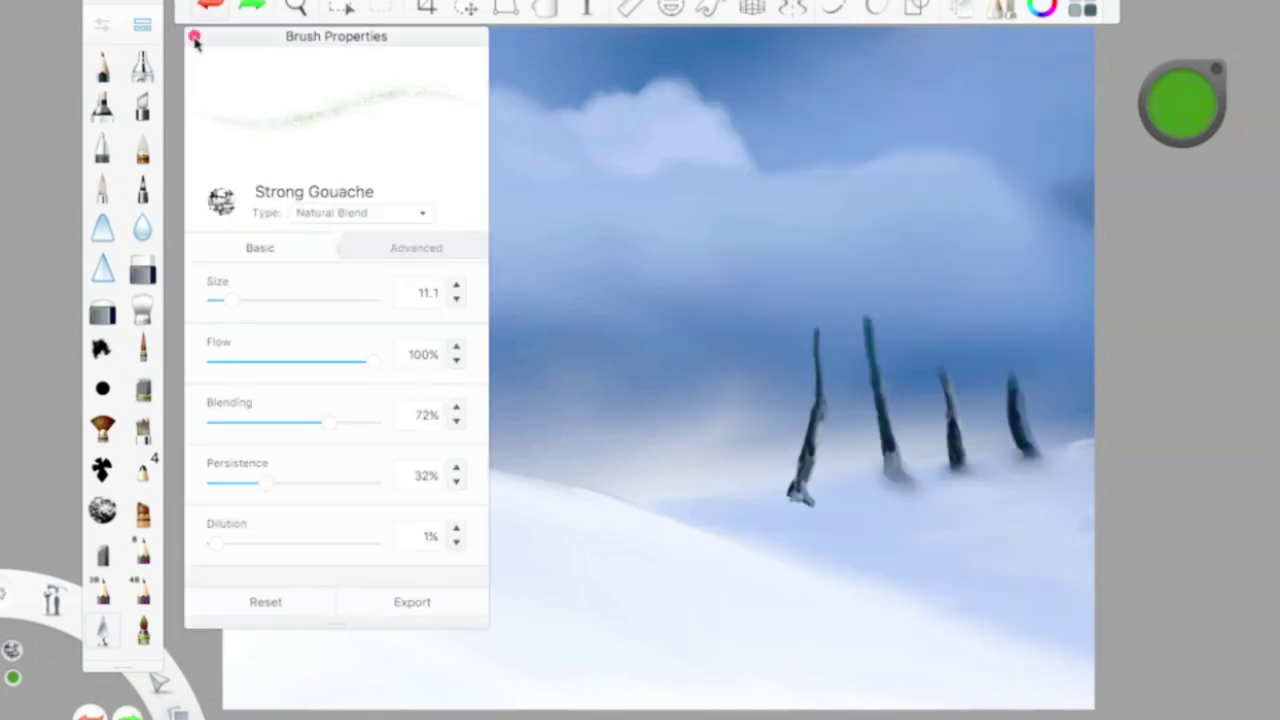
{"action": "left_click_drag", "start_coordinate": [817, 330], "coordinate": [809, 435]}
{"action": "key", "text": "ctrl+z"}
- Paint dark green roots at the feet of the four distant trunks and lengthen the tops of the two rightmost ones
{"action": "left_click", "coordinate": [143, 511]}
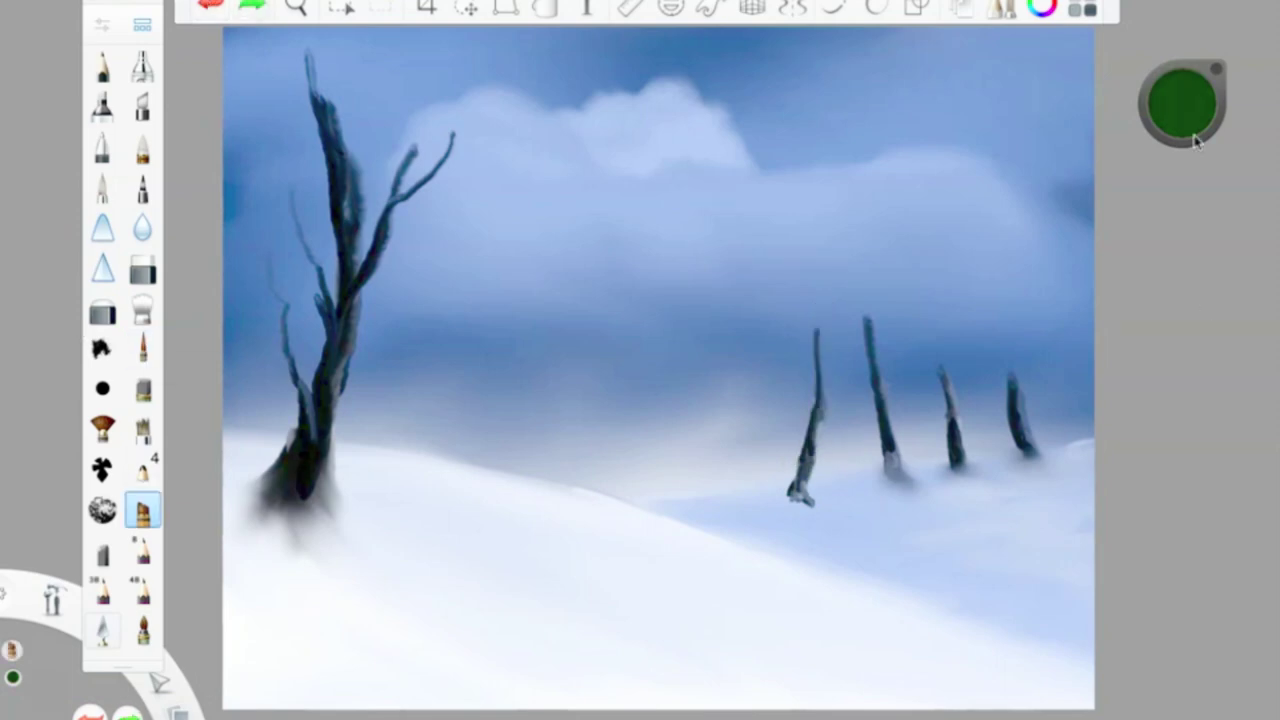
{"action": "left_click_drag", "start_coordinate": [812, 462], "coordinate": [802, 508]}
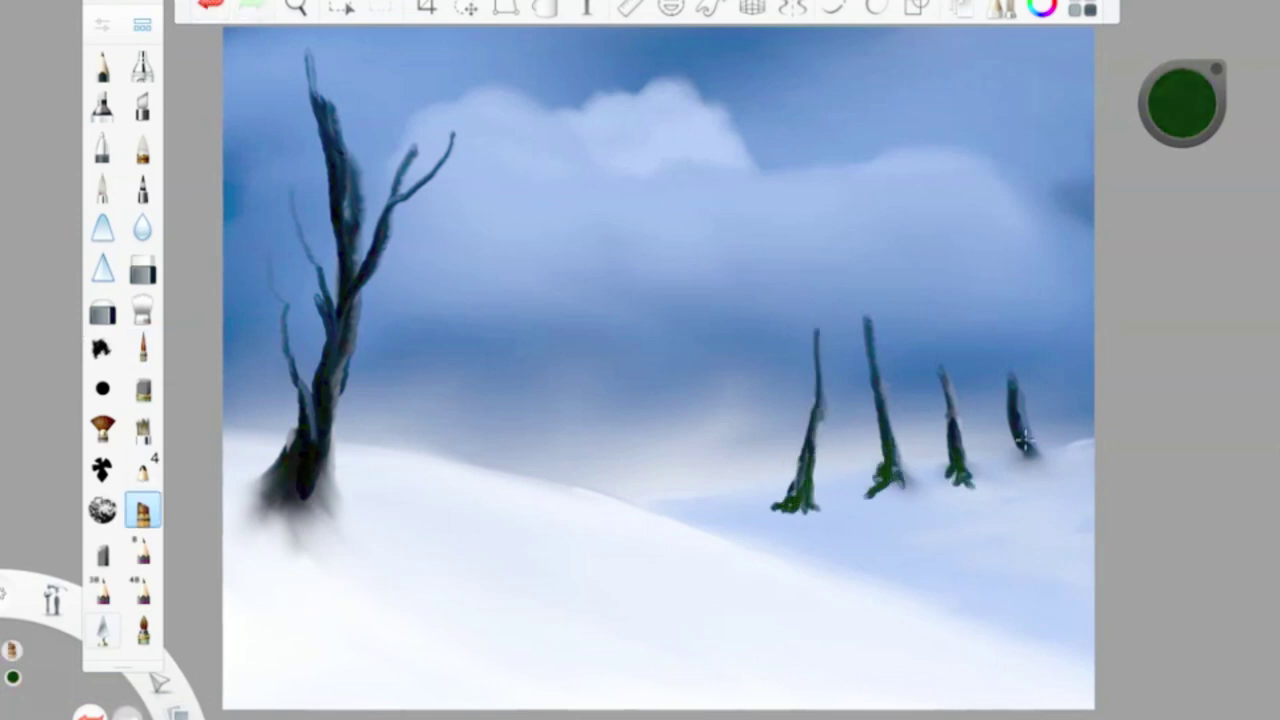
{"action": "left_click", "coordinate": [143, 511]}
{"action": "left_click", "coordinate": [414, 563]}
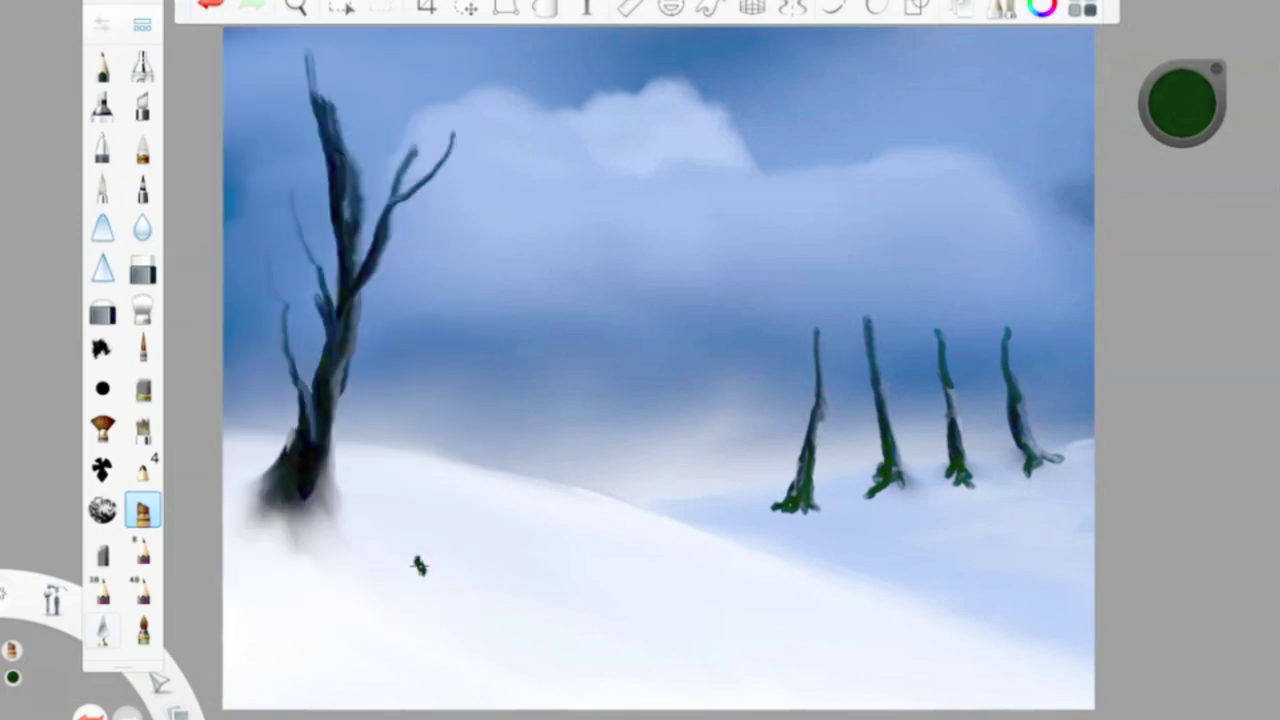
- Paint a thick black trunk in front of the first tree, leaning up to the canvas's upper-left edge
{"action": "left_click", "coordinate": [1182, 104]}
{"action": "mouse_move", "coordinate": [398, 535]}
{"action": "left_mouse_down"}
{"action": "mouse_move", "coordinate": [311, 328]}
{"action": "mouse_move", "coordinate": [400, 530]}
{"action": "left_mouse_up"}
{"action": "mouse_move", "coordinate": [390, 420]}
{"action": "left_mouse_down"}
{"action": "mouse_move", "coordinate": [271, 204]}
{"action": "mouse_move", "coordinate": [393, 523]}
{"action": "mouse_move", "coordinate": [333, 525]}
{"action": "left_mouse_up"}
{"action": "left_click_drag", "start_coordinate": [300, 330], "coordinate": [235, 105]}
{"action": "left_click", "coordinate": [143, 511]}
{"action": "left_click_drag", "start_coordinate": [295, 310], "coordinate": [228, 62]}
- Spread black roots from the leaning trunk to both sides and thicken its lower part
{"action": "left_click_drag", "start_coordinate": [400, 470], "coordinate": [522, 527]}
{"action": "left_click_drag", "start_coordinate": [443, 514], "coordinate": [538, 525]}
{"action": "left_click_drag", "start_coordinate": [330, 545], "coordinate": [258, 562]}
{"action": "left_click_drag", "start_coordinate": [345, 370], "coordinate": [350, 470]}
- Add black branches to the upper part of the leaning trunk and more roots reaching over the snow
{"action": "left_click", "coordinate": [143, 511]}
{"action": "left_click_drag", "start_coordinate": [225, 210], "coordinate": [282, 262]}
{"action": "left_click_drag", "start_coordinate": [400, 55], "coordinate": [282, 279]}
{"action": "left_click_drag", "start_coordinate": [300, 530], "coordinate": [225, 575]}
{"action": "mouse_move", "coordinate": [390, 535]}
{"action": "left_mouse_down"}
{"action": "mouse_move", "coordinate": [310, 590]}
{"action": "mouse_move", "coordinate": [255, 592]}
{"action": "left_mouse_up"}
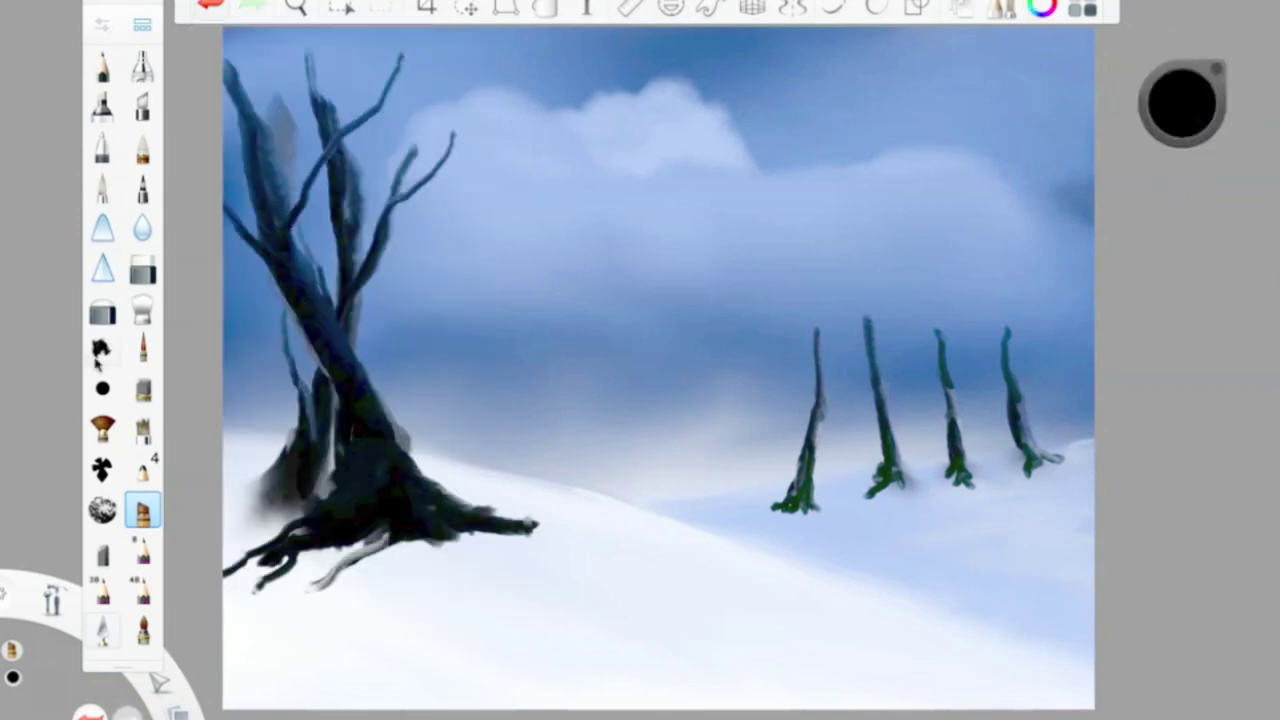
- Add thin black branches to the distant trees and smudge pale blue snow around their bases
{"action": "left_click", "coordinate": [143, 511]}
{"action": "left_click_drag", "start_coordinate": [815, 425], "coordinate": [793, 343]}
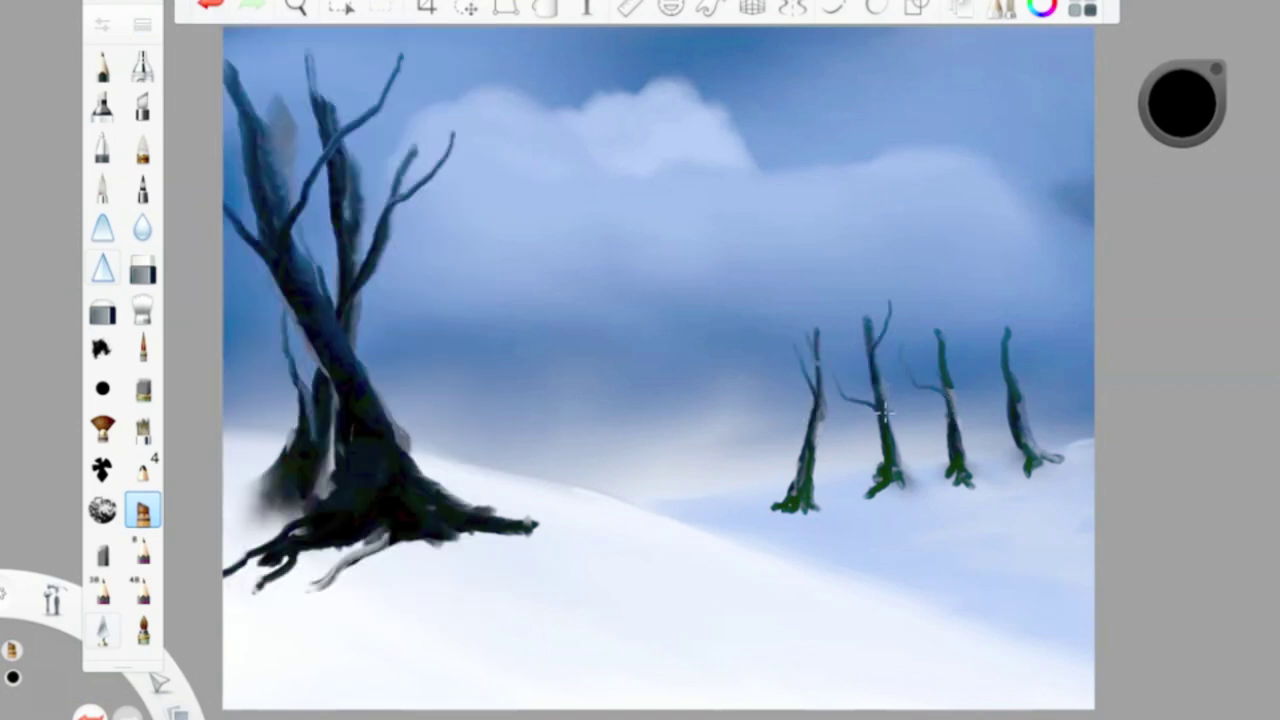
{"action": "left_click", "coordinate": [143, 347]}
{"action": "left_click", "coordinate": [937, 523], "text": "alt"}
{"action": "left_click_drag", "start_coordinate": [745, 512], "coordinate": [820, 514]}
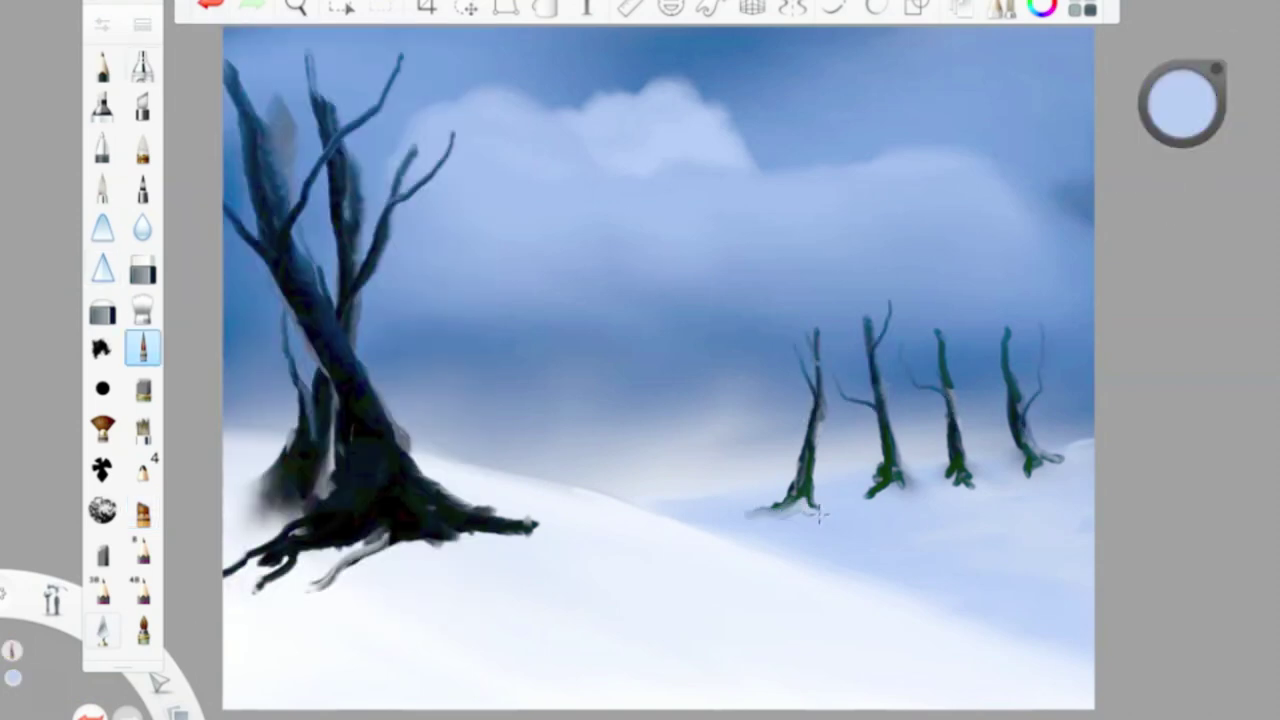
{"action": "left_click", "coordinate": [143, 308]}
{"action": "left_click_drag", "start_coordinate": [283, 302], "coordinate": [232, 299]}
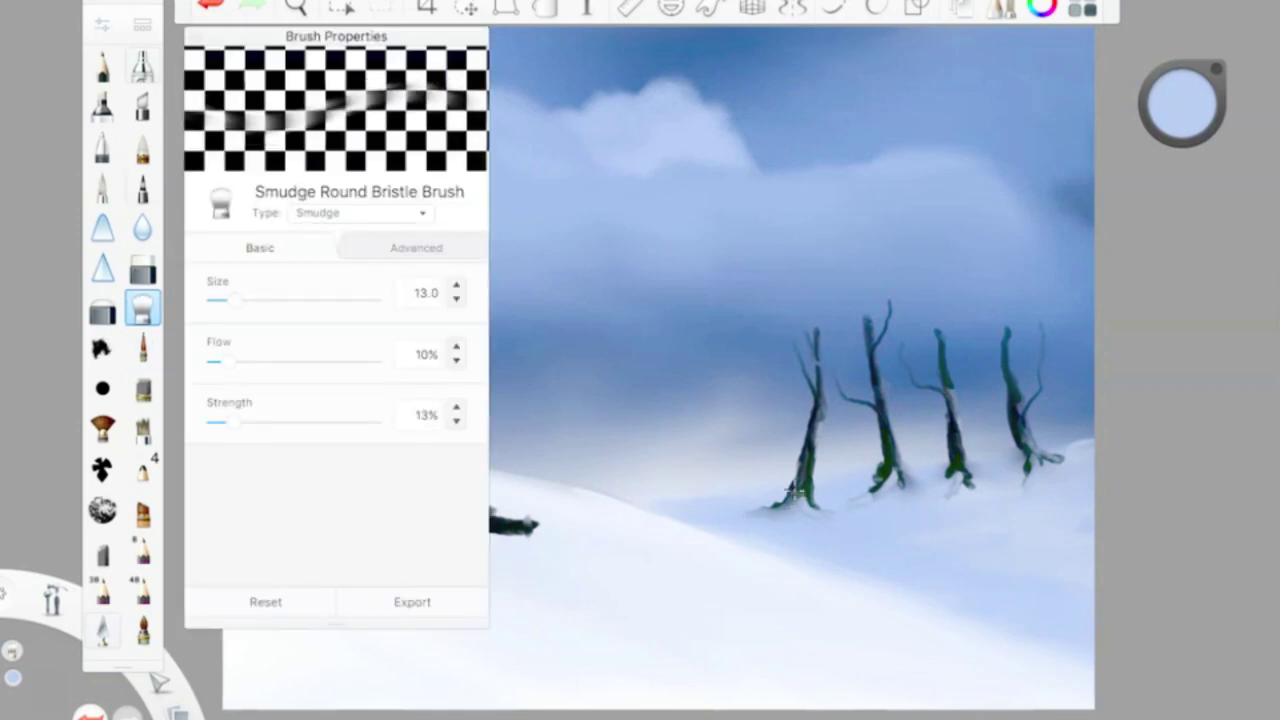
{"action": "left_click", "coordinate": [1022, 472]}
- Paint pale snow over the lower edge of the leaning tree's roots and smudge it into the base
{"action": "left_click", "coordinate": [143, 347]}
{"action": "mouse_move", "coordinate": [500, 540]}
{"action": "left_mouse_down"}
{"action": "mouse_move", "coordinate": [465, 521]}
{"action": "mouse_move", "coordinate": [403, 531]}
{"action": "mouse_move", "coordinate": [462, 547]}
{"action": "left_mouse_up"}
{"action": "left_click", "coordinate": [143, 308]}
{"action": "left_click", "coordinate": [430, 520], "text": "alt"}
{"action": "left_click", "coordinate": [143, 347]}
{"action": "left_click", "coordinate": [143, 308]}
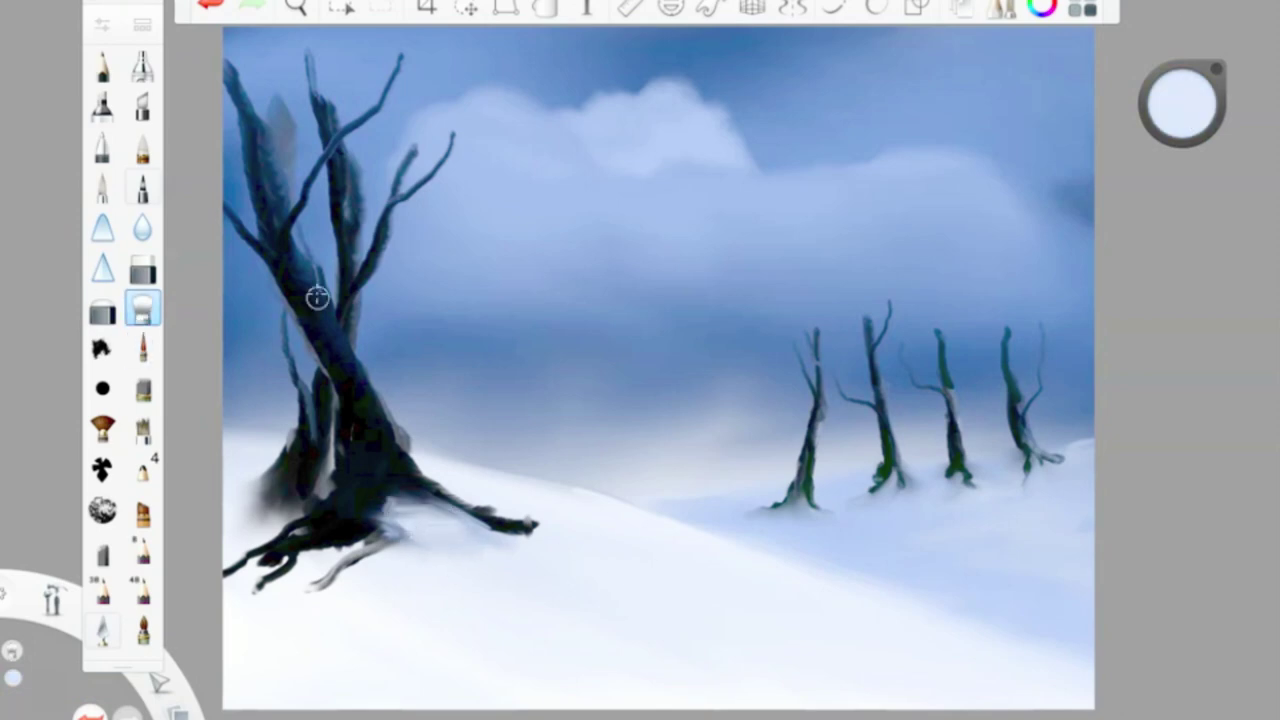
- Switch brushes and paint pale highlights down the right side of the leaning trunk
{"action": "left_click", "coordinate": [102, 630]}
{"action": "left_click", "coordinate": [102, 630]}
{"action": "scroll", "coordinate": [271, 434], "scroll_direction": "down", "scroll_amount": 3}
{"action": "left_click", "coordinate": [102, 630]}
{"action": "left_click", "coordinate": [102, 630]}
{"action": "left_click", "coordinate": [102, 630]}
{"action": "left_click_drag", "start_coordinate": [300, 230], "coordinate": [400, 450]}
- Smudge the highlights into the leaning trunk and soften its base into the snow
{"action": "left_click", "coordinate": [143, 308]}
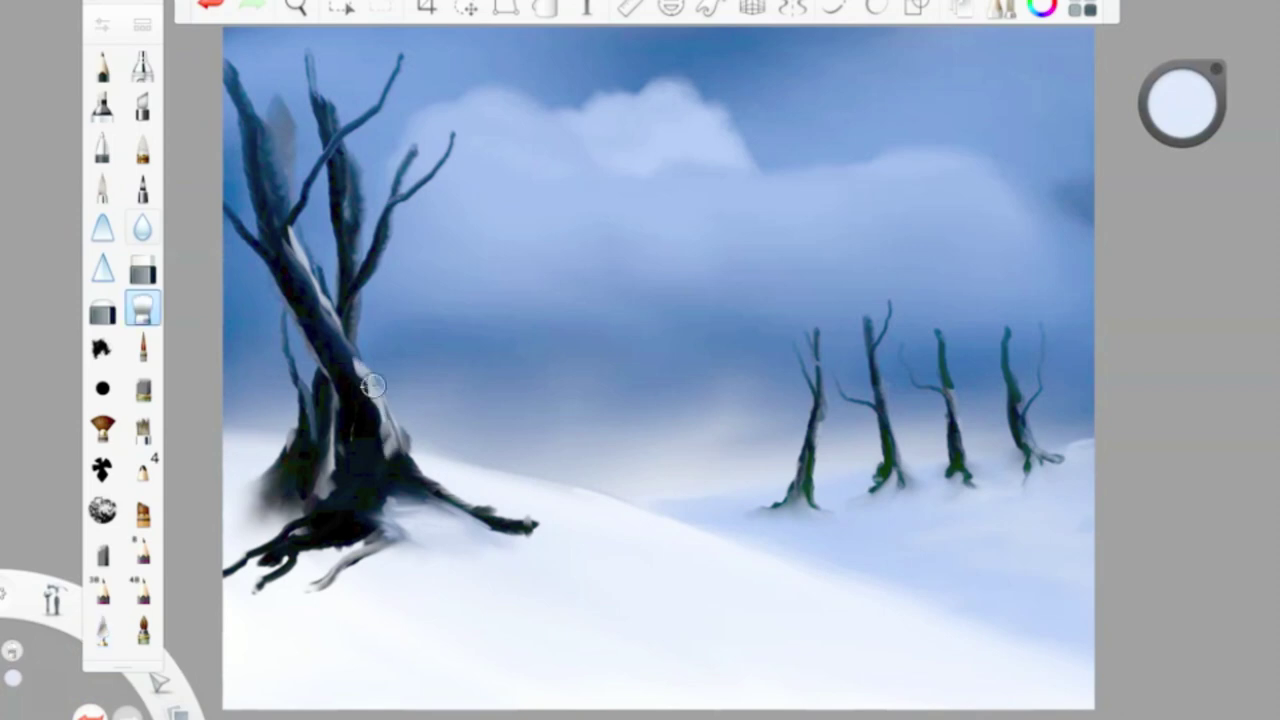
{"action": "left_click", "coordinate": [143, 308]}
{"action": "left_click", "coordinate": [143, 308]}
{"action": "left_click_drag", "start_coordinate": [420, 505], "coordinate": [365, 495]}
{"action": "mouse_move", "coordinate": [315, 460]}
{"action": "left_mouse_down"}
{"action": "mouse_move", "coordinate": [378, 505]}
{"action": "mouse_move", "coordinate": [357, 449]}
{"action": "mouse_move", "coordinate": [450, 520]}
{"action": "left_mouse_up"}
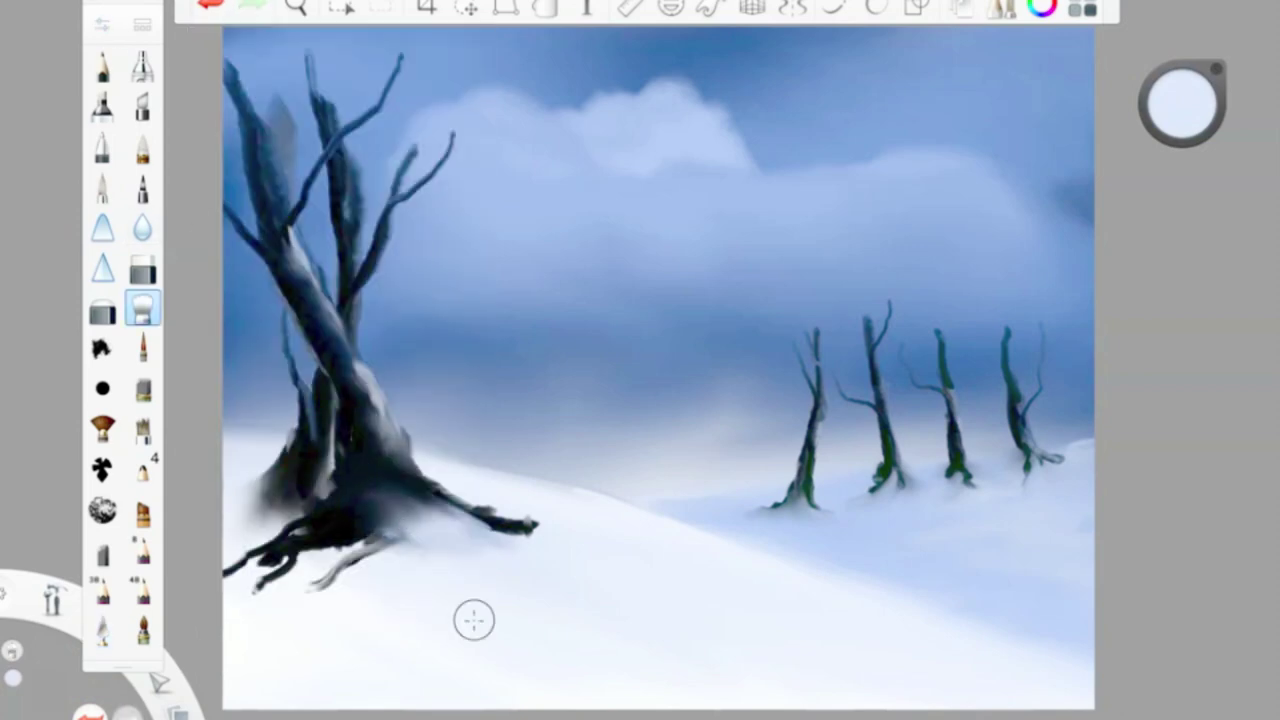
- Undo the highlight on the rear trunk and paint a pale highlight along the rear tree's right branch instead
{"action": "left_click", "coordinate": [102, 630]}
{"action": "left_click_drag", "start_coordinate": [345, 135], "coordinate": [350, 275]}
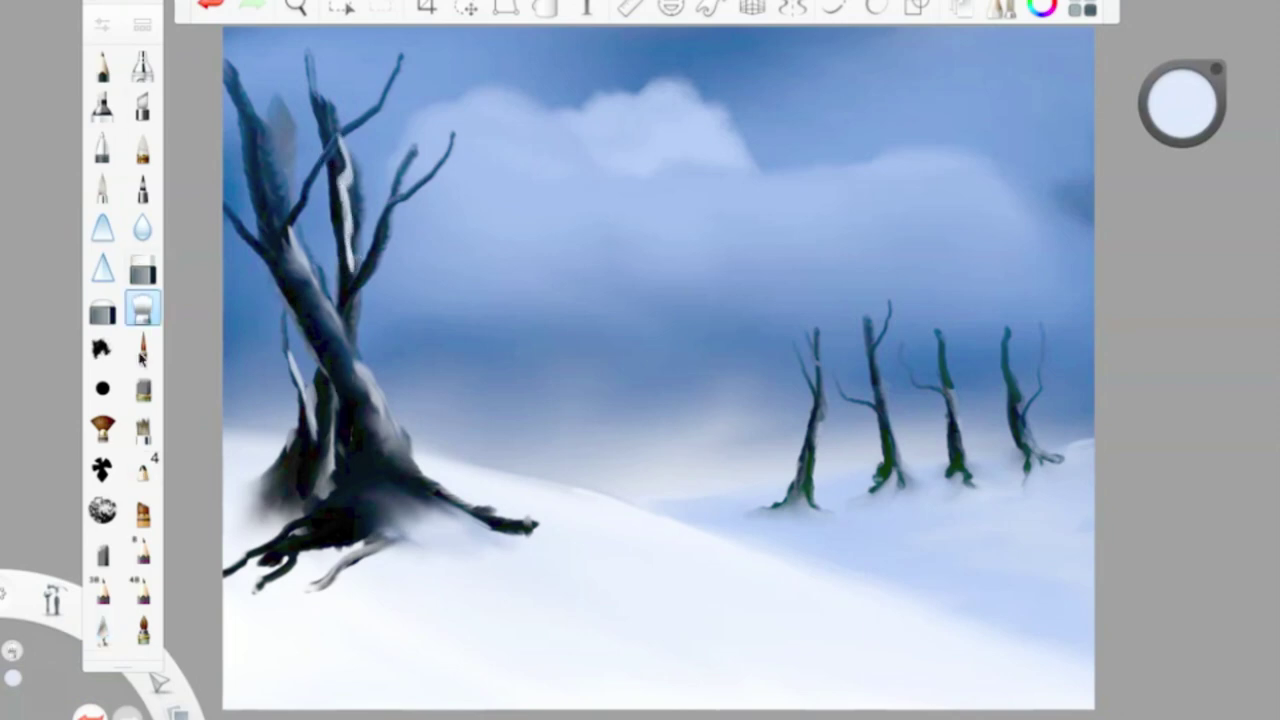
{"action": "key", "text": "ctrl+z"}
{"action": "left_click_drag", "start_coordinate": [398, 182], "coordinate": [362, 272]}
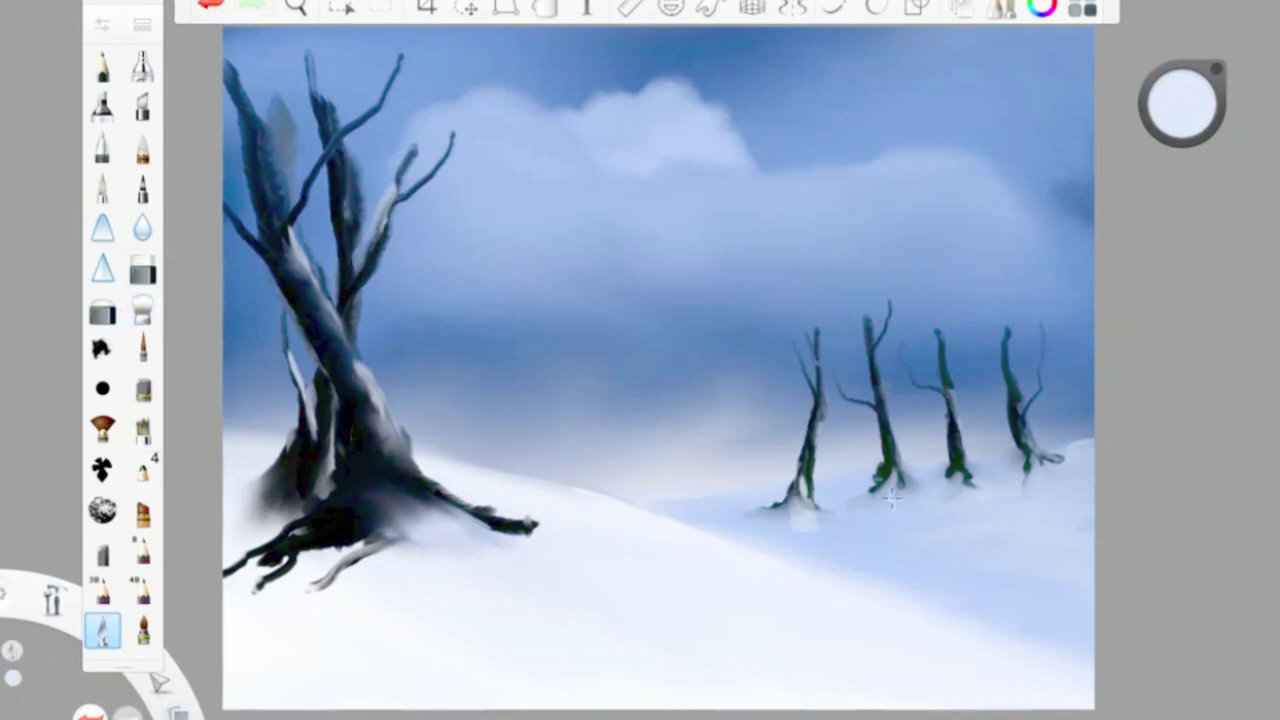
- Smudge the snow at the distant trees' bases and paint light blue across the snowfield below them
{"action": "double_click", "coordinate": [146, 312]}
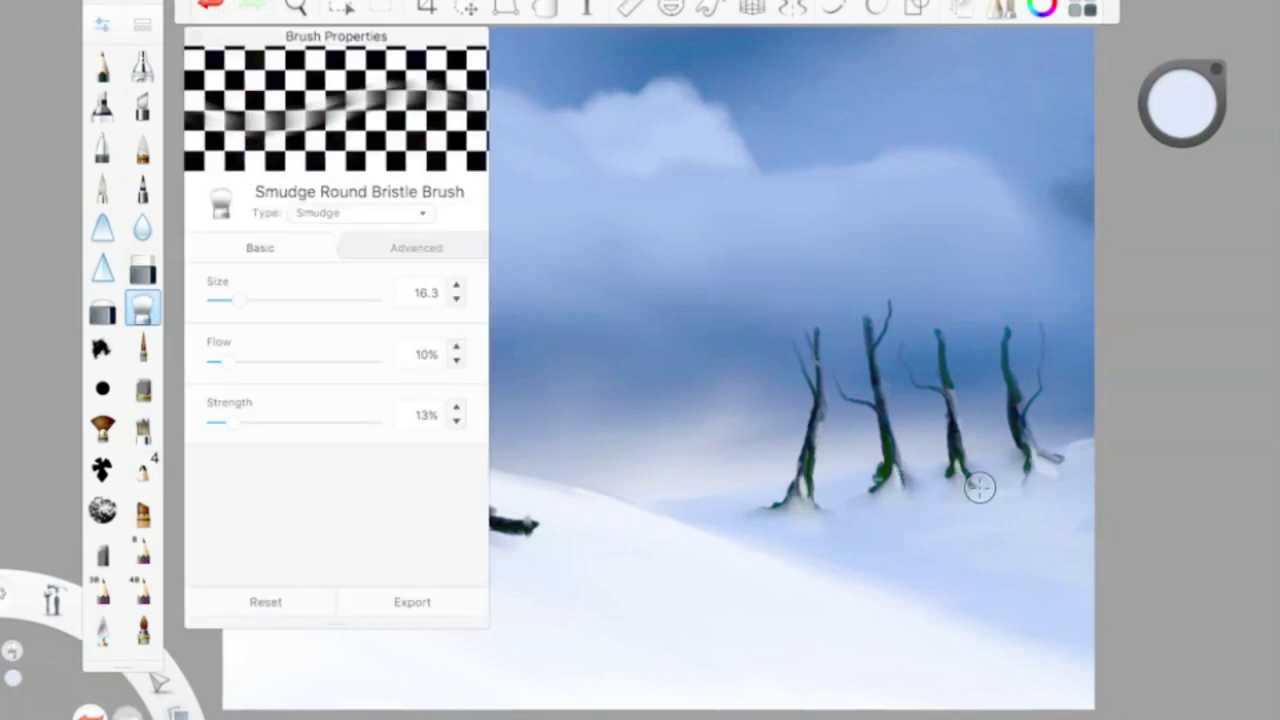
{"action": "left_click", "coordinate": [195, 37]}
{"action": "double_click", "coordinate": [143, 348]}
{"action": "left_click", "coordinate": [195, 37]}
{"action": "left_click_drag", "start_coordinate": [1048, 515], "coordinate": [877, 531]}
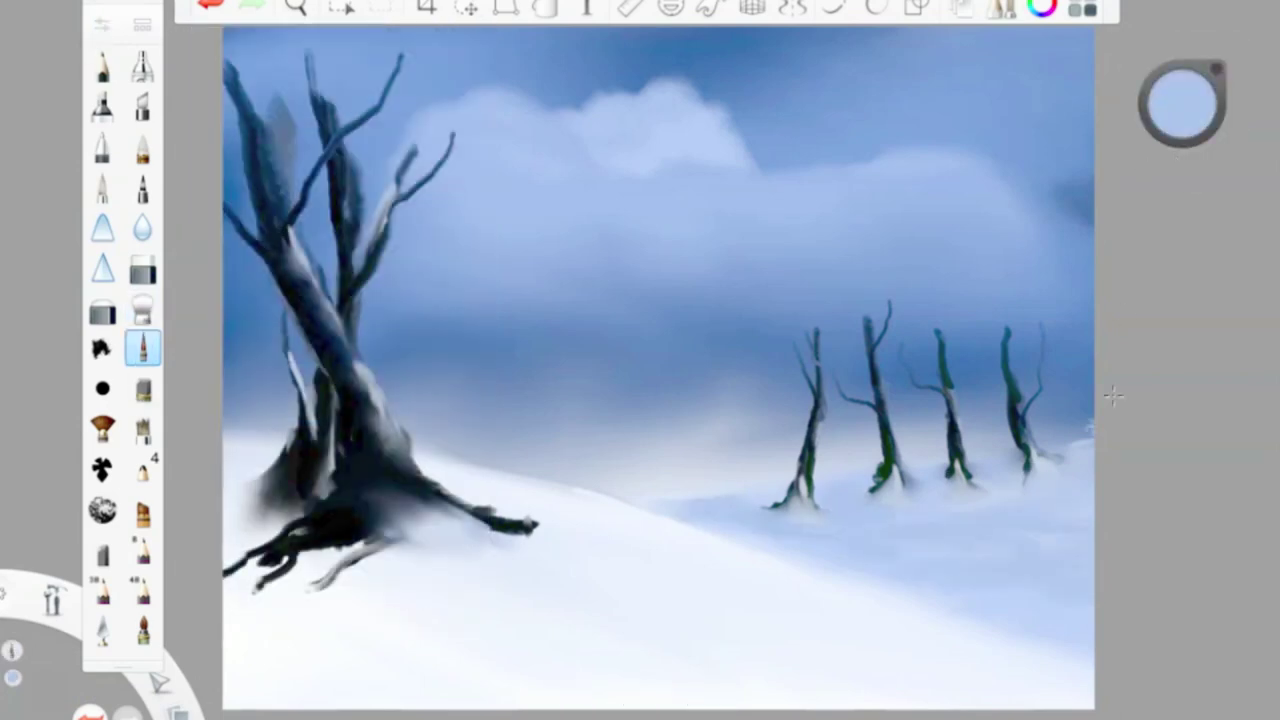
- Paint a small black rock on the snow beside the large tree and darken the tree's base with black strokes
{"action": "double_click", "coordinate": [102, 630]}
{"action": "left_click_drag", "start_coordinate": [258, 432], "coordinate": [225, 429]}
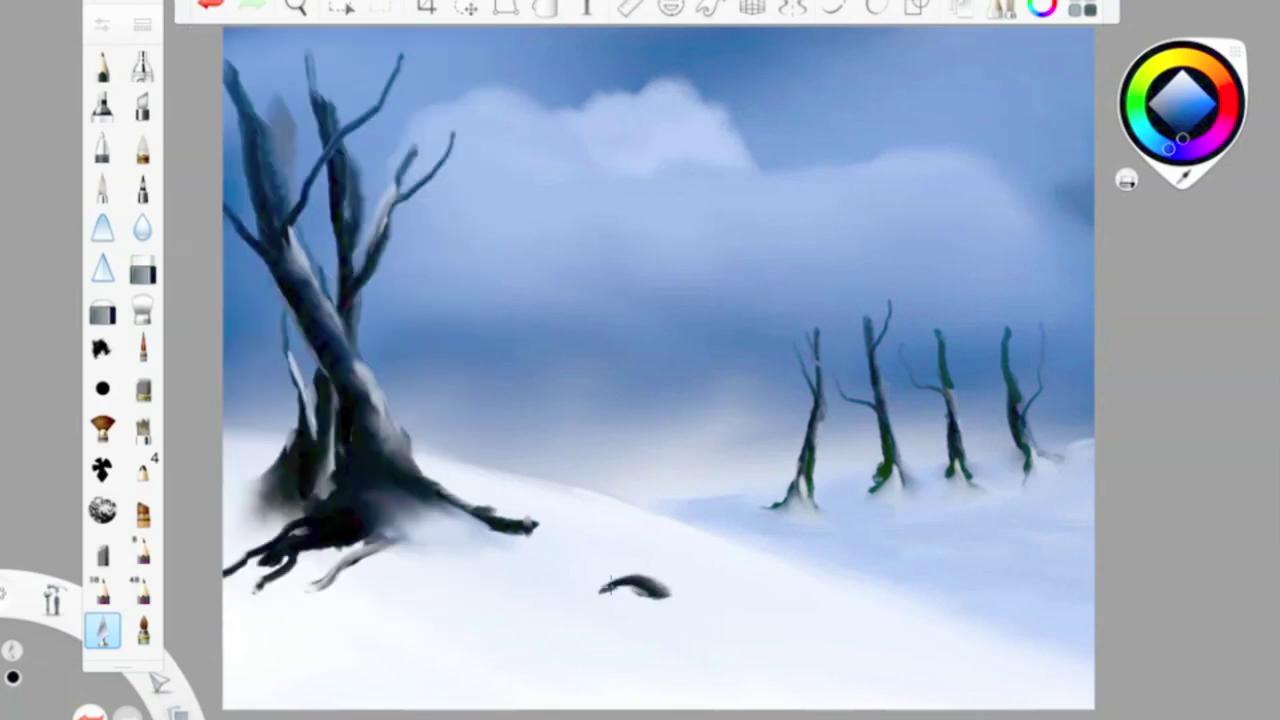
{"action": "left_click_drag", "start_coordinate": [580, 595], "coordinate": [685, 598]}
{"action": "mouse_move", "coordinate": [377, 486]}
{"action": "left_mouse_down"}
{"action": "mouse_move", "coordinate": [420, 530]}
{"action": "mouse_move", "coordinate": [455, 540]}
{"action": "left_mouse_up"}
- Smudge the stray shading and edges of the large trees' trunks and soften the rock
{"action": "left_click", "coordinate": [143, 308]}
{"action": "left_click_drag", "start_coordinate": [278, 120], "coordinate": [286, 192]}
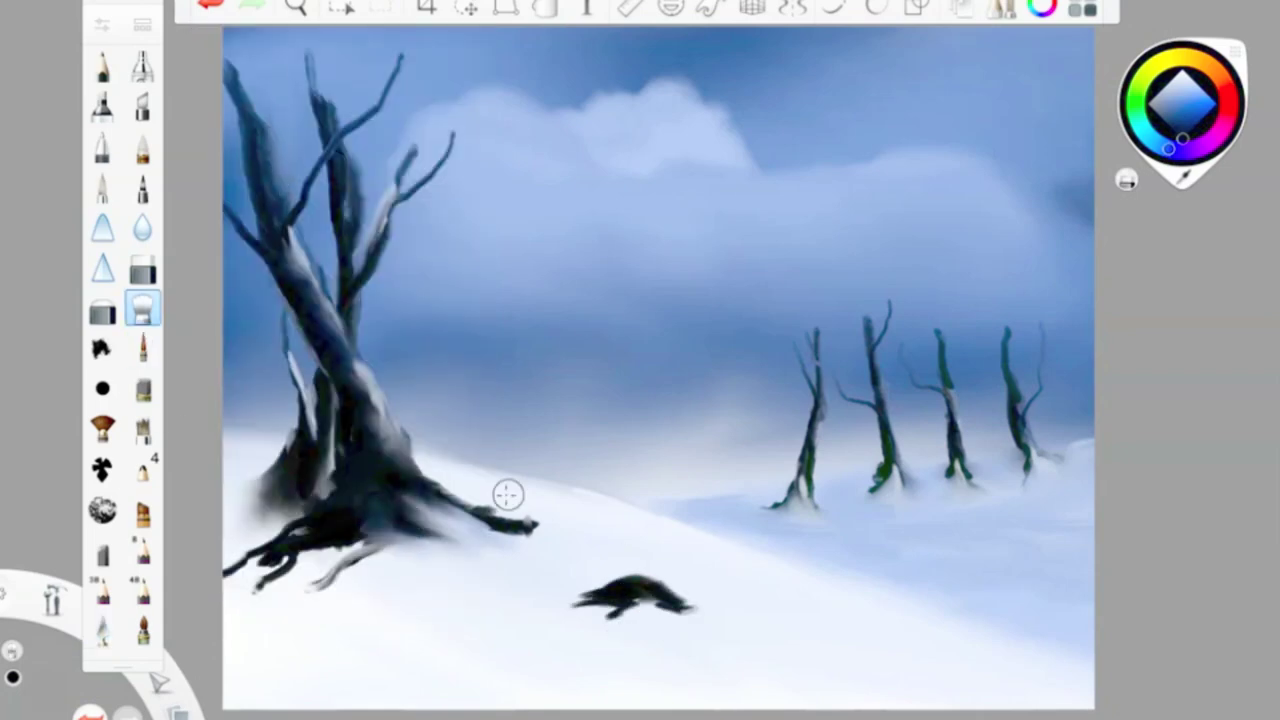
{"action": "left_click_drag", "start_coordinate": [355, 160], "coordinate": [352, 224]}
{"action": "mouse_move", "coordinate": [690, 605]}
{"action": "left_mouse_down"}
{"action": "mouse_move", "coordinate": [510, 608]}
{"action": "mouse_move", "coordinate": [570, 600]}
{"action": "left_mouse_up"}
- Pick a lighter colour and paint a small highlight on the rock
{"action": "left_click_drag", "start_coordinate": [1178, 94], "coordinate": [1180, 78]}
{"action": "left_click", "coordinate": [142, 347]}
{"action": "left_click", "coordinate": [142, 347]}
{"action": "left_click_drag", "start_coordinate": [632, 586], "coordinate": [645, 590]}
- Sample the dark root colour and paint a larger rock between the tree's right root and the small rock
{"action": "left_click", "coordinate": [102, 630]}
{"action": "left_click", "coordinate": [102, 630]}
{"action": "left_click", "coordinate": [500, 520], "text": "alt"}
{"action": "left_click_drag", "start_coordinate": [470, 558], "coordinate": [630, 575]}
{"action": "left_click_drag", "start_coordinate": [515, 565], "coordinate": [445, 568]}
- Smudge the larger rock to blend its shading and lower edge into the snow
{"action": "left_click", "coordinate": [142, 308]}
{"action": "left_click", "coordinate": [142, 308]}
{"action": "mouse_move", "coordinate": [520, 580]}
{"action": "left_mouse_down"}
{"action": "mouse_move", "coordinate": [403, 589]}
{"action": "mouse_move", "coordinate": [680, 563]}
{"action": "left_mouse_up"}
{"action": "mouse_move", "coordinate": [590, 560]}
{"action": "left_mouse_down"}
{"action": "mouse_move", "coordinate": [515, 600]}
{"action": "mouse_move", "coordinate": [555, 585]}
{"action": "mouse_move", "coordinate": [540, 567]}
{"action": "mouse_move", "coordinate": [470, 585]}
{"action": "left_mouse_up"}
- Paint near-white highlights and snow over the larger rock, undoing the last smudge
{"action": "left_click", "coordinate": [142, 348]}
{"action": "left_click_drag", "start_coordinate": [1182, 130], "coordinate": [1182, 50]}
{"action": "left_click_drag", "start_coordinate": [575, 535], "coordinate": [515, 550]}
{"action": "left_click_drag", "start_coordinate": [530, 545], "coordinate": [430, 600]}
{"action": "mouse_move", "coordinate": [530, 575]}
{"action": "left_mouse_down"}
{"action": "mouse_move", "coordinate": [560, 590]}
{"action": "mouse_move", "coordinate": [529, 543]}
{"action": "mouse_move", "coordinate": [560, 555]}
{"action": "mouse_move", "coordinate": [475, 565]}
{"action": "left_mouse_up"}
{"action": "left_click", "coordinate": [142, 308]}
{"action": "key", "text": "ctrl+z"}
- Paint near-white streaks across the distant blue snowfield and smudge them softly
{"action": "left_click", "coordinate": [142, 348]}
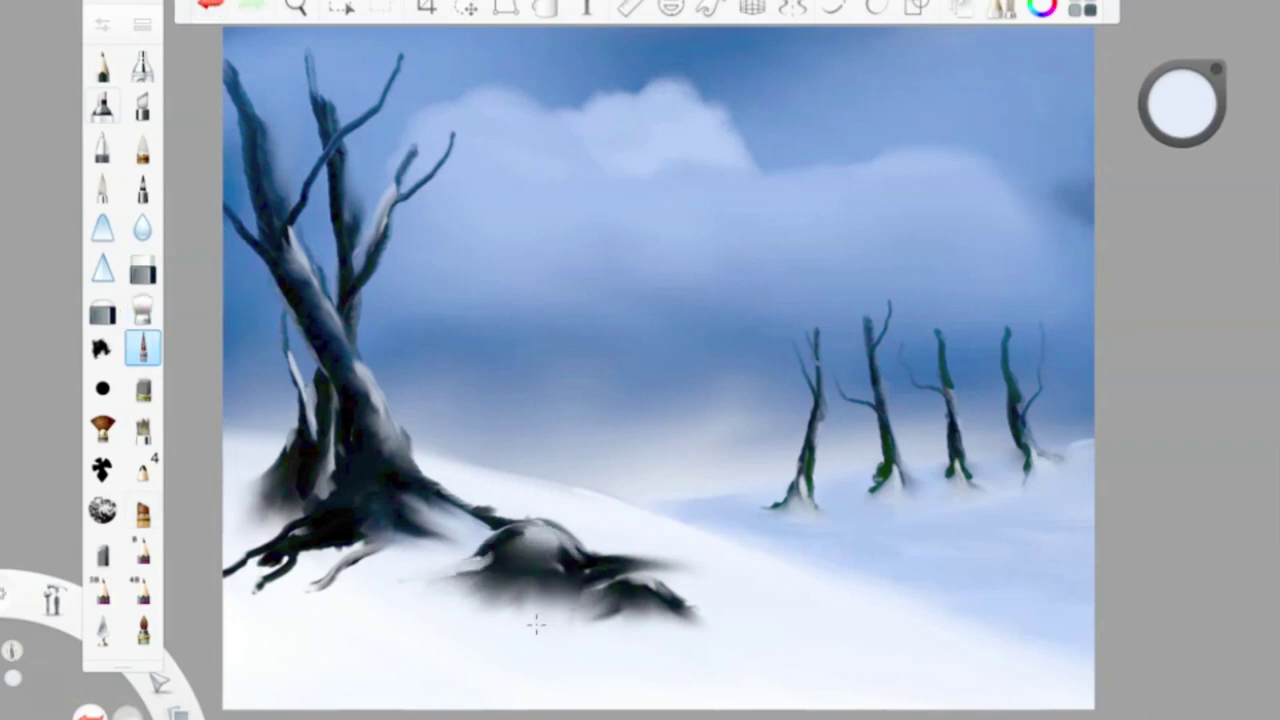
{"action": "left_click_drag", "start_coordinate": [1182, 103], "coordinate": [1128, 177]}
{"action": "left_click_drag", "start_coordinate": [930, 522], "coordinate": [1073, 494]}
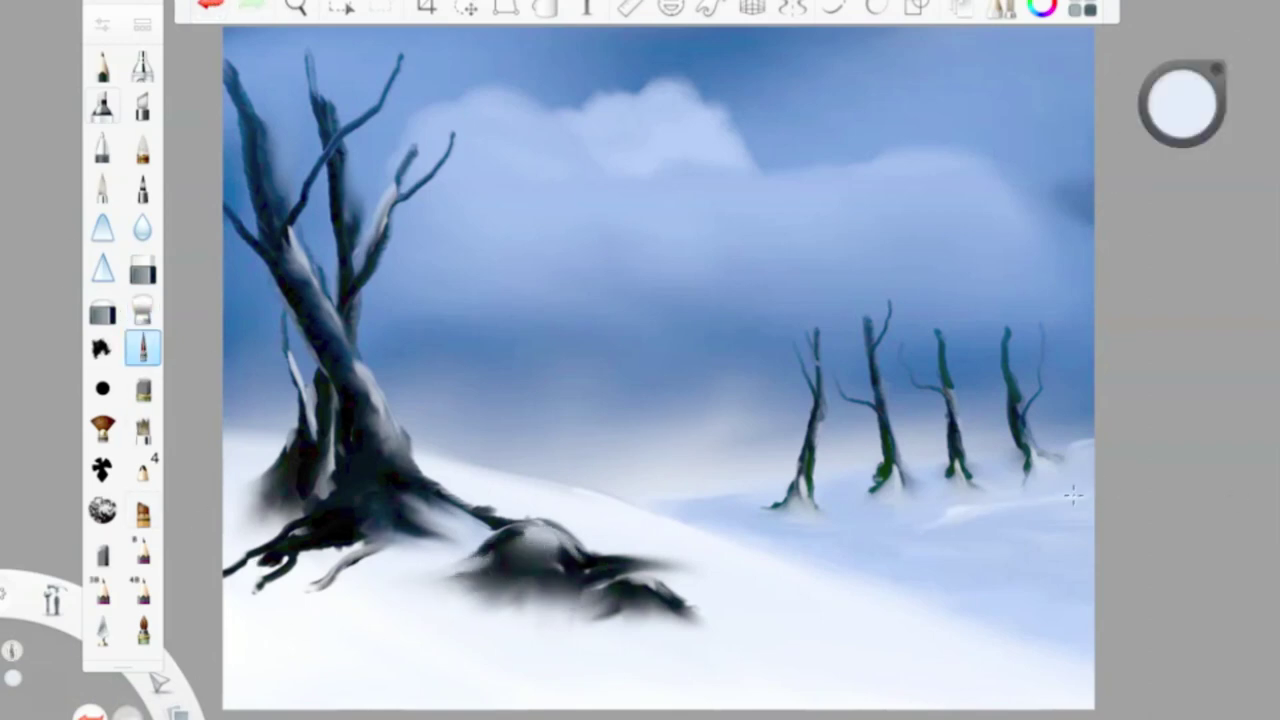
{"action": "left_click_drag", "start_coordinate": [862, 553], "coordinate": [1088, 536]}
{"action": "left_click_drag", "start_coordinate": [988, 566], "coordinate": [1092, 598]}
{"action": "left_click_drag", "start_coordinate": [720, 515], "coordinate": [782, 527]}
{"action": "left_click", "coordinate": [142, 308]}
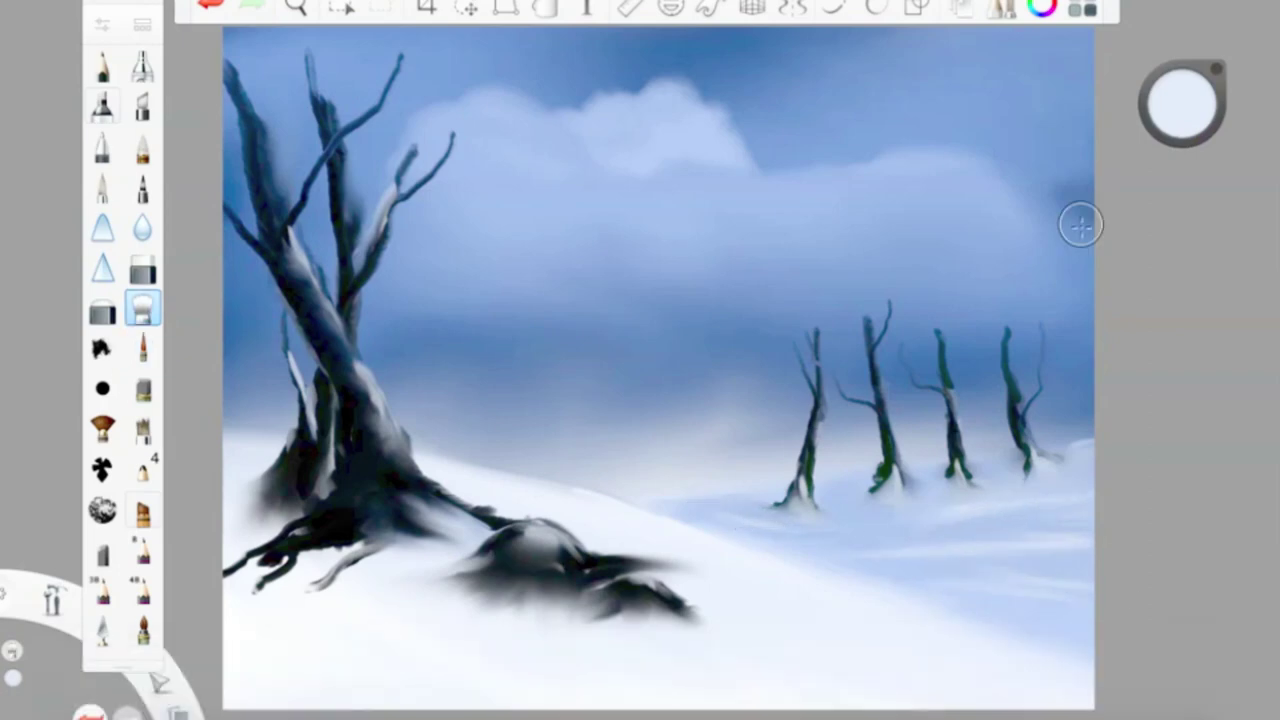
- Paint short black grass blades in the snow around the bases of the distant trees
{"action": "left_click", "coordinate": [142, 348]}
{"action": "left_click_drag", "start_coordinate": [1182, 103], "coordinate": [1128, 177]}
{"action": "left_click_drag", "start_coordinate": [838, 502], "coordinate": [840, 515]}
{"action": "left_click_drag", "start_coordinate": [870, 500], "coordinate": [873, 512]}
{"action": "left_click_drag", "start_coordinate": [912, 470], "coordinate": [925, 495]}
{"action": "left_click_drag", "start_coordinate": [996, 465], "coordinate": [1003, 482]}
- Dab small pale snow strokes at the feet of the grass and distant trees
{"action": "left_click", "coordinate": [142, 348]}
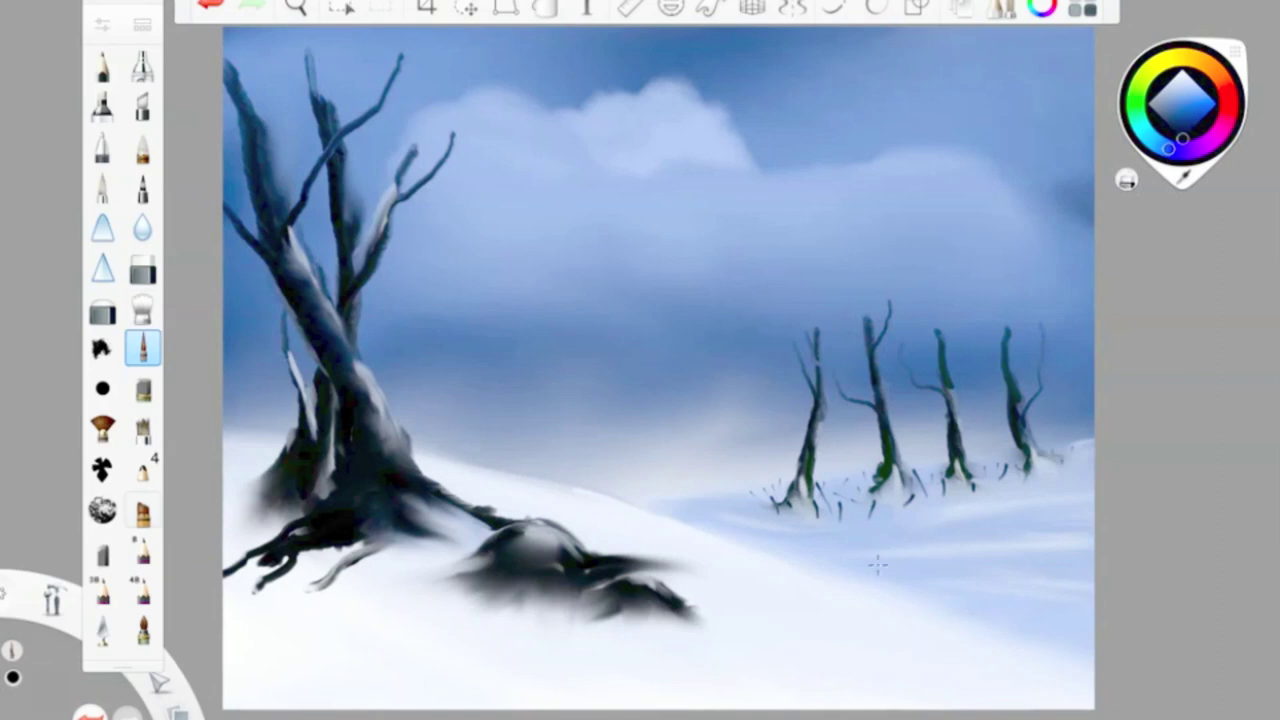
{"action": "left_click", "coordinate": [142, 348]}
{"action": "left_click_drag", "start_coordinate": [772, 508], "coordinate": [780, 518]}
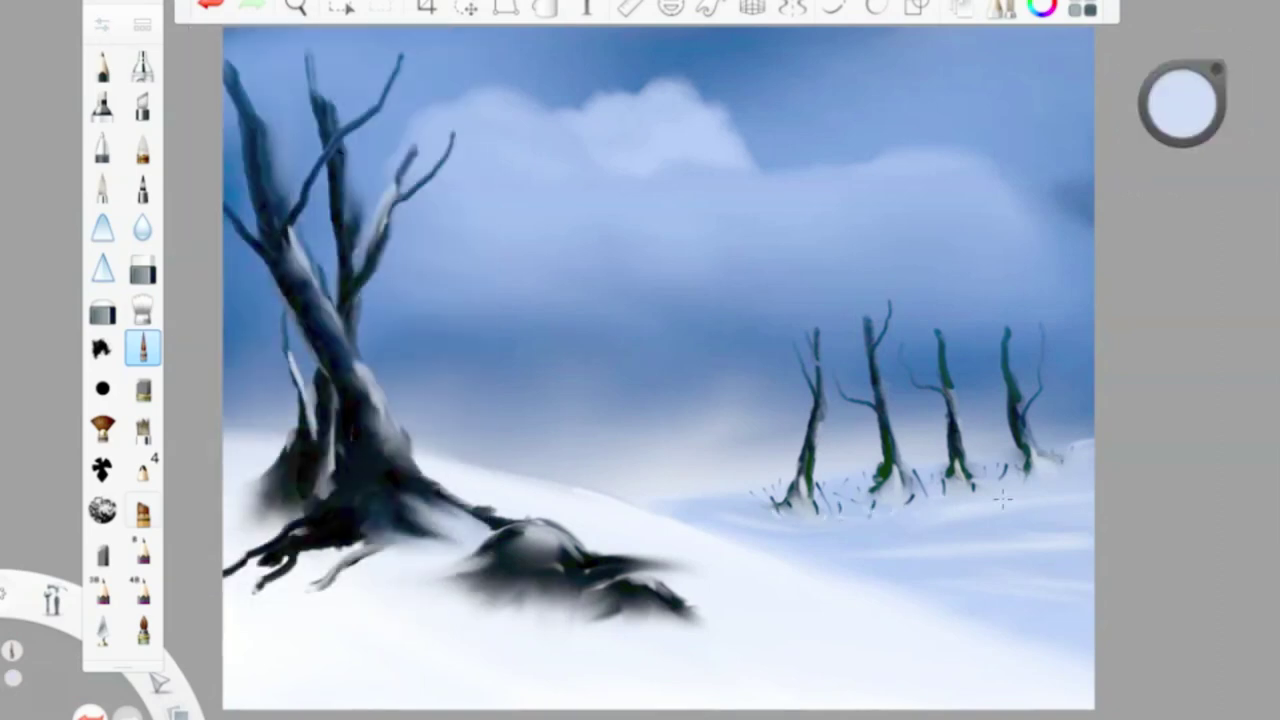
- Paint a near-white highlight on the top of the central cloud and smudge it downwards
{"action": "left_click", "coordinate": [143, 390]}
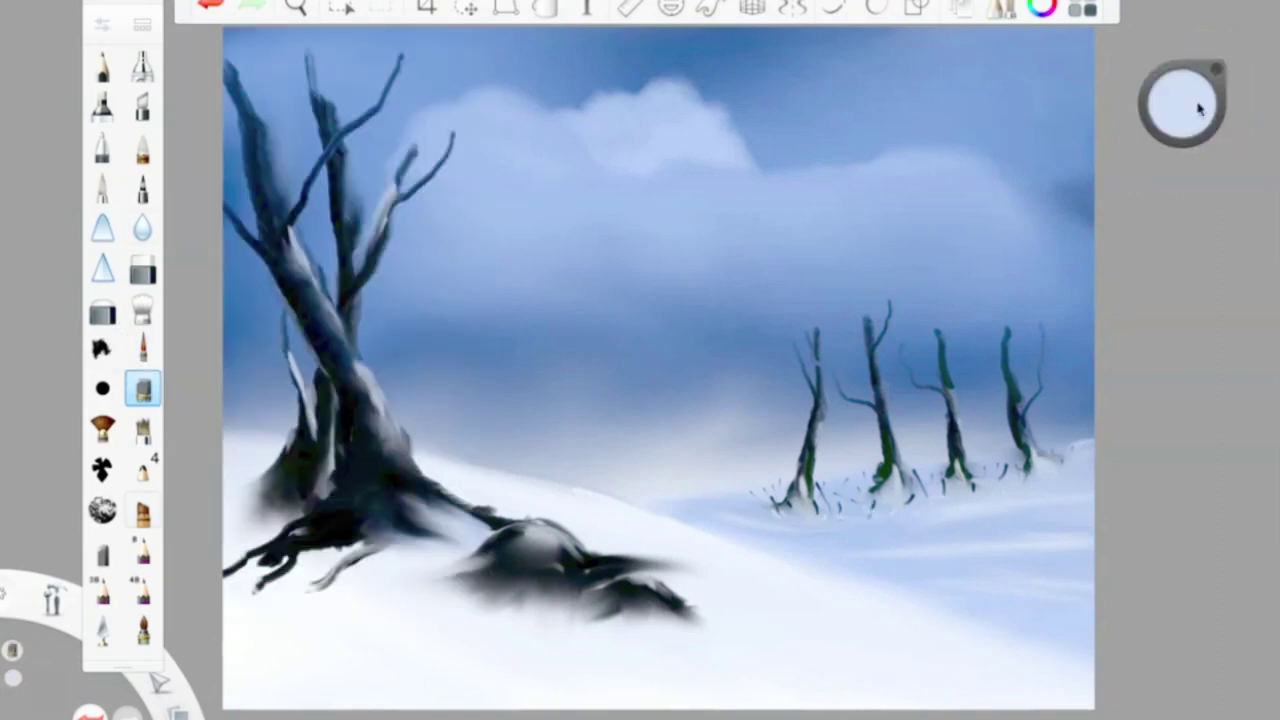
{"action": "left_click_drag", "start_coordinate": [610, 100], "coordinate": [710, 125]}
{"action": "left_click", "coordinate": [143, 308]}
{"action": "left_click_drag", "start_coordinate": [605, 140], "coordinate": [655, 150]}
{"action": "left_click", "coordinate": [142, 348]}
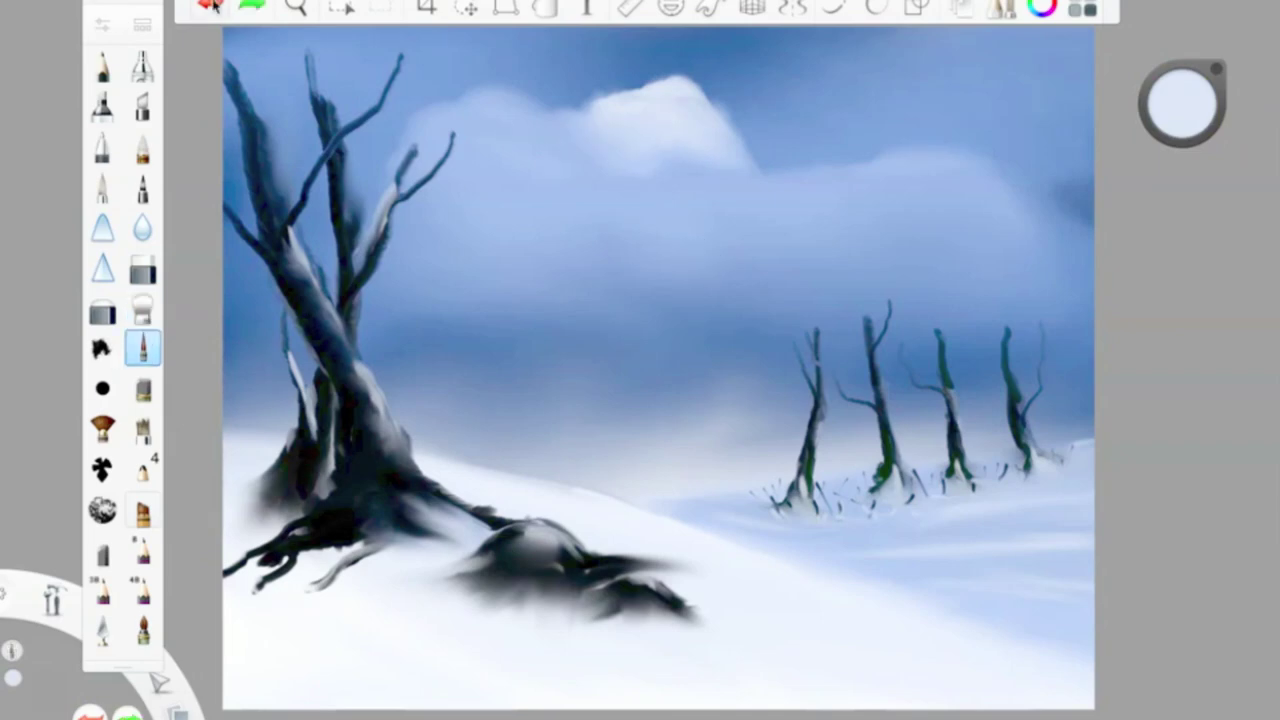
- Paint a near-white highlight along the top edge of the rightmost cloud and smudge it softly
{"action": "left_click", "coordinate": [143, 390]}
{"action": "mouse_move", "coordinate": [985, 165]}
{"action": "left_mouse_down"}
{"action": "mouse_move", "coordinate": [830, 195]}
{"action": "mouse_move", "coordinate": [850, 212]}
{"action": "left_mouse_up"}
{"action": "left_click", "coordinate": [143, 308]}
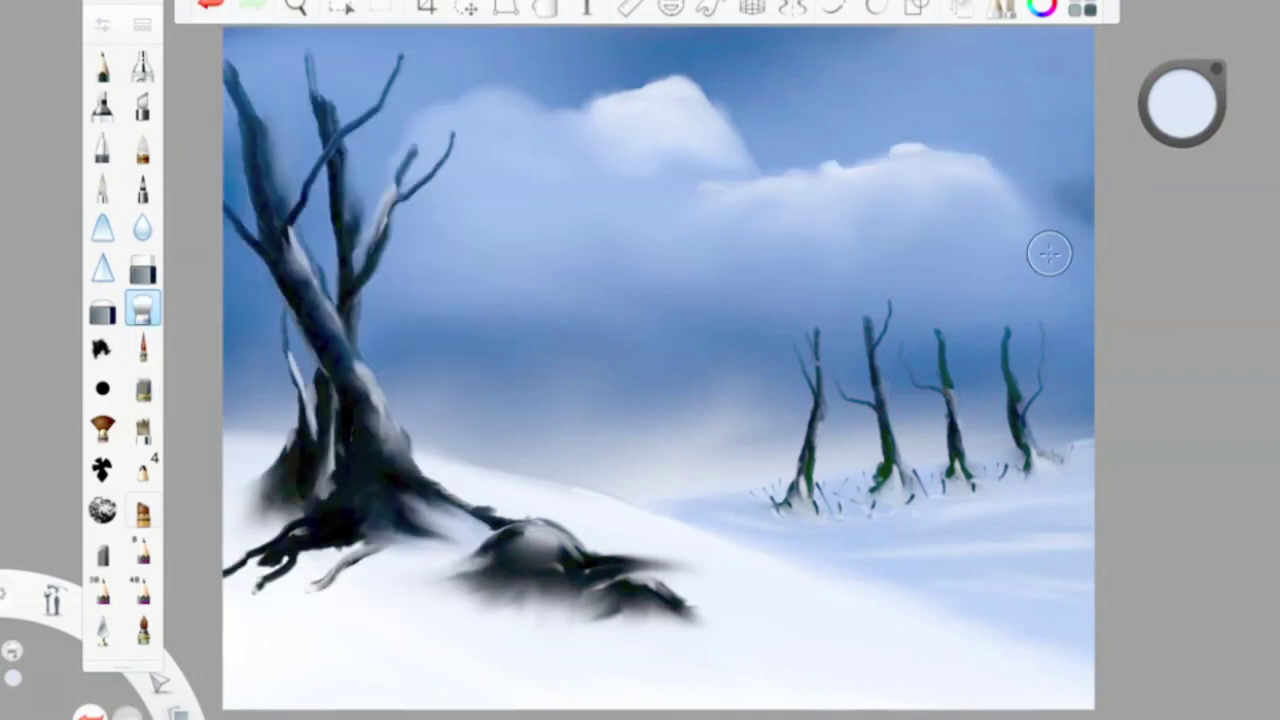
- Scatter faint pale snow specks across the sky with the Very Oily Pastel brush
{"action": "left_click", "coordinate": [142, 24]}
{"action": "scroll", "coordinate": [870, 400], "scroll_direction": "down", "scroll_amount": 6}
{"action": "left_click", "coordinate": [993, 385]}
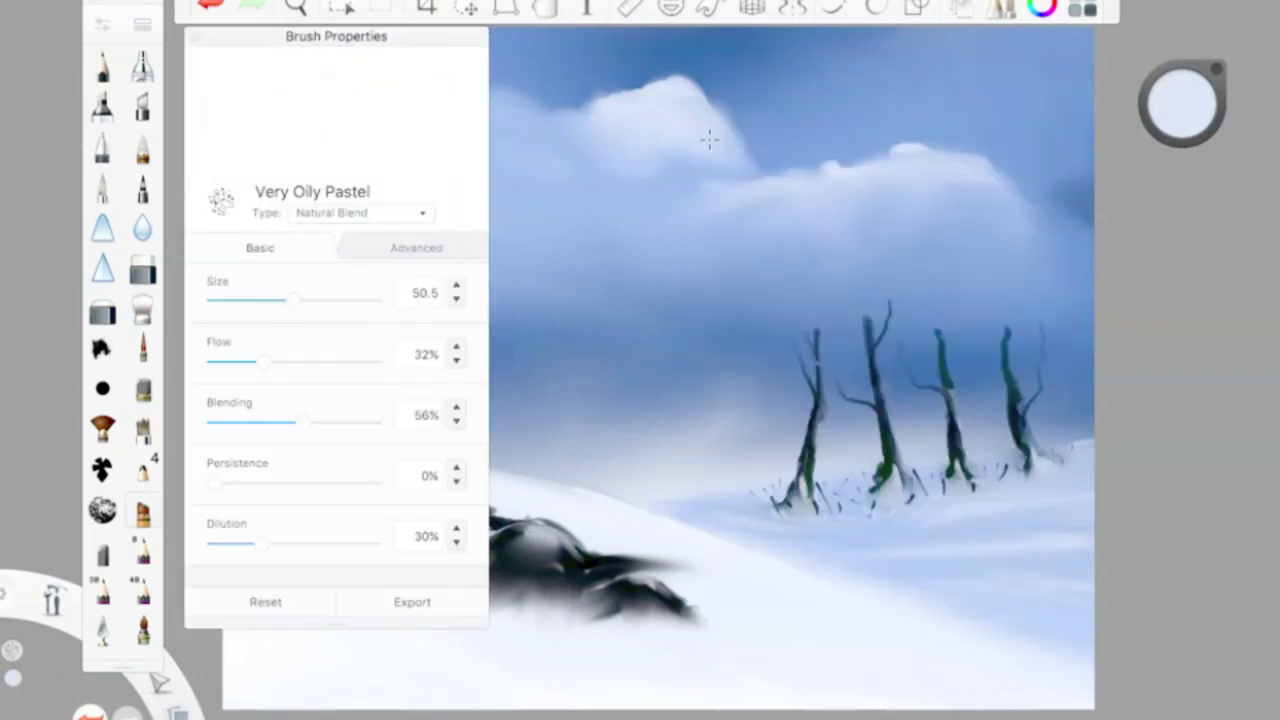
{"action": "left_click", "coordinate": [416, 247]}
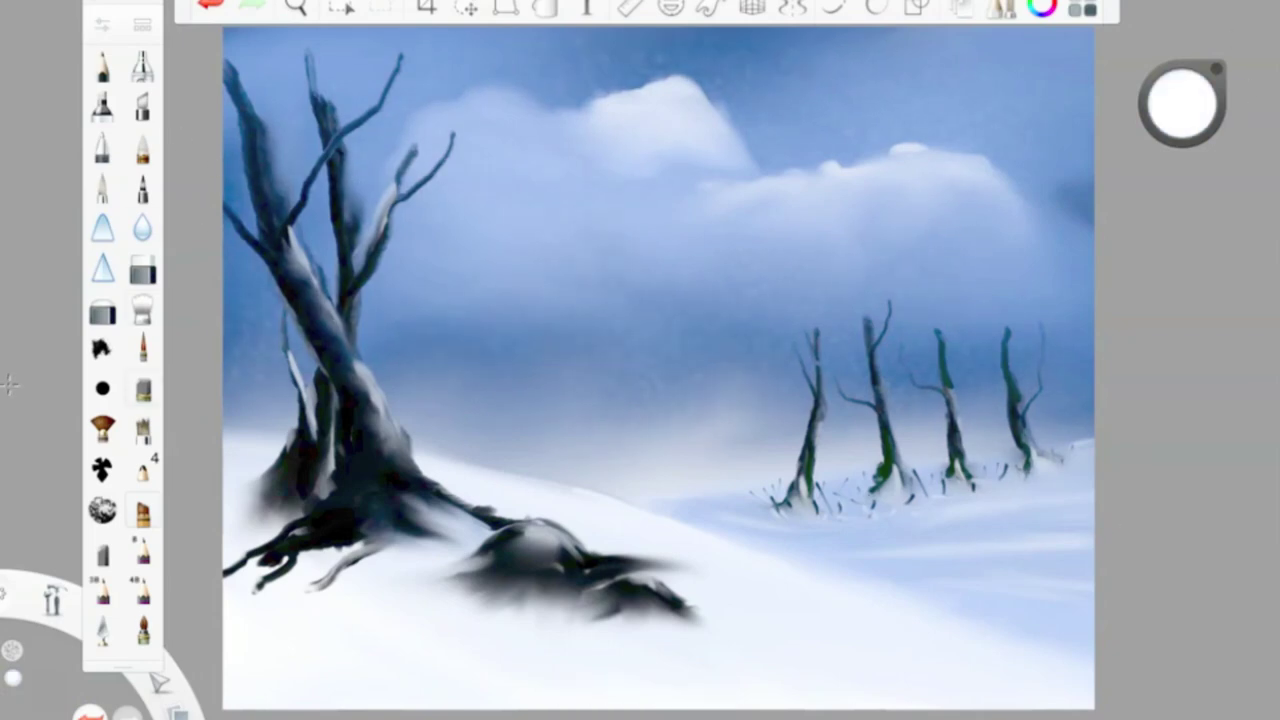
{"action": "double_click", "coordinate": [143, 348]}
{"action": "left_click", "coordinate": [258, 247]}
{"action": "left_click", "coordinate": [1182, 104]}
{"action": "left_click", "coordinate": [1160, 80]}
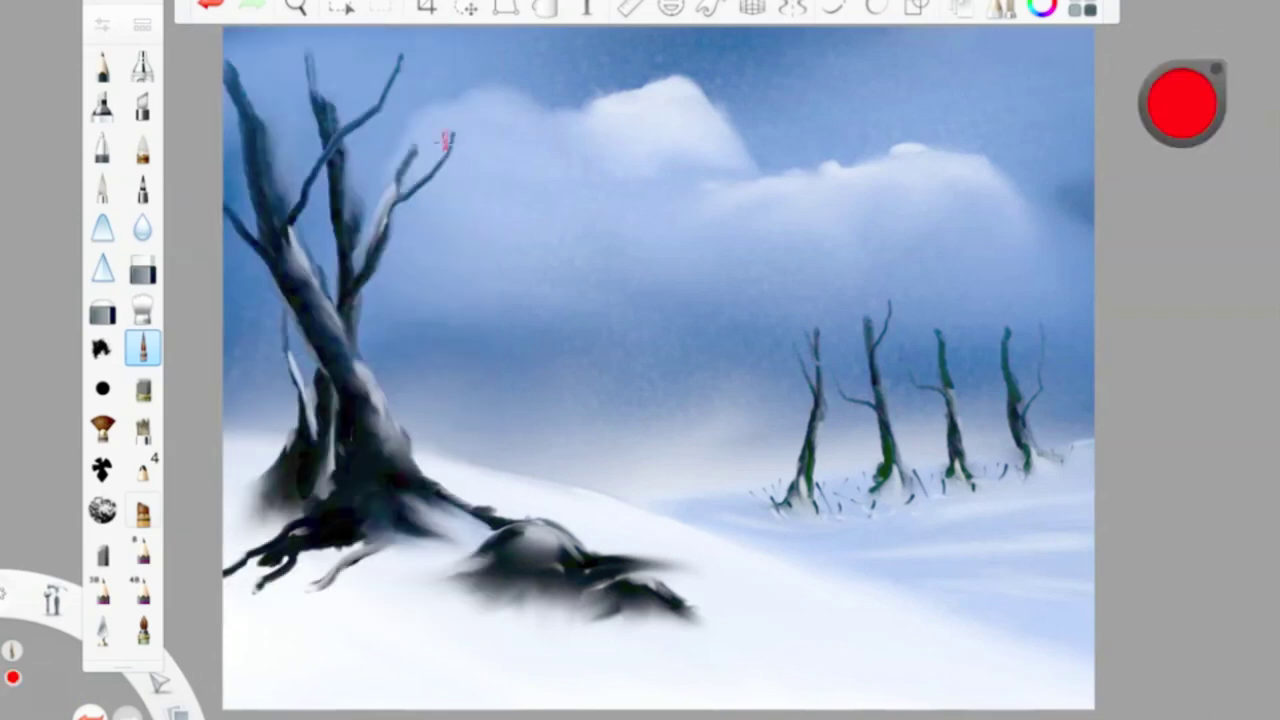
{"action": "left_click_drag", "start_coordinate": [443, 138], "coordinate": [444, 152]}
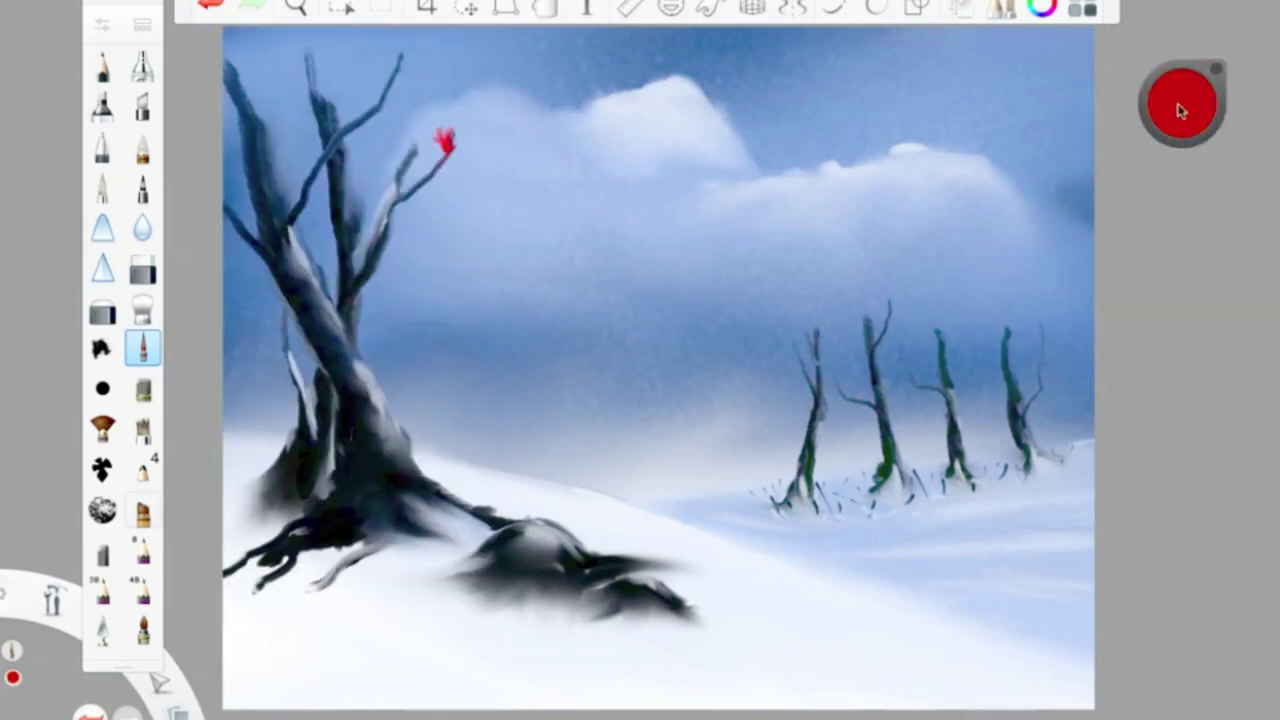
{"action": "left_click", "coordinate": [207, 6]}
- Paint small dark grass tufts in the snow on either side of the foreground rock
{"action": "left_click", "coordinate": [1182, 104]}
{"action": "left_click", "coordinate": [1183, 138]}
{"action": "left_click_drag", "start_coordinate": [597, 530], "coordinate": [588, 552]}
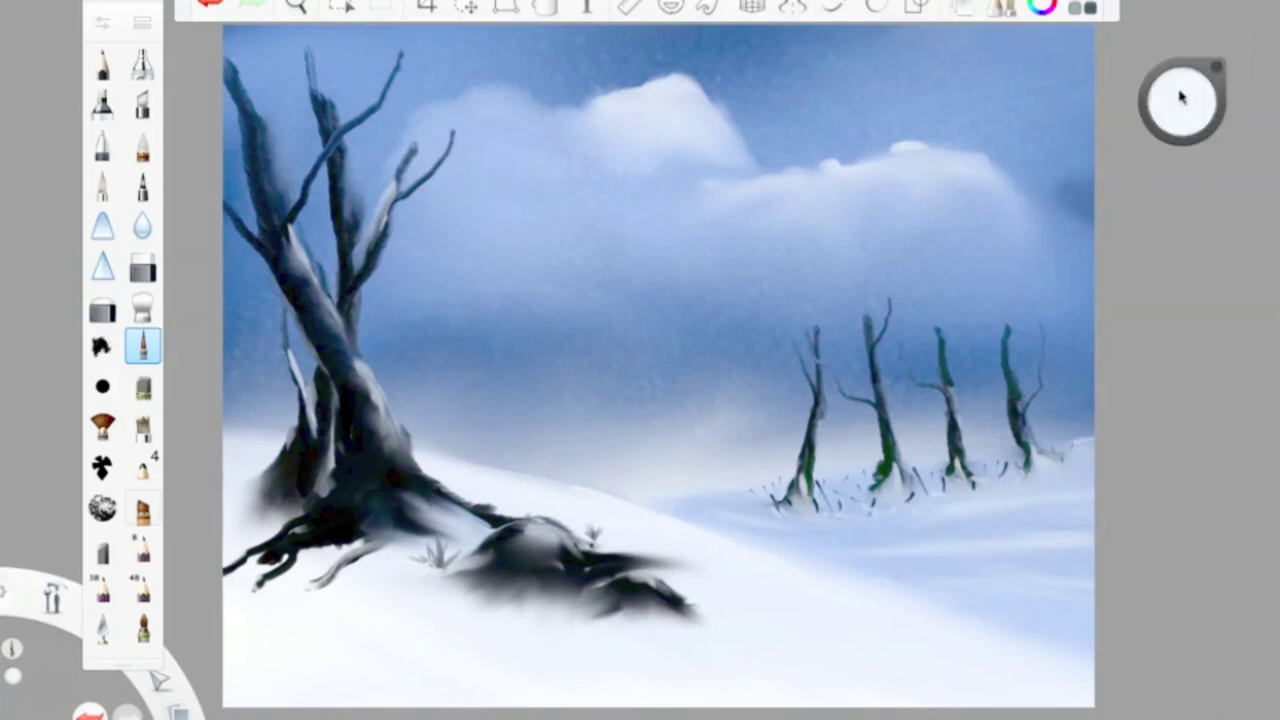
- Sketch a white hooded figure with shoulders, arms and torso beside the large tree, and fill its face with dark blue
{"action": "left_click", "coordinate": [106, 26]}
{"action": "mouse_move", "coordinate": [583, 206]}
{"action": "left_mouse_down"}
{"action": "mouse_move", "coordinate": [561, 288]}
{"action": "mouse_move", "coordinate": [660, 420]}
{"action": "left_mouse_up"}
{"action": "left_click_drag", "start_coordinate": [1182, 100], "coordinate": [1160, 420]}
{"action": "left_click_drag", "start_coordinate": [561, 314], "coordinate": [548, 232]}
{"action": "left_click_drag", "start_coordinate": [1182, 100], "coordinate": [1182, 60]}
{"action": "left_click_drag", "start_coordinate": [545, 235], "coordinate": [590, 280]}
{"action": "left_click", "coordinate": [1182, 100]}
{"action": "left_click", "coordinate": [1165, 140]}
{"action": "mouse_move", "coordinate": [570, 235]}
{"action": "left_mouse_down"}
{"action": "mouse_move", "coordinate": [560, 420]}
{"action": "mouse_move", "coordinate": [507, 368]}
{"action": "left_mouse_up"}
- Sketch the figure's legs and hands in pale blue lines over the foreground rock
{"action": "left_click", "coordinate": [1182, 100]}
{"action": "left_click", "coordinate": [1160, 88]}
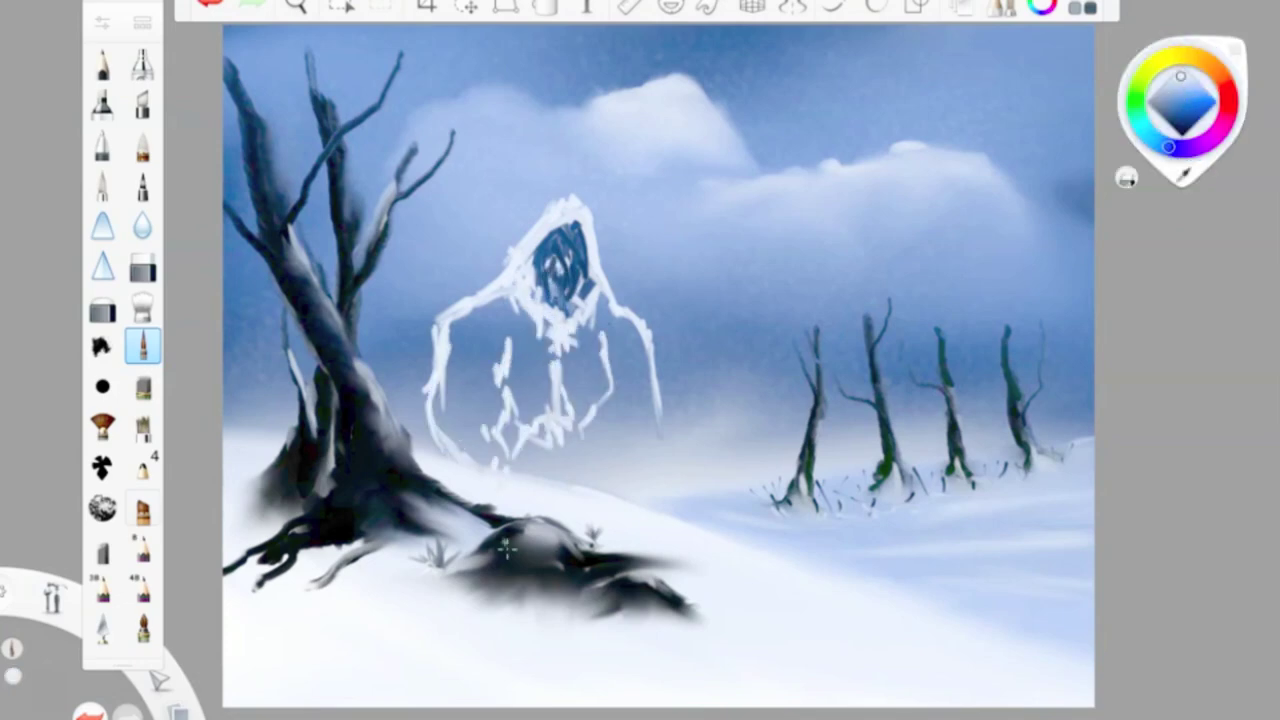
{"action": "mouse_move", "coordinate": [612, 478]}
{"action": "left_mouse_down"}
{"action": "mouse_move", "coordinate": [620, 508]}
{"action": "mouse_move", "coordinate": [655, 515]}
{"action": "left_mouse_up"}
{"action": "left_click", "coordinate": [214, 5]}
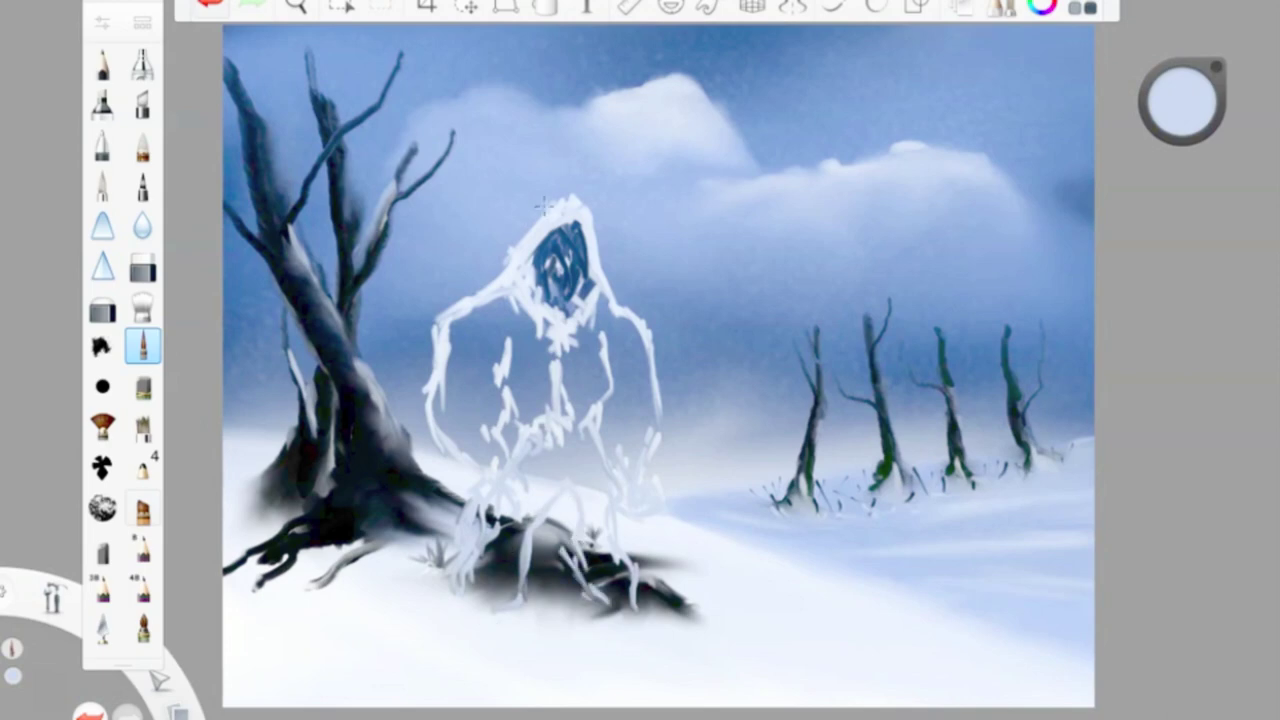
- Smudge the dark blue strokes inside the figure's face into a soft tone
{"action": "left_click", "coordinate": [143, 305]}
{"action": "left_click", "coordinate": [143, 305]}
{"action": "mouse_move", "coordinate": [545, 250]}
{"action": "left_mouse_down"}
{"action": "mouse_move", "coordinate": [565, 285]}
{"action": "mouse_move", "coordinate": [558, 232]}
{"action": "left_mouse_up"}
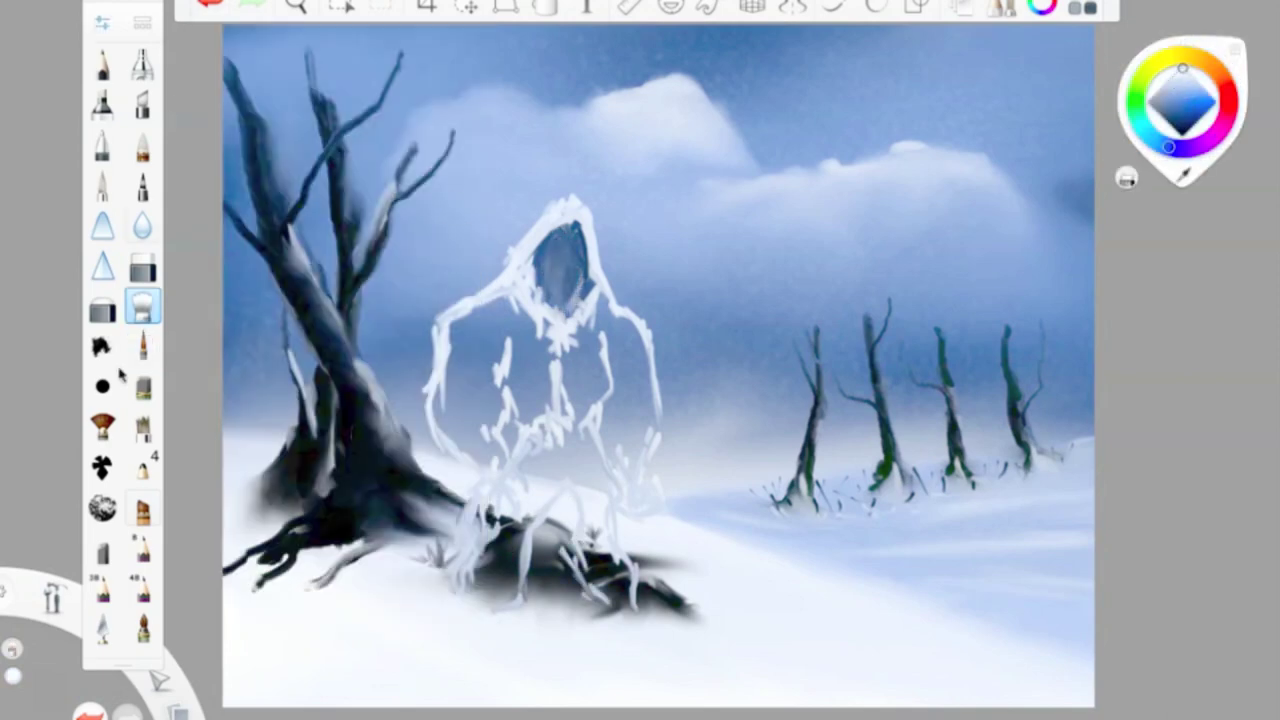
- Paint pale eyes and a black mouth on the face and blend them with light grey facial highlights
{"action": "left_click", "coordinate": [143, 345]}
{"action": "left_click", "coordinate": [143, 345]}
{"action": "left_click_drag", "start_coordinate": [1182, 68], "coordinate": [1182, 135]}
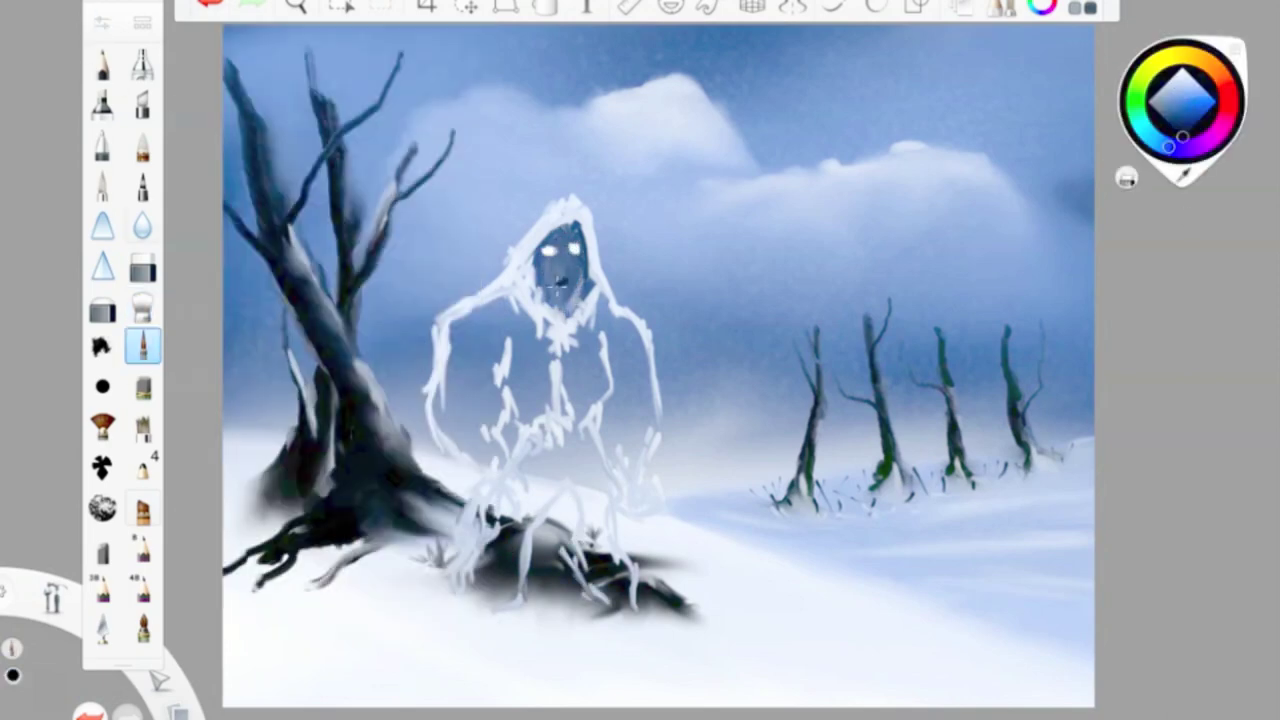
{"action": "left_click_drag", "start_coordinate": [556, 290], "coordinate": [566, 312]}
{"action": "left_click_drag", "start_coordinate": [545, 245], "coordinate": [578, 255]}
{"action": "left_click_drag", "start_coordinate": [1182, 135], "coordinate": [1182, 75]}
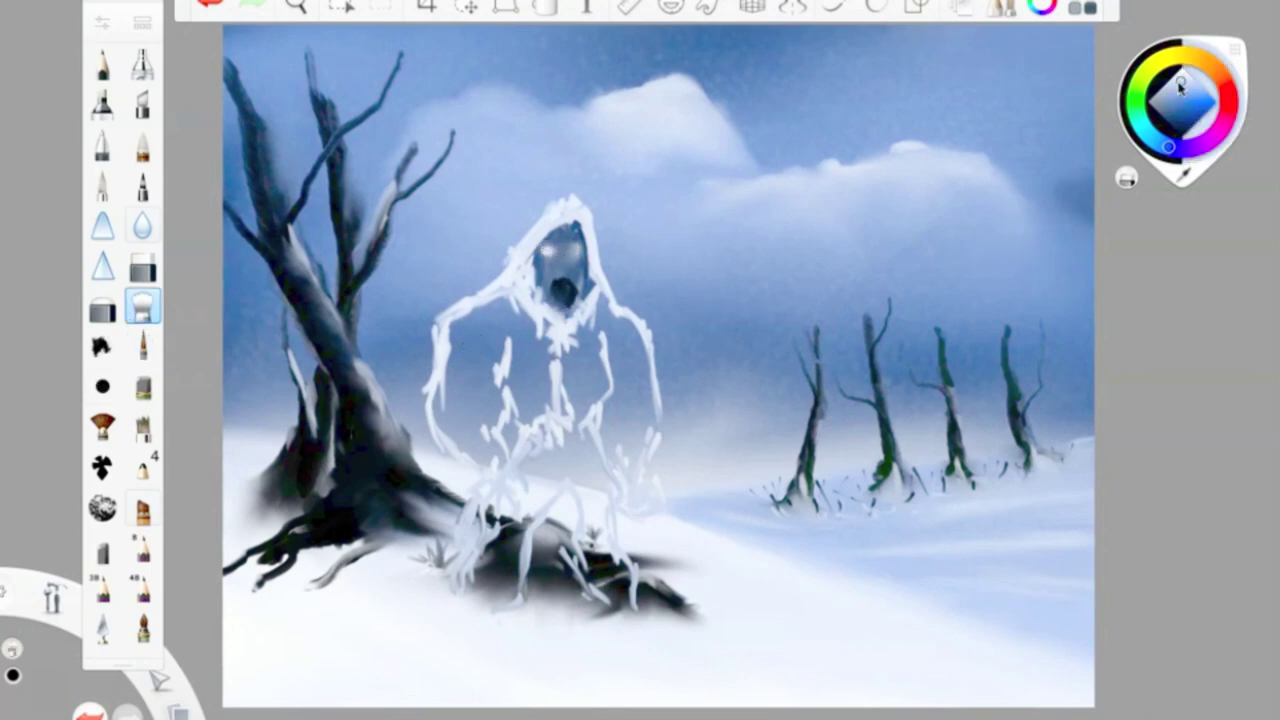
{"action": "left_click_drag", "start_coordinate": [545, 272], "coordinate": [575, 282]}
- Fill the figure's torso and the arm nearest the large tree with pale blue-white strokes
{"action": "left_click", "coordinate": [1170, 110]}
{"action": "mouse_move", "coordinate": [510, 340]}
{"action": "left_mouse_down"}
{"action": "mouse_move", "coordinate": [525, 420]}
{"action": "mouse_move", "coordinate": [575, 420]}
{"action": "left_mouse_up"}
{"action": "left_click_drag", "start_coordinate": [590, 315], "coordinate": [595, 390]}
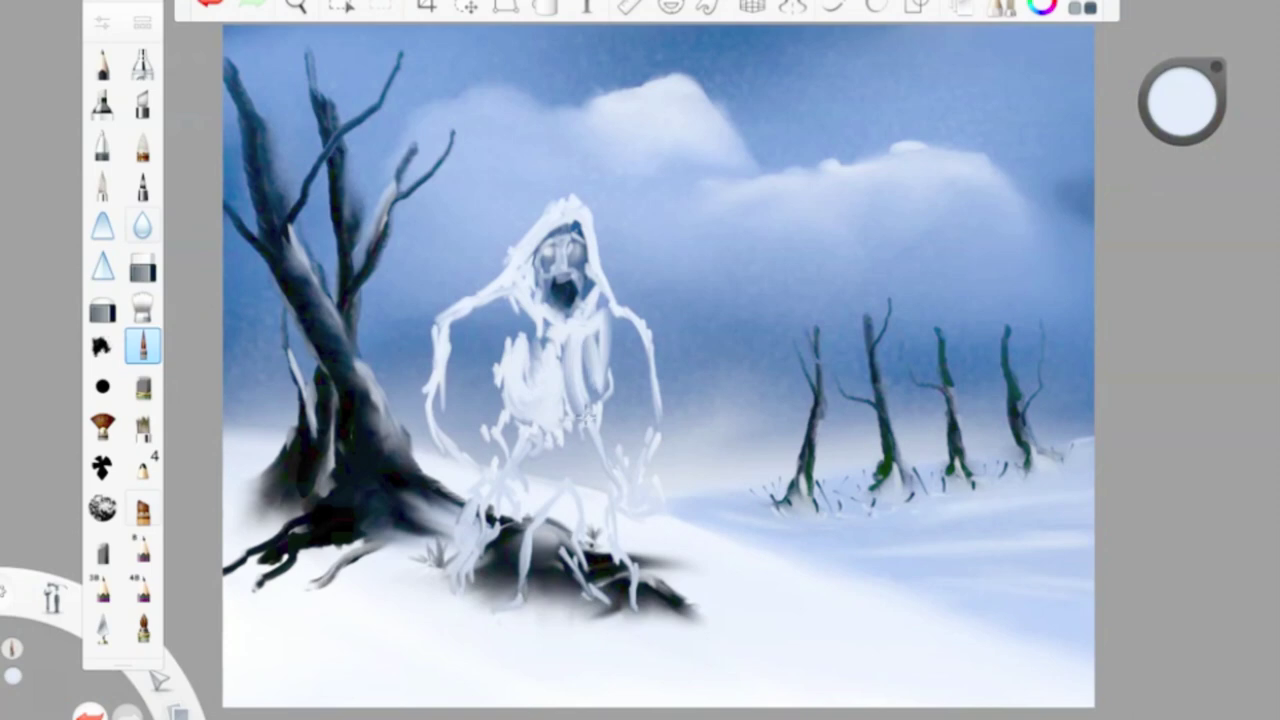
{"action": "mouse_move", "coordinate": [490, 356]}
{"action": "left_mouse_down"}
{"action": "mouse_move", "coordinate": [500, 380]}
{"action": "mouse_move", "coordinate": [455, 340]}
{"action": "mouse_move", "coordinate": [432, 440]}
{"action": "left_mouse_up"}
{"action": "left_click_drag", "start_coordinate": [455, 380], "coordinate": [470, 385]}
{"action": "left_click_drag", "start_coordinate": [575, 355], "coordinate": [590, 440]}
{"action": "left_click_drag", "start_coordinate": [540, 300], "coordinate": [455, 425]}
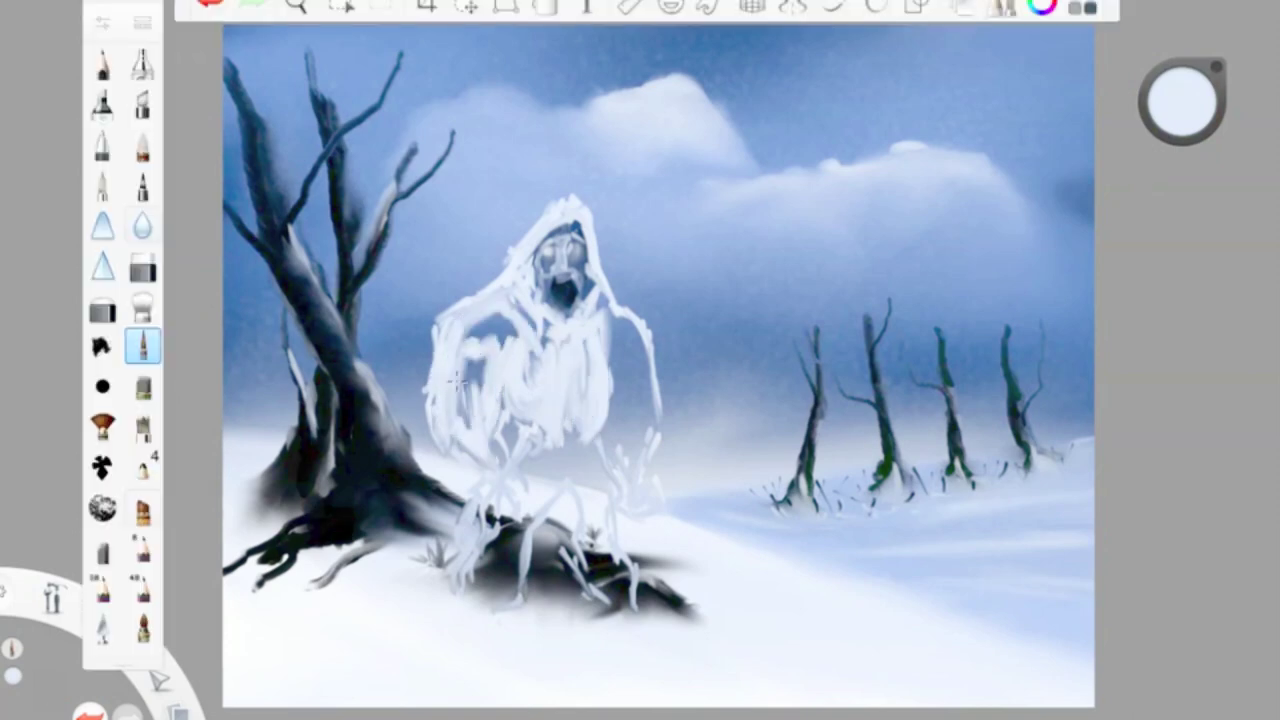
{"action": "left_click_drag", "start_coordinate": [450, 350], "coordinate": [490, 430]}
- Paint blue and black shadow strokes along the arm nearest the large tree and both sides of the torso
{"action": "left_click", "coordinate": [773, 381]}
{"action": "left_click", "coordinate": [1182, 102]}
{"action": "left_click_drag", "start_coordinate": [505, 335], "coordinate": [498, 460]}
{"action": "left_click_drag", "start_coordinate": [1182, 90], "coordinate": [1182, 125]}
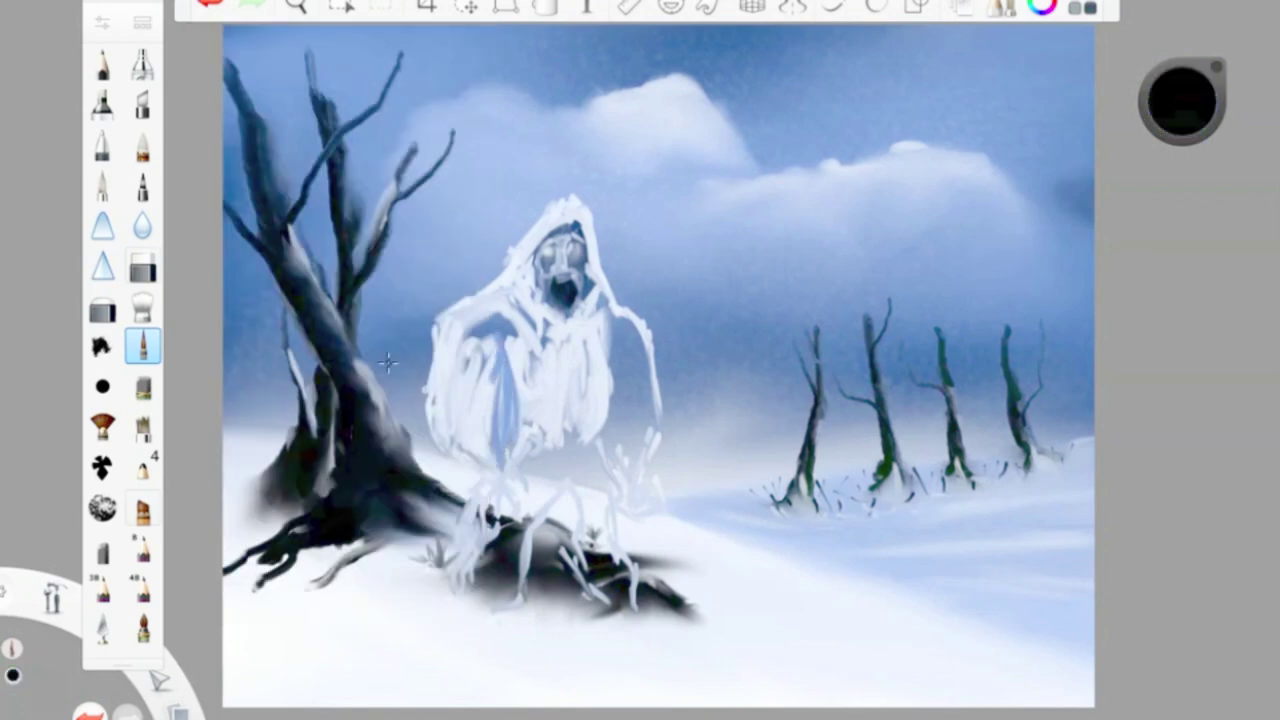
{"action": "left_click_drag", "start_coordinate": [505, 340], "coordinate": [500, 465]}
{"action": "left_click_drag", "start_coordinate": [445, 320], "coordinate": [430, 455]}
{"action": "left_click_drag", "start_coordinate": [462, 298], "coordinate": [440, 420]}
{"action": "left_click_drag", "start_coordinate": [512, 338], "coordinate": [524, 492]}
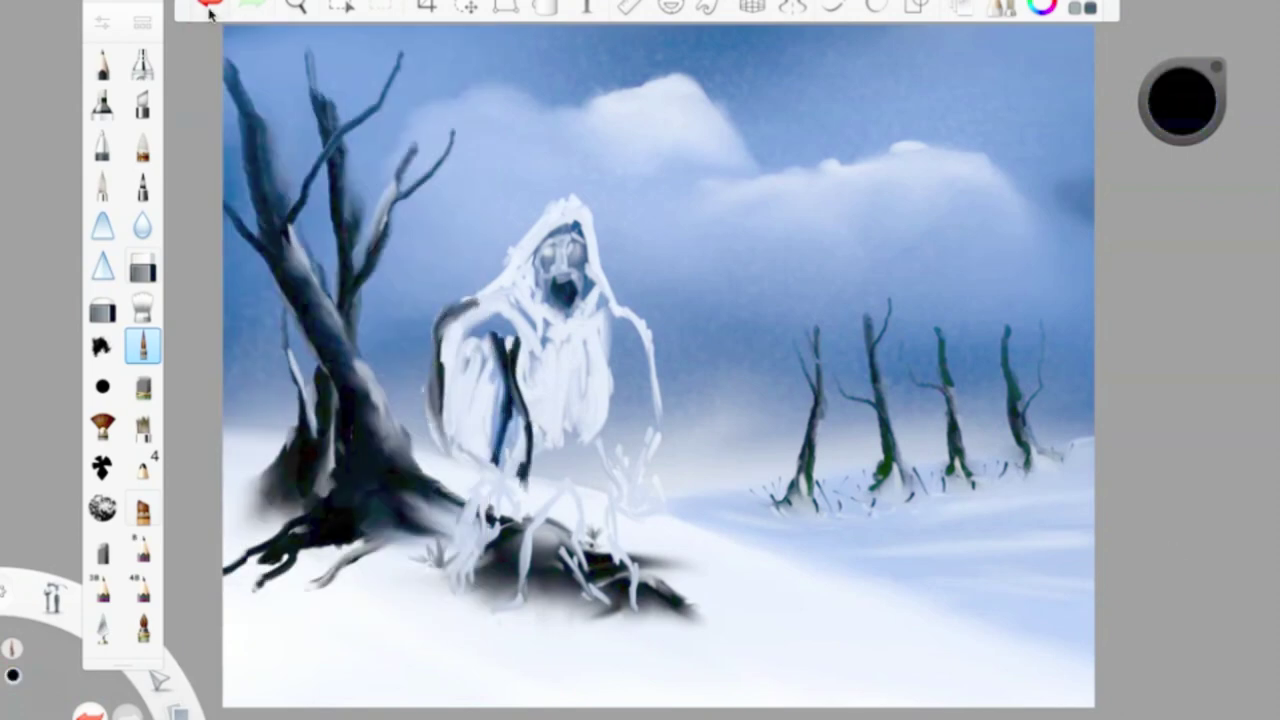
{"action": "left_click_drag", "start_coordinate": [604, 336], "coordinate": [600, 470]}
- Cover the arm nearest the large tree with pale strokes and smudge the arm, torso and dark shadow lines
{"action": "left_click_drag", "start_coordinate": [1182, 120], "coordinate": [1182, 70]}
{"action": "left_click_drag", "start_coordinate": [495, 340], "coordinate": [500, 465]}
{"action": "mouse_move", "coordinate": [480, 315]}
{"action": "left_mouse_down"}
{"action": "mouse_move", "coordinate": [505, 350]}
{"action": "mouse_move", "coordinate": [455, 430]}
{"action": "mouse_move", "coordinate": [484, 410]}
{"action": "mouse_move", "coordinate": [515, 430]}
{"action": "left_mouse_up"}
{"action": "left_click", "coordinate": [143, 305]}
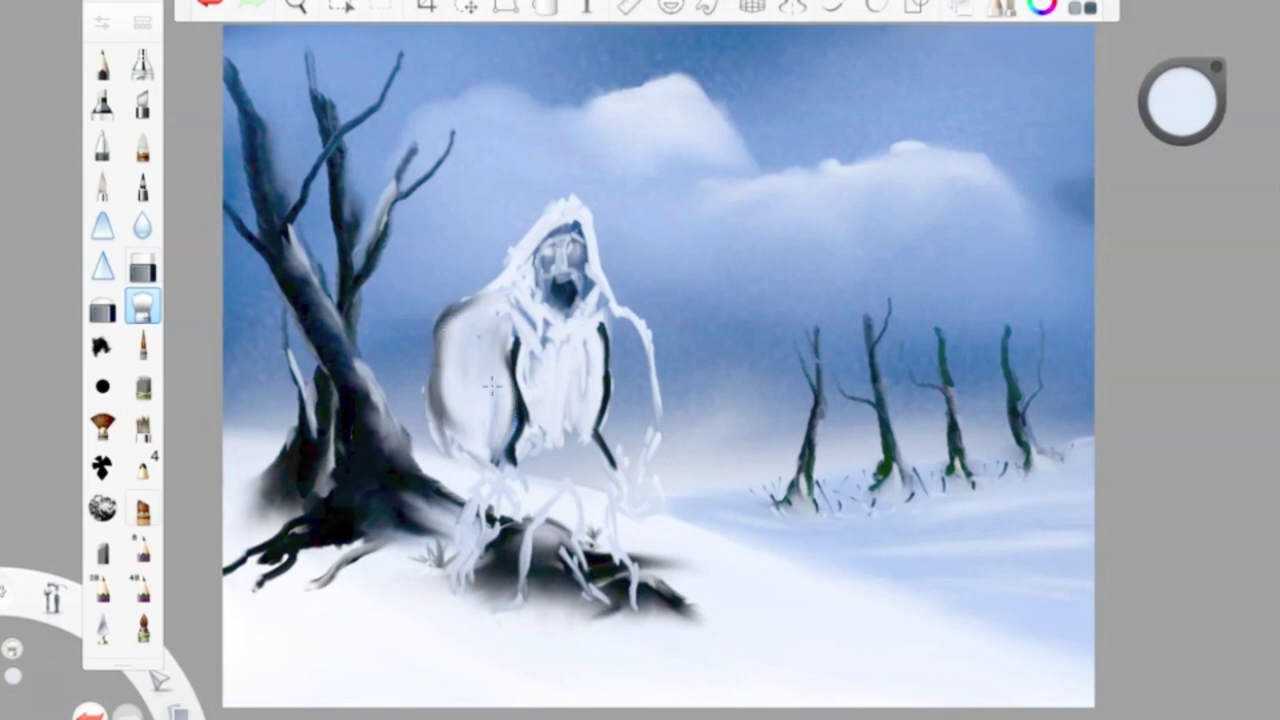
{"action": "left_click_drag", "start_coordinate": [505, 345], "coordinate": [515, 400]}
{"action": "left_click_drag", "start_coordinate": [535, 315], "coordinate": [560, 370]}
{"action": "mouse_move", "coordinate": [585, 315]}
{"action": "left_mouse_down"}
{"action": "mouse_move", "coordinate": [606, 390]}
{"action": "mouse_move", "coordinate": [606, 472]}
{"action": "left_mouse_up"}
{"action": "left_click_drag", "start_coordinate": [512, 385], "coordinate": [520, 465]}
{"action": "left_click_drag", "start_coordinate": [512, 322], "coordinate": [522, 495]}
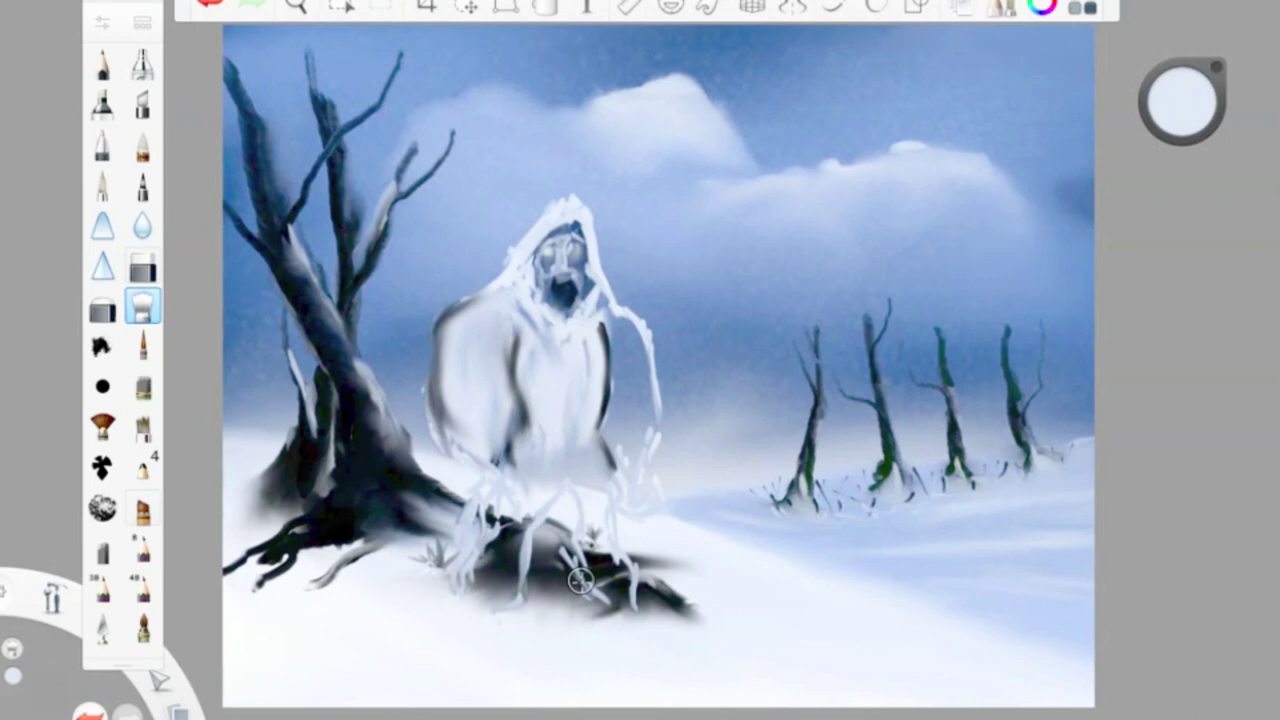
- Paint white fur strokes over the arm nearest the large tree and down the torso
{"action": "left_click_drag", "start_coordinate": [1182, 100], "coordinate": [1182, 85]}
{"action": "left_click", "coordinate": [142, 345]}
{"action": "left_click_drag", "start_coordinate": [450, 335], "coordinate": [458, 432]}
{"action": "mouse_move", "coordinate": [478, 360]}
{"action": "left_mouse_down"}
{"action": "mouse_move", "coordinate": [490, 442]}
{"action": "mouse_move", "coordinate": [495, 310]}
{"action": "mouse_move", "coordinate": [472, 428]}
{"action": "mouse_move", "coordinate": [515, 295]}
{"action": "left_mouse_up"}
{"action": "left_click_drag", "start_coordinate": [448, 318], "coordinate": [440, 452]}
{"action": "left_click_drag", "start_coordinate": [478, 295], "coordinate": [472, 325]}
{"action": "left_click_drag", "start_coordinate": [440, 425], "coordinate": [470, 458]}
{"action": "left_click_drag", "start_coordinate": [590, 315], "coordinate": [598, 400]}
{"action": "left_click_drag", "start_coordinate": [530, 335], "coordinate": [532, 465]}
{"action": "left_click_drag", "start_coordinate": [580, 340], "coordinate": [602, 478]}
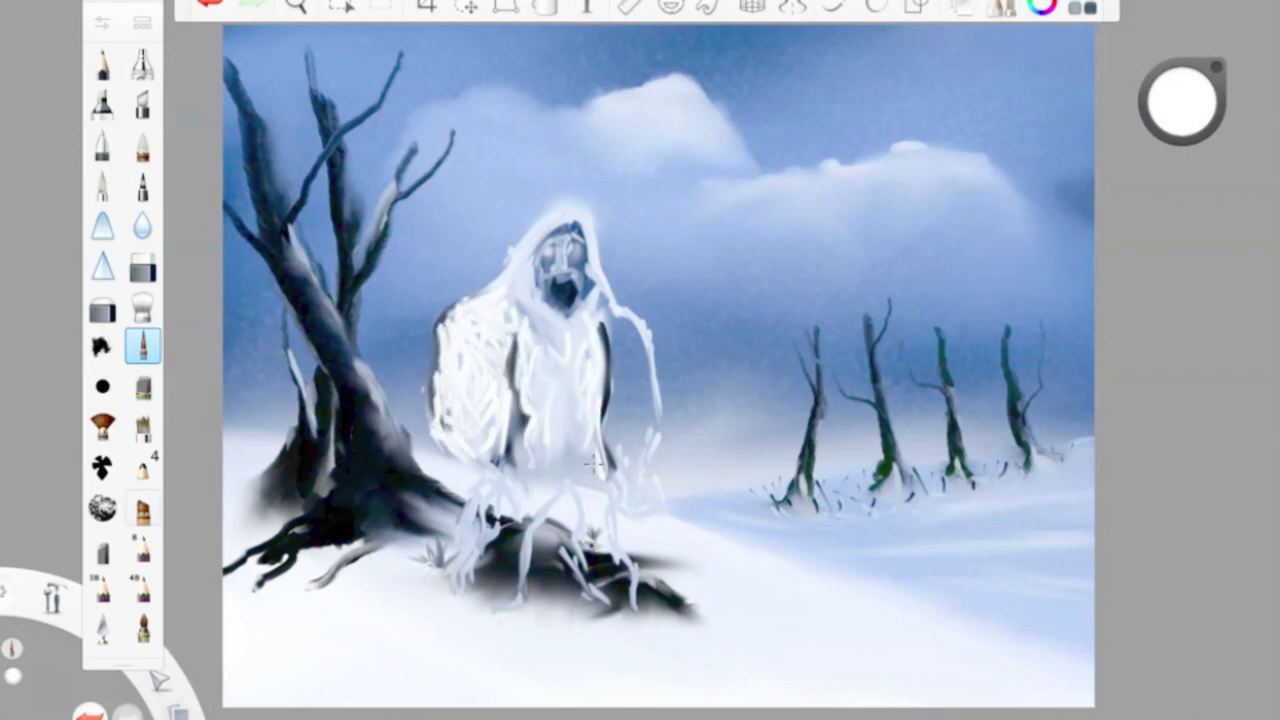
- Thicken the white fur on the figure's chest, shoulders and hood with dense overlapping strokes
{"action": "left_click_drag", "start_coordinate": [525, 310], "coordinate": [560, 342]}
{"action": "left_click_drag", "start_coordinate": [575, 395], "coordinate": [572, 440]}
{"action": "mouse_move", "coordinate": [535, 318]}
{"action": "left_mouse_down"}
{"action": "mouse_move", "coordinate": [510, 425]}
{"action": "mouse_move", "coordinate": [515, 468]}
{"action": "left_mouse_up"}
{"action": "left_click_drag", "start_coordinate": [572, 360], "coordinate": [575, 380]}
{"action": "mouse_move", "coordinate": [495, 290]}
{"action": "left_mouse_down"}
{"action": "mouse_move", "coordinate": [540, 250]}
{"action": "mouse_move", "coordinate": [530, 305]}
{"action": "left_mouse_up"}
{"action": "mouse_move", "coordinate": [495, 288]}
{"action": "left_mouse_down"}
{"action": "mouse_move", "coordinate": [567, 213]}
{"action": "mouse_move", "coordinate": [590, 238]}
{"action": "mouse_move", "coordinate": [598, 296]}
{"action": "left_mouse_up"}
{"action": "mouse_move", "coordinate": [600, 262]}
{"action": "left_mouse_down"}
{"action": "mouse_move", "coordinate": [547, 318]}
{"action": "mouse_move", "coordinate": [603, 358]}
{"action": "mouse_move", "coordinate": [545, 378]}
{"action": "left_mouse_up"}
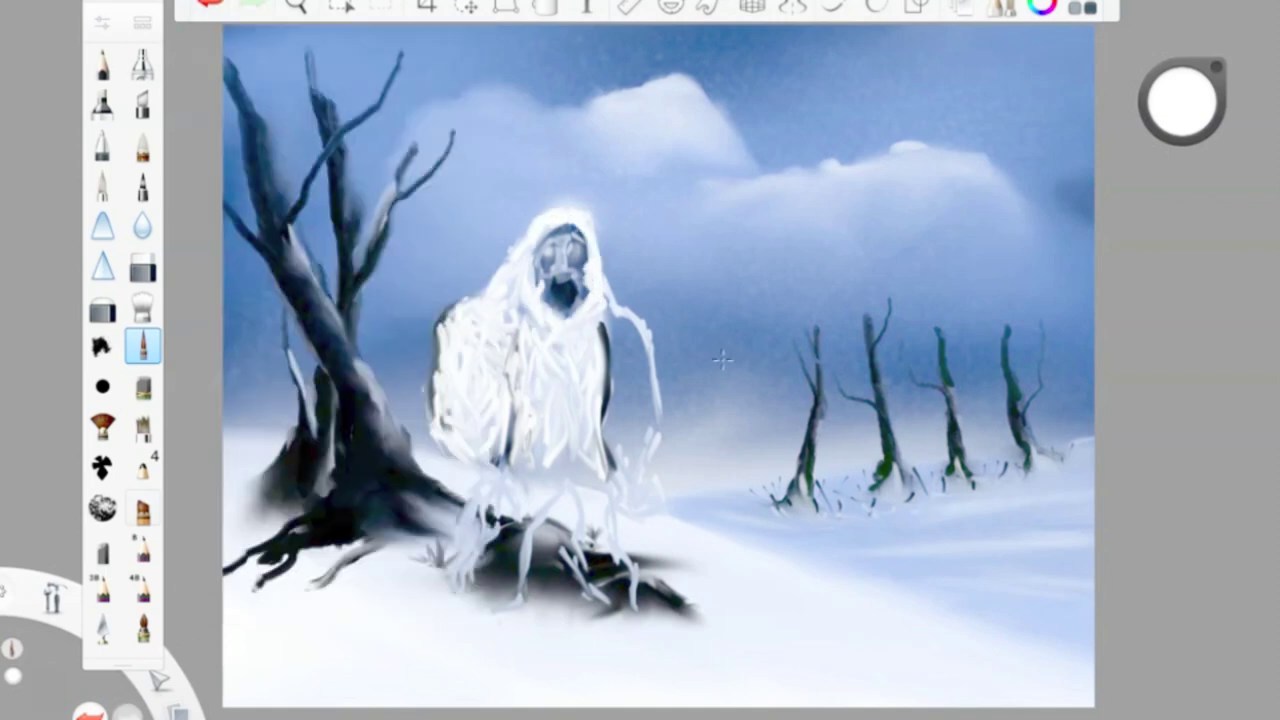
- Dot black eyes on the figure's face and soften them with the smudge brush
{"action": "left_click_drag", "start_coordinate": [1182, 100], "coordinate": [1176, 430]}
{"action": "left_click", "coordinate": [207, 5]}
{"action": "left_click", "coordinate": [541, 252]}
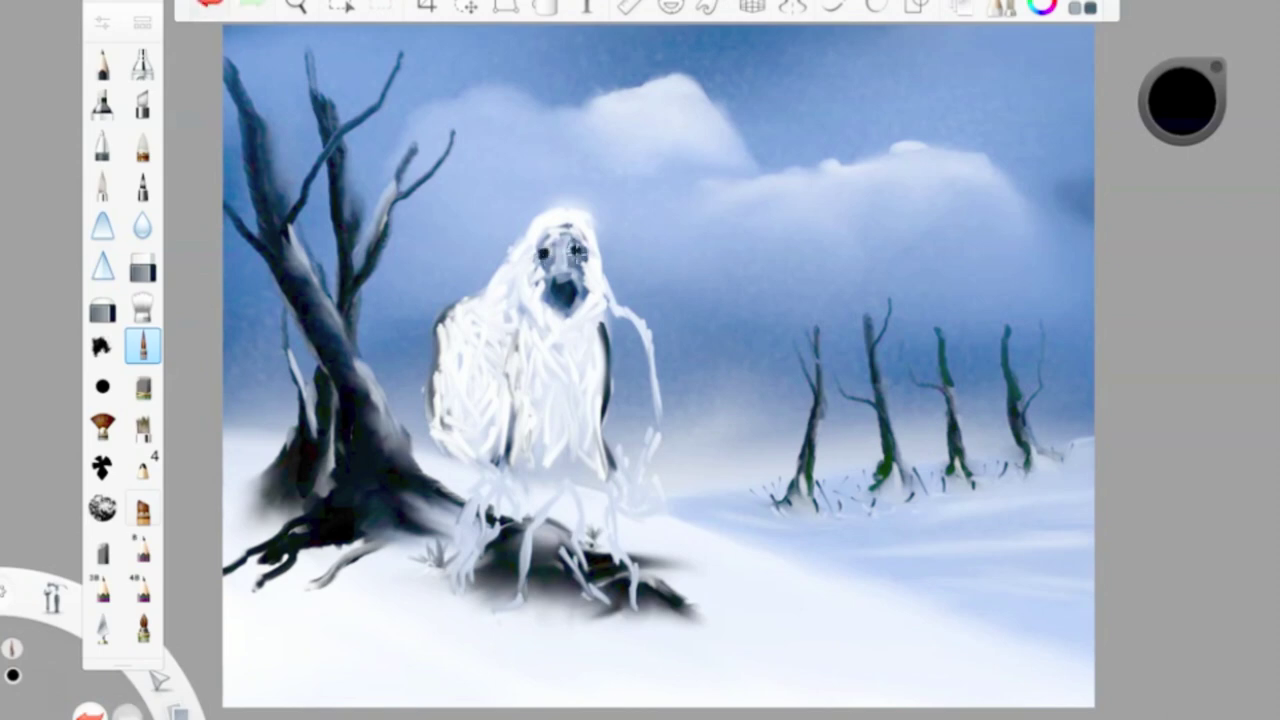
{"action": "left_click", "coordinate": [143, 305]}
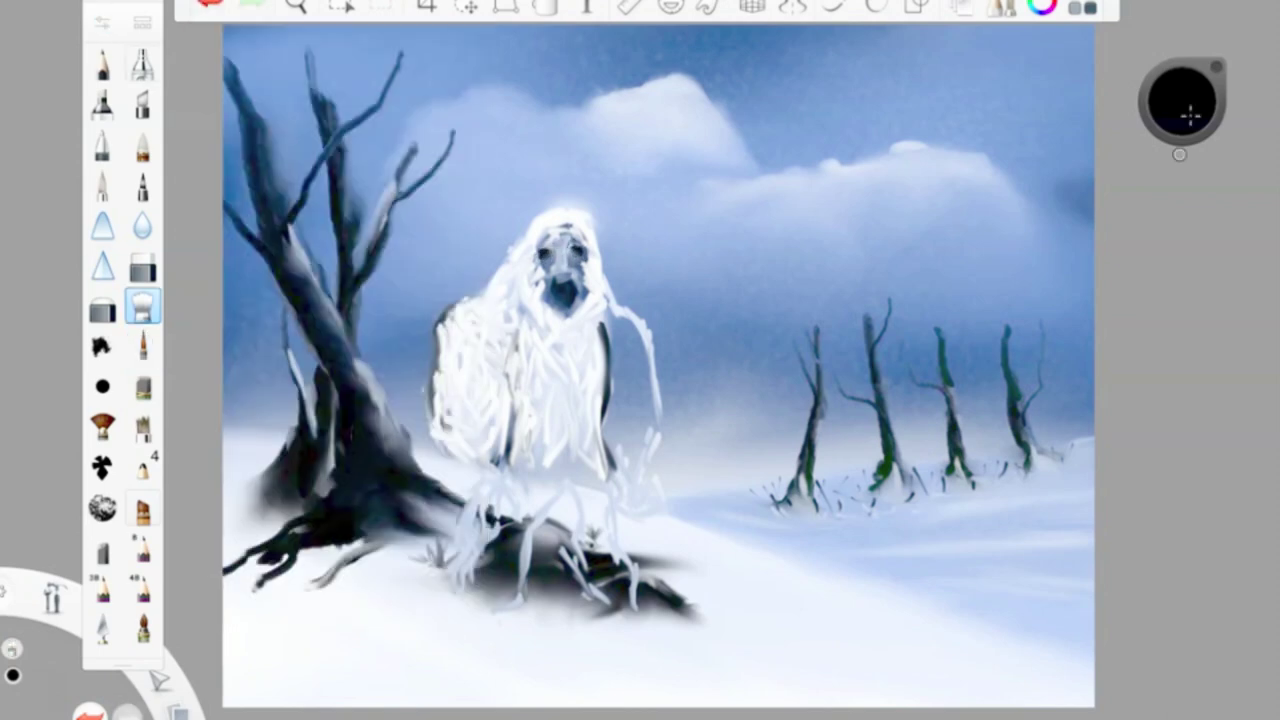
- Darken the figure's mouth with black and soften its edges with the smudge brush
{"action": "left_click", "coordinate": [143, 345]}
{"action": "left_click", "coordinate": [210, 8]}
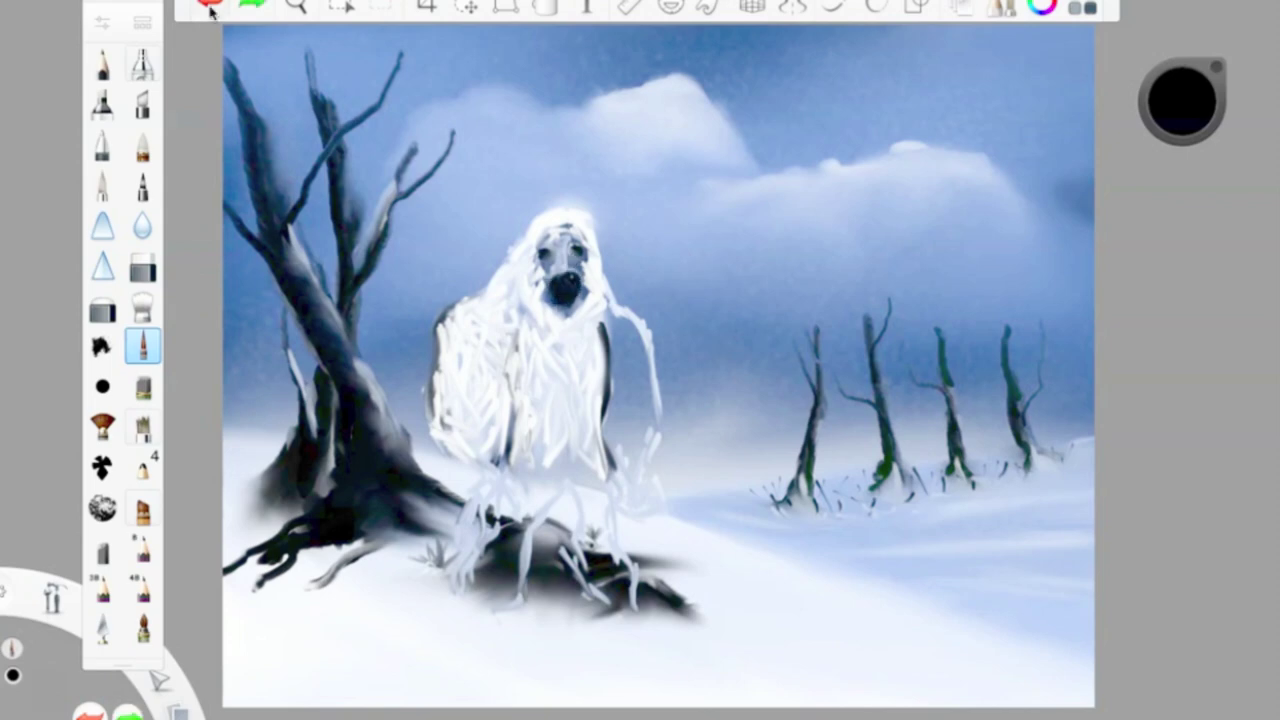
{"action": "left_click", "coordinate": [143, 305]}
{"action": "left_click_drag", "start_coordinate": [548, 285], "coordinate": [540, 262]}
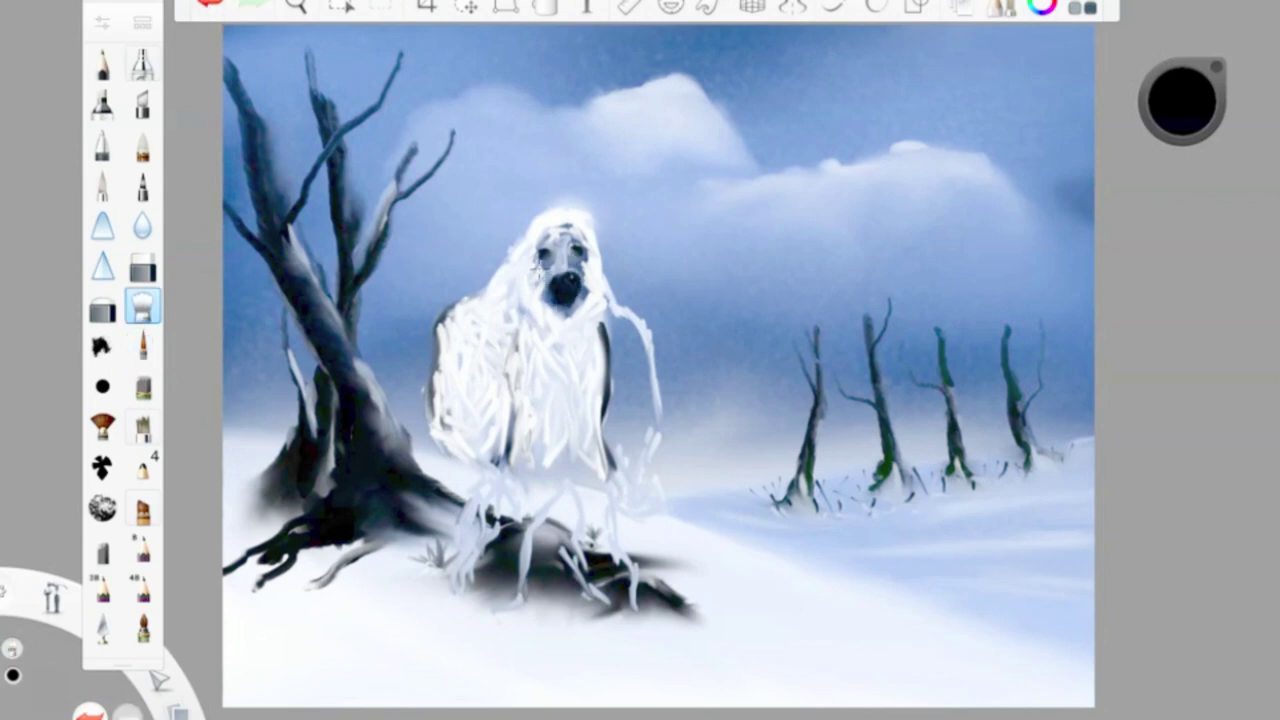
- Paint near-white fur strokes down the leg nearest the large tree and along the opposite arm
{"action": "left_click", "coordinate": [143, 345]}
{"action": "left_click", "coordinate": [143, 345]}
{"action": "left_click", "coordinate": [1182, 100]}
{"action": "left_click_drag", "start_coordinate": [505, 460], "coordinate": [485, 595]}
{"action": "left_click_drag", "start_coordinate": [515, 535], "coordinate": [512, 600]}
{"action": "left_click_drag", "start_coordinate": [492, 440], "coordinate": [465, 515]}
{"action": "mouse_move", "coordinate": [625, 460]}
{"action": "left_mouse_down"}
{"action": "mouse_move", "coordinate": [638, 468]}
{"action": "mouse_move", "coordinate": [652, 350]}
{"action": "mouse_move", "coordinate": [606, 468]}
{"action": "left_mouse_up"}
{"action": "left_click_drag", "start_coordinate": [612, 310], "coordinate": [649, 404]}
{"action": "left_click_drag", "start_coordinate": [612, 306], "coordinate": [626, 441]}
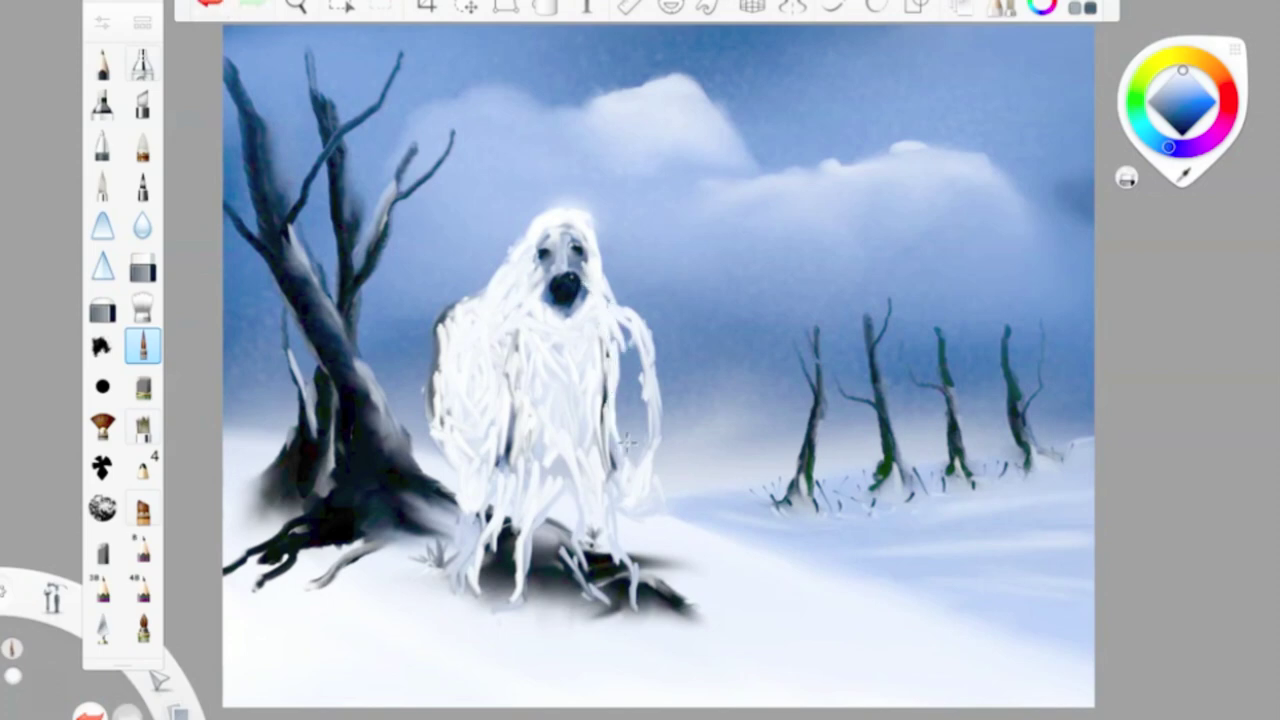
- Fill the arm facing the distant trees with long near-white fur strokes
{"action": "left_click_drag", "start_coordinate": [632, 332], "coordinate": [640, 420]}
{"action": "left_click_drag", "start_coordinate": [628, 366], "coordinate": [650, 448]}
{"action": "left_click_drag", "start_coordinate": [616, 370], "coordinate": [632, 458]}
{"action": "left_click_drag", "start_coordinate": [622, 326], "coordinate": [626, 428]}
- Build up both legs and the lower torso with overlapping near-white fur strokes
{"action": "left_click_drag", "start_coordinate": [580, 496], "coordinate": [590, 590]}
{"action": "left_click_drag", "start_coordinate": [598, 526], "coordinate": [628, 605]}
{"action": "mouse_move", "coordinate": [512, 528]}
{"action": "left_mouse_down"}
{"action": "mouse_move", "coordinate": [516, 600]}
{"action": "mouse_move", "coordinate": [476, 612]}
{"action": "left_mouse_up"}
{"action": "mouse_move", "coordinate": [506, 502]}
{"action": "left_mouse_down"}
{"action": "mouse_move", "coordinate": [510, 572]}
{"action": "mouse_move", "coordinate": [552, 586]}
{"action": "left_mouse_up"}
{"action": "left_click_drag", "start_coordinate": [506, 476], "coordinate": [510, 566]}
{"action": "left_click_drag", "start_coordinate": [556, 454], "coordinate": [566, 494]}
{"action": "left_click_drag", "start_coordinate": [530, 436], "coordinate": [536, 486]}
- Cover the dark edges and remaining gaps of both arms with long pale fur strokes
{"action": "left_click_drag", "start_coordinate": [640, 302], "coordinate": [650, 442]}
{"action": "left_click_drag", "start_coordinate": [652, 380], "coordinate": [662, 482]}
{"action": "left_click_drag", "start_coordinate": [450, 306], "coordinate": [440, 378]}
{"action": "left_click_drag", "start_coordinate": [438, 324], "coordinate": [432, 436]}
{"action": "left_click_drag", "start_coordinate": [504, 350], "coordinate": [512, 470]}
{"action": "left_click_drag", "start_coordinate": [442, 412], "coordinate": [446, 486]}
{"action": "left_click_drag", "start_coordinate": [496, 448], "coordinate": [500, 480]}
{"action": "left_click_drag", "start_coordinate": [598, 348], "coordinate": [611, 490]}
{"action": "left_click_drag", "start_coordinate": [640, 344], "coordinate": [644, 434]}
{"action": "left_click_drag", "start_coordinate": [620, 346], "coordinate": [622, 440]}
{"action": "left_click_drag", "start_coordinate": [490, 338], "coordinate": [488, 450]}
{"action": "left_click_drag", "start_coordinate": [478, 372], "coordinate": [458, 416]}
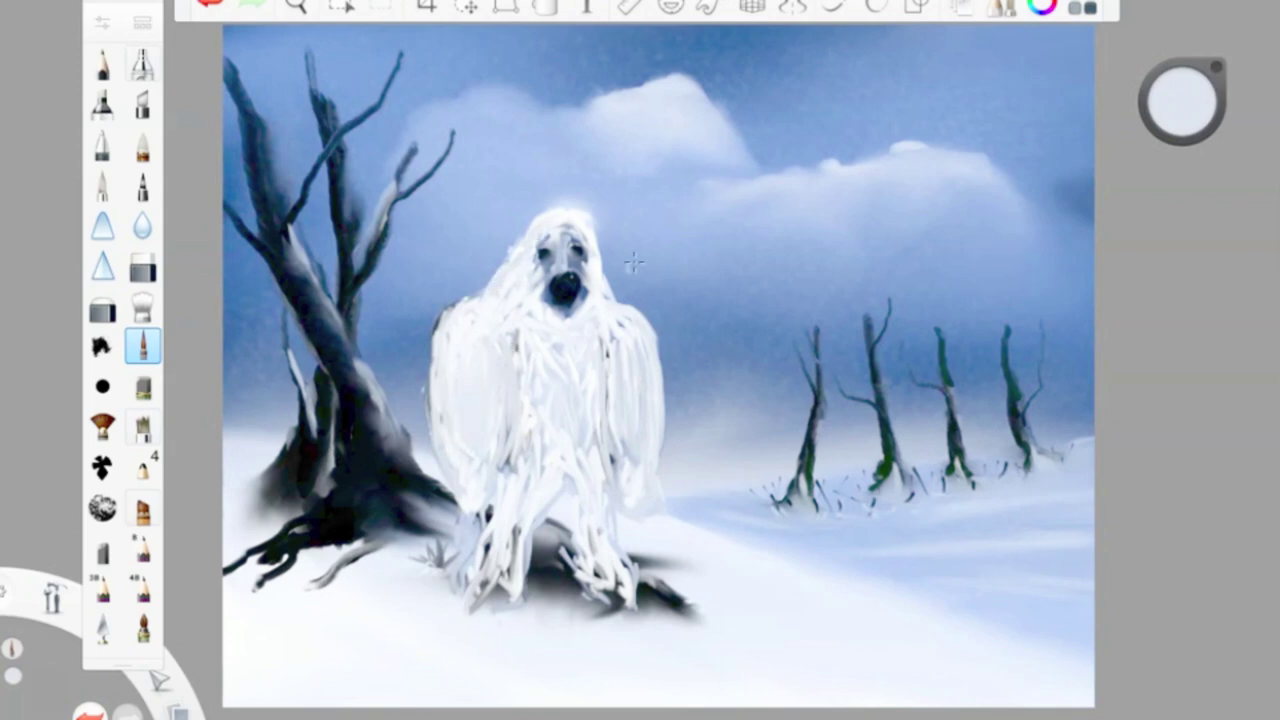
- Brush pale strokes down the torso and leg nearest the large tree, and smudge the black mouth
{"action": "mouse_move", "coordinate": [532, 346]}
{"action": "left_mouse_down"}
{"action": "mouse_move", "coordinate": [540, 424]}
{"action": "mouse_move", "coordinate": [500, 552]}
{"action": "left_mouse_up"}
{"action": "left_click_drag", "start_coordinate": [498, 590], "coordinate": [502, 524]}
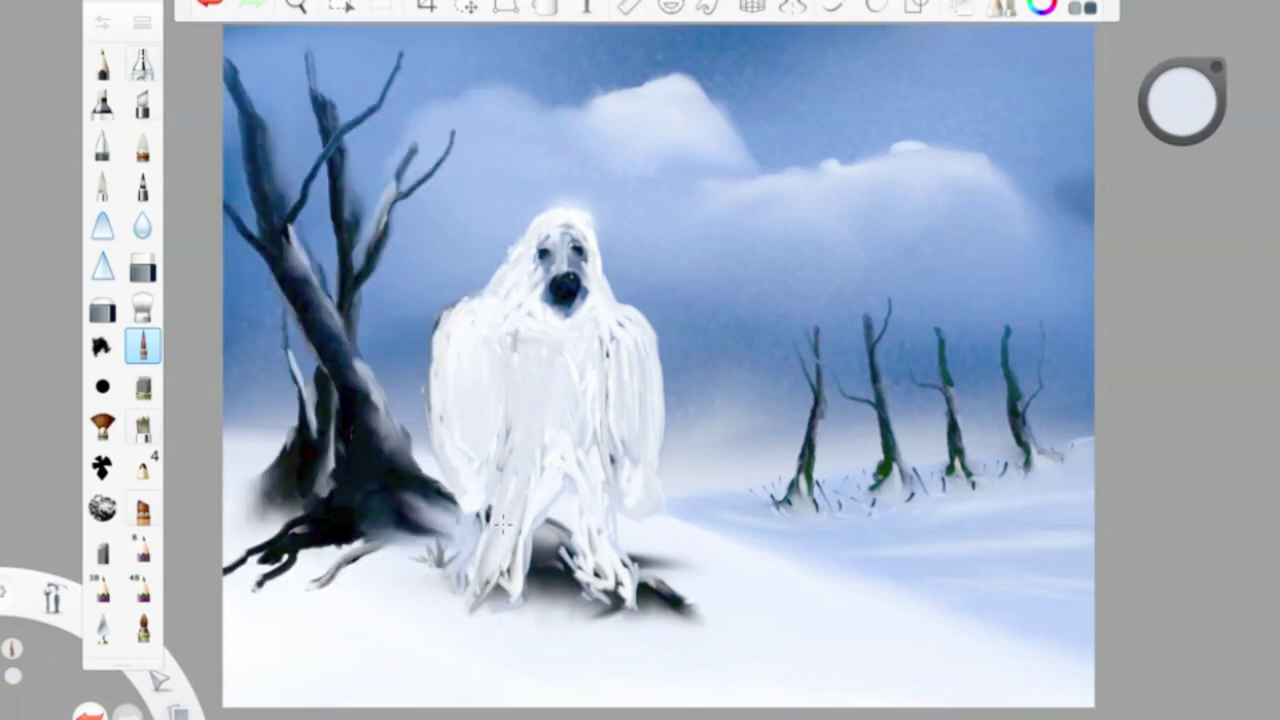
{"action": "left_click", "coordinate": [143, 305]}
{"action": "left_click_drag", "start_coordinate": [1182, 100], "coordinate": [1177, 200]}
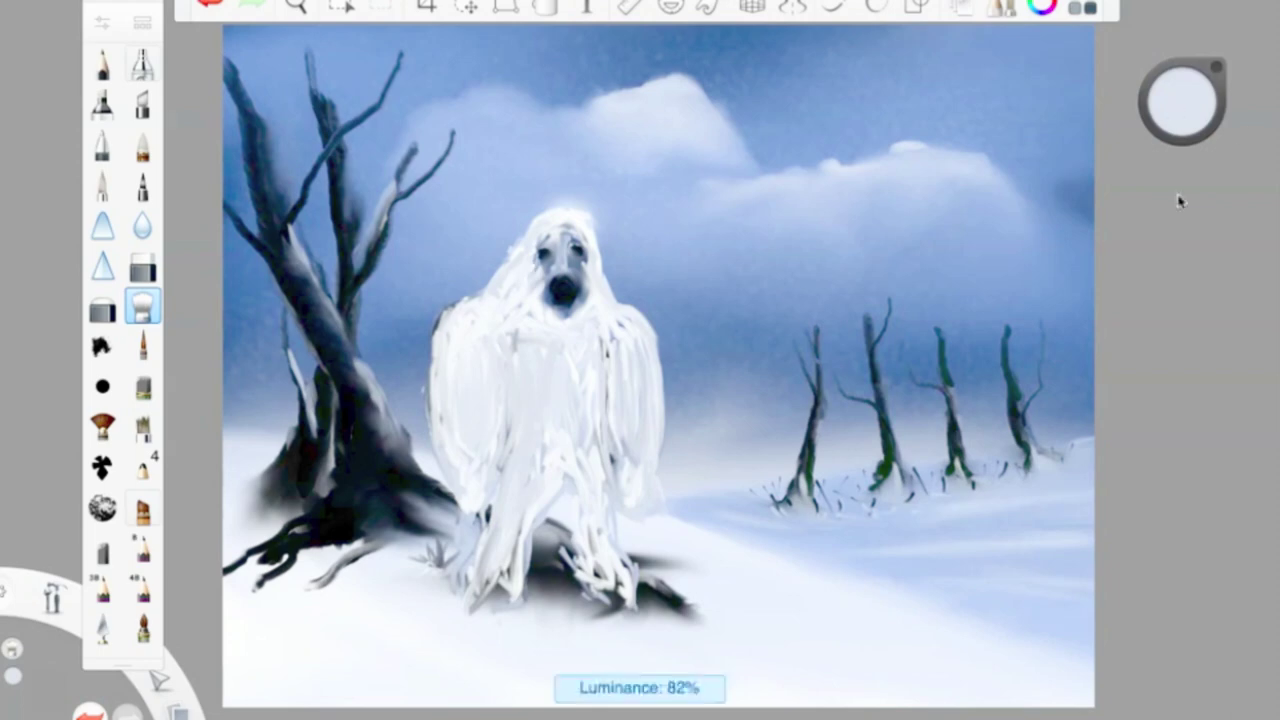
{"action": "left_click", "coordinate": [143, 345]}
{"action": "left_click", "coordinate": [143, 345]}
{"action": "left_click", "coordinate": [143, 345]}
{"action": "left_click_drag", "start_coordinate": [1182, 100], "coordinate": [1178, 220]}
{"action": "left_click", "coordinate": [1182, 100]}
{"action": "left_click", "coordinate": [143, 345]}
{"action": "left_click", "coordinate": [143, 345]}
{"action": "left_click", "coordinate": [211, 5]}
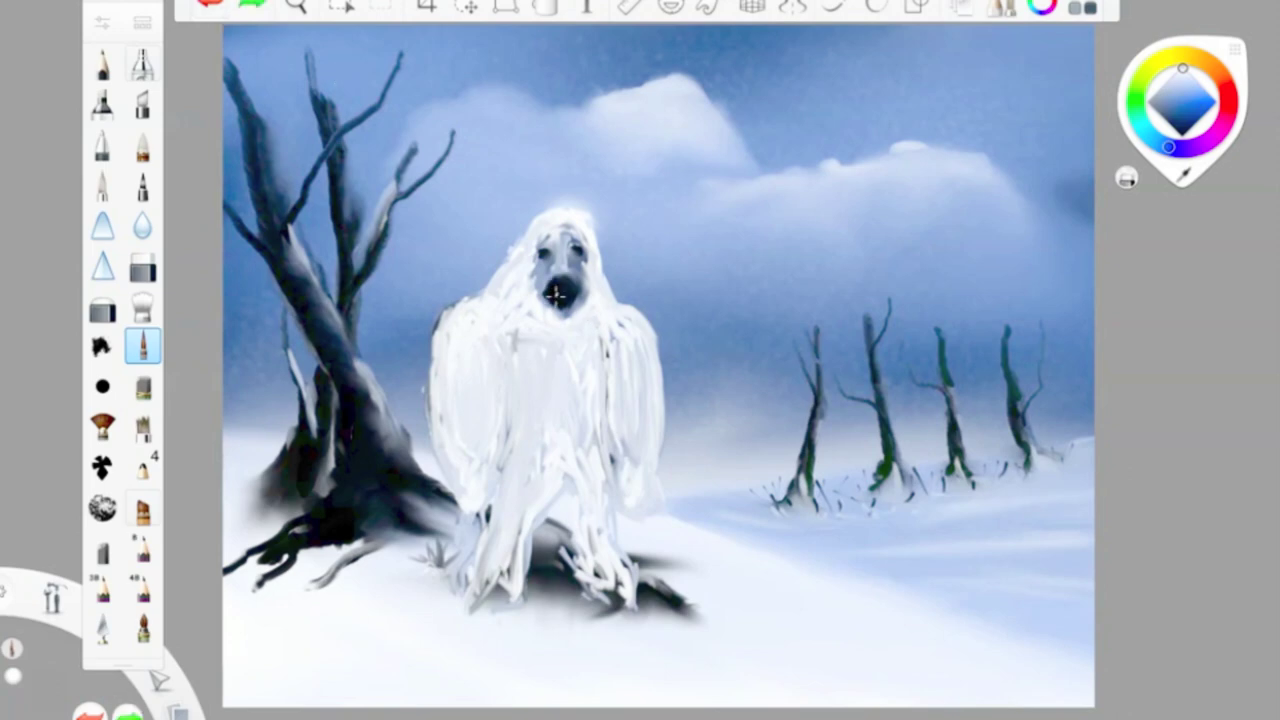
- Add tiny white glints to the figure's eyes and extend the pale fur strokes over both feet
{"action": "left_click_drag", "start_coordinate": [540, 250], "coordinate": [580, 250]}
{"action": "left_click_drag", "start_coordinate": [1153, 193], "coordinate": [1183, 191]}
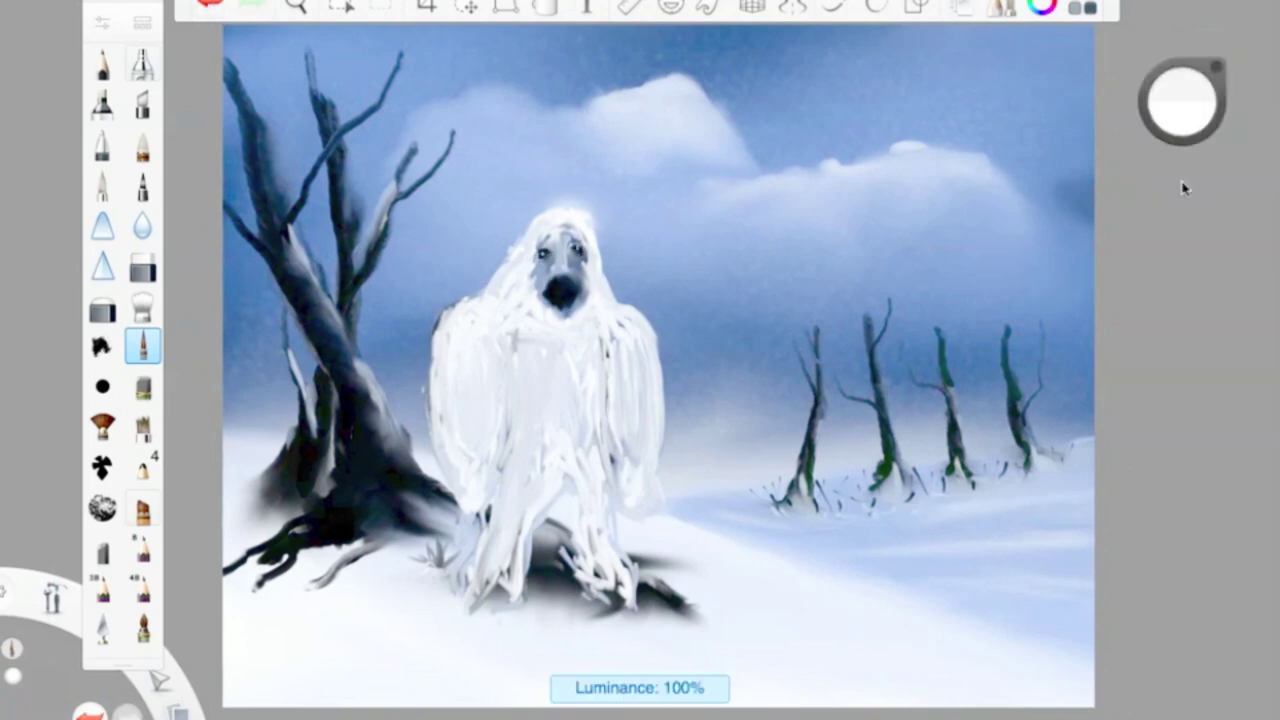
{"action": "left_click_drag", "start_coordinate": [620, 552], "coordinate": [612, 622]}
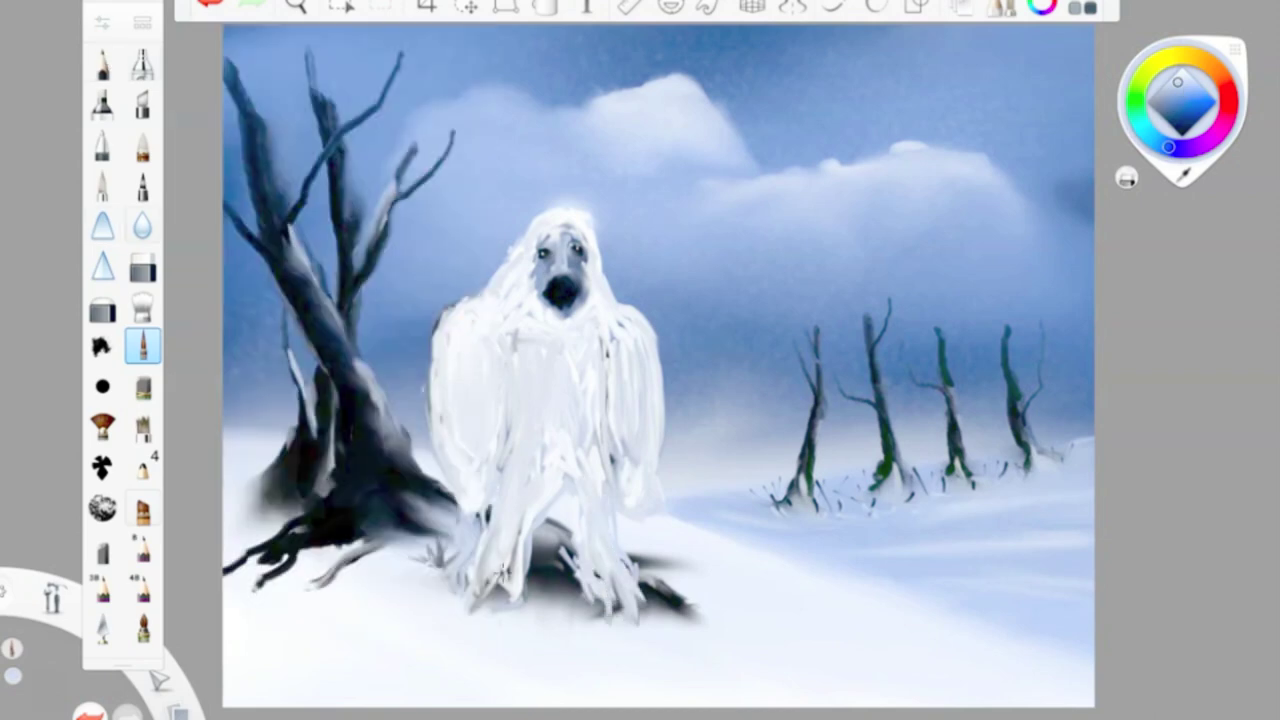
{"action": "left_click_drag", "start_coordinate": [500, 558], "coordinate": [482, 616]}
- Paint long dark blue claws extending outward from both hands over the snow
{"action": "mouse_move", "coordinate": [475, 496]}
{"action": "left_mouse_down"}
{"action": "mouse_move", "coordinate": [455, 528]}
{"action": "mouse_move", "coordinate": [388, 556]}
{"action": "left_mouse_up"}
{"action": "left_click_drag", "start_coordinate": [488, 508], "coordinate": [452, 540]}
{"action": "left_click", "coordinate": [778, 465]}
{"action": "left_click_drag", "start_coordinate": [644, 504], "coordinate": [718, 548]}
- Paint grey-blue vertical shadow streaks through the fur on both arms and shoulders
{"action": "left_click_drag", "start_coordinate": [1182, 110], "coordinate": [1182, 85]}
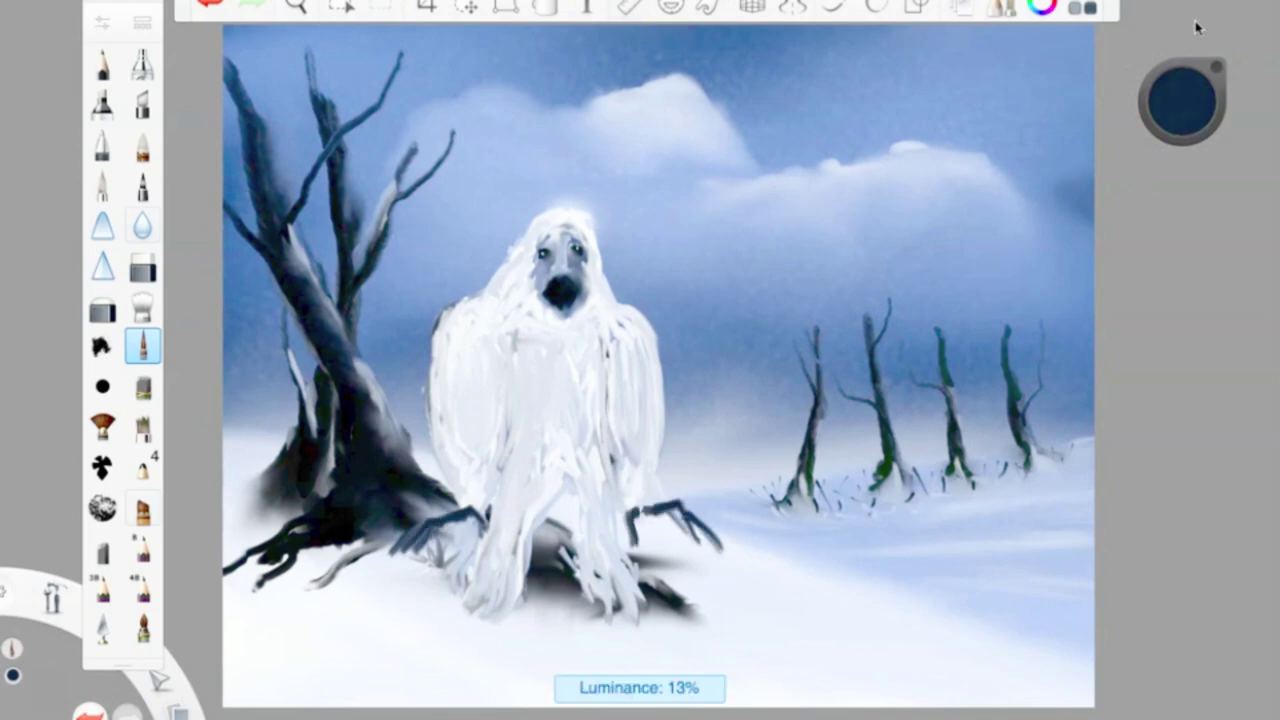
{"action": "left_click_drag", "start_coordinate": [610, 352], "coordinate": [614, 458]}
{"action": "left_click_drag", "start_coordinate": [636, 330], "coordinate": [640, 455]}
{"action": "mouse_move", "coordinate": [455, 340]}
{"action": "left_mouse_down"}
{"action": "mouse_move", "coordinate": [456, 450]}
{"action": "mouse_move", "coordinate": [484, 458]}
{"action": "left_mouse_up"}
{"action": "left_click_drag", "start_coordinate": [460, 301], "coordinate": [448, 360]}
{"action": "left_click_drag", "start_coordinate": [630, 310], "coordinate": [650, 382]}
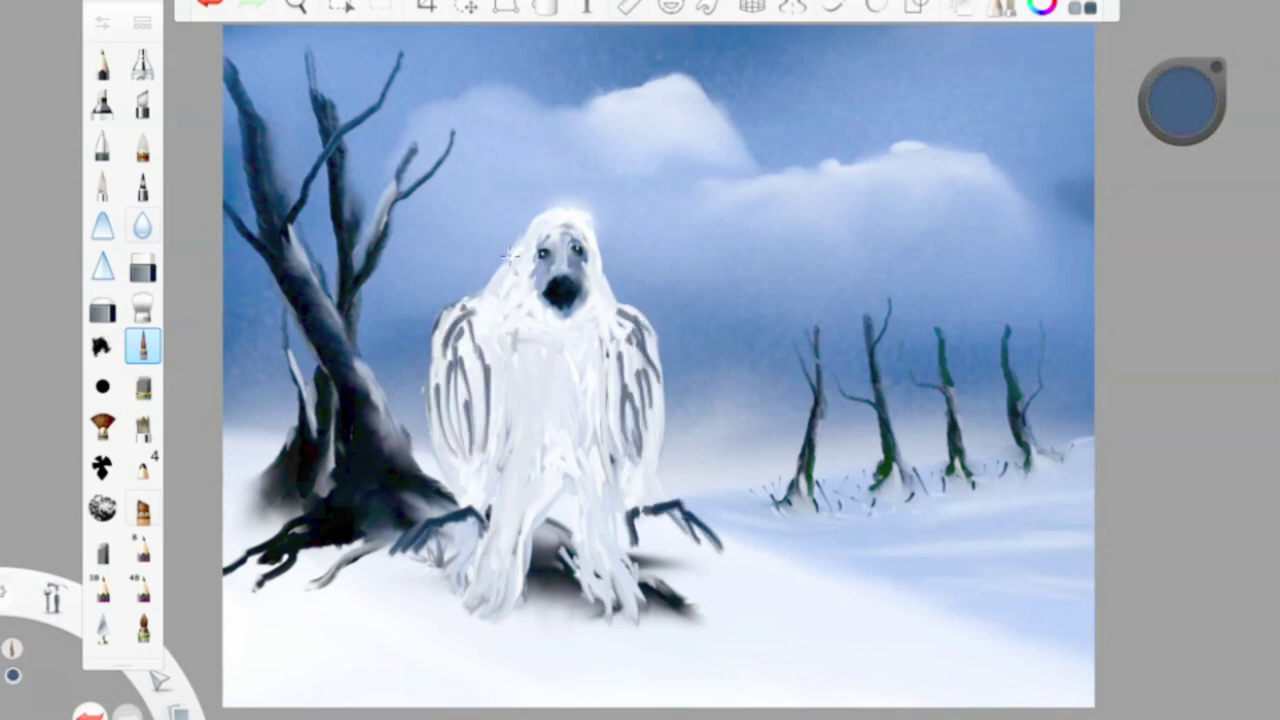
- Cover the grey-blue streaks on both arms and shoulders with long white vertical fur strokes
{"action": "left_click", "coordinate": [1182, 100]}
{"action": "left_click", "coordinate": [143, 345]}
{"action": "mouse_move", "coordinate": [455, 320]}
{"action": "left_mouse_down"}
{"action": "mouse_move", "coordinate": [450, 450]}
{"action": "mouse_move", "coordinate": [475, 445]}
{"action": "left_mouse_up"}
{"action": "left_click_drag", "start_coordinate": [635, 310], "coordinate": [640, 385]}
{"action": "left_click_drag", "start_coordinate": [460, 305], "coordinate": [465, 460]}
{"action": "left_click_drag", "start_coordinate": [630, 330], "coordinate": [628, 460]}
{"action": "left_click_drag", "start_coordinate": [1175, 88], "coordinate": [1179, 76]}
{"action": "left_click_drag", "start_coordinate": [628, 345], "coordinate": [614, 465]}
- Paint dark blue shadows on the snow beneath both feet and smudge them outward
{"action": "left_click", "coordinate": [1182, 100]}
{"action": "left_click_drag", "start_coordinate": [1179, 76], "coordinate": [1179, 121]}
{"action": "left_click", "coordinate": [143, 345]}
{"action": "left_click_drag", "start_coordinate": [400, 617], "coordinate": [490, 612]}
{"action": "left_click_drag", "start_coordinate": [610, 632], "coordinate": [670, 594]}
{"action": "left_click", "coordinate": [143, 305]}
{"action": "left_click", "coordinate": [363, 606]}
{"action": "left_click_drag", "start_coordinate": [400, 616], "coordinate": [500, 606]}
{"action": "left_click_drag", "start_coordinate": [595, 592], "coordinate": [680, 622]}
{"action": "left_click_drag", "start_coordinate": [600, 630], "coordinate": [705, 622]}
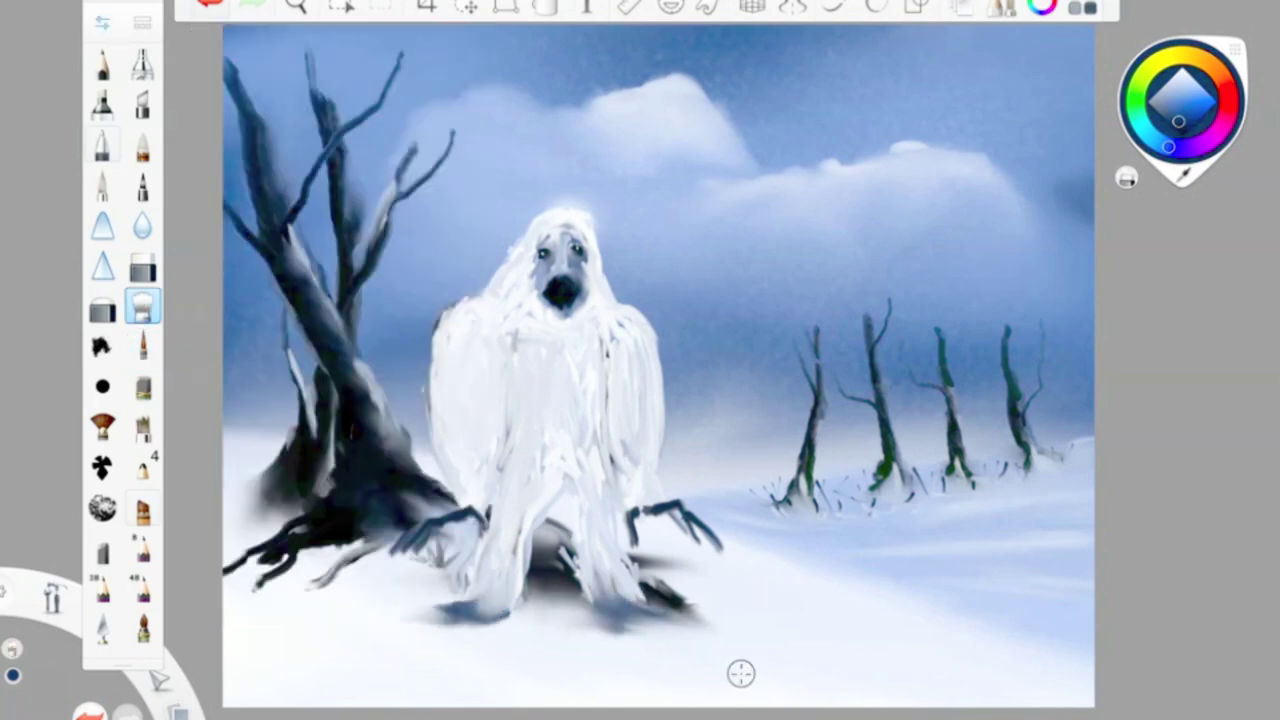
- Paint grey-blue over the lower face around the mouth and add white pointed teeth inside it
{"action": "left_click", "coordinate": [563, 290], "text": "alt"}
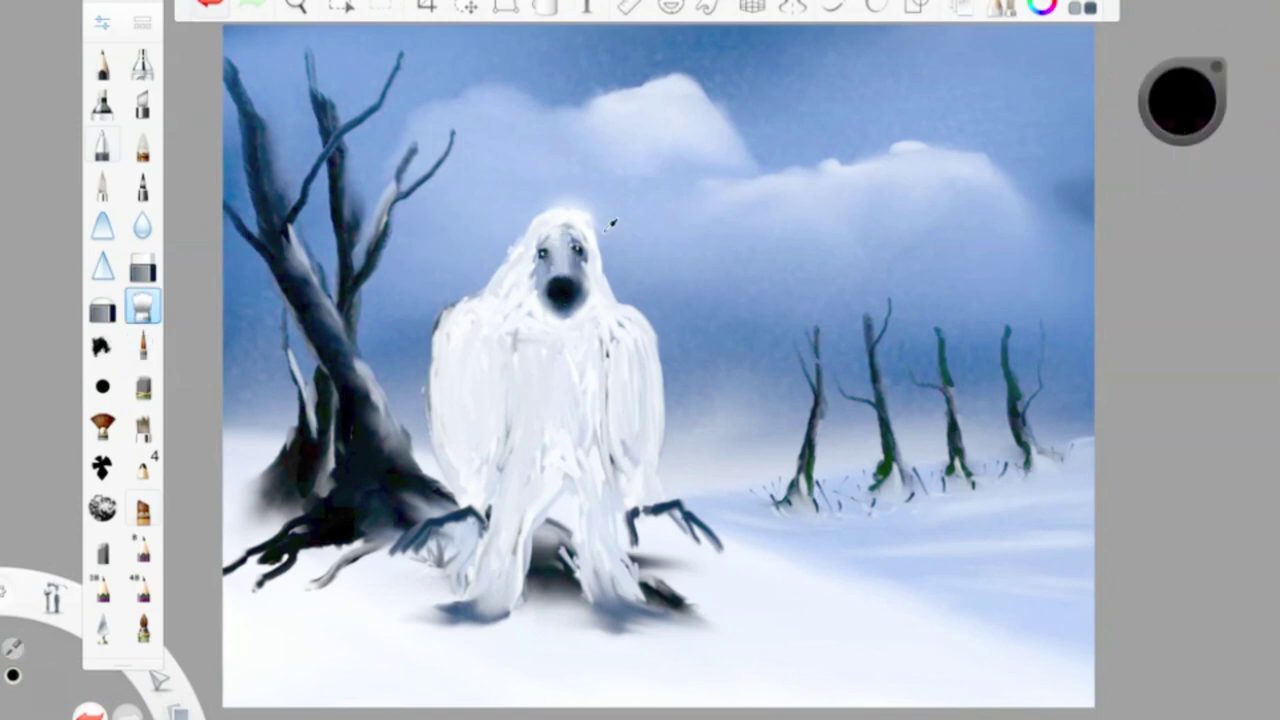
{"action": "left_click_drag", "start_coordinate": [1182, 100], "coordinate": [1177, 157]}
{"action": "left_click", "coordinate": [143, 345]}
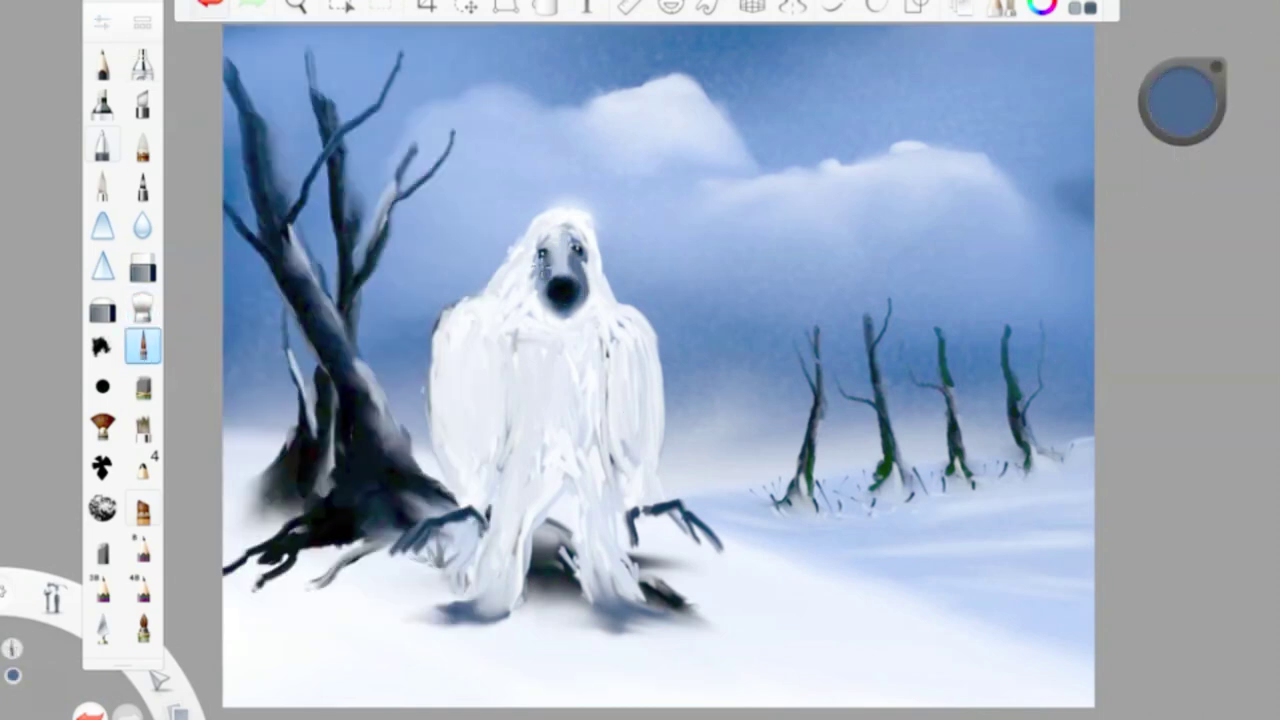
{"action": "mouse_move", "coordinate": [563, 255]}
{"action": "left_mouse_down"}
{"action": "mouse_move", "coordinate": [545, 235]}
{"action": "mouse_move", "coordinate": [565, 248]}
{"action": "left_mouse_up"}
{"action": "left_click_drag", "start_coordinate": [1182, 100], "coordinate": [1182, 140]}
{"action": "left_click", "coordinate": [143, 345]}
{"action": "mouse_move", "coordinate": [552, 280]}
{"action": "left_mouse_down"}
{"action": "mouse_move", "coordinate": [572, 302]}
{"action": "mouse_move", "coordinate": [564, 312]}
{"action": "left_mouse_up"}
{"action": "left_click", "coordinate": [90, 714]}
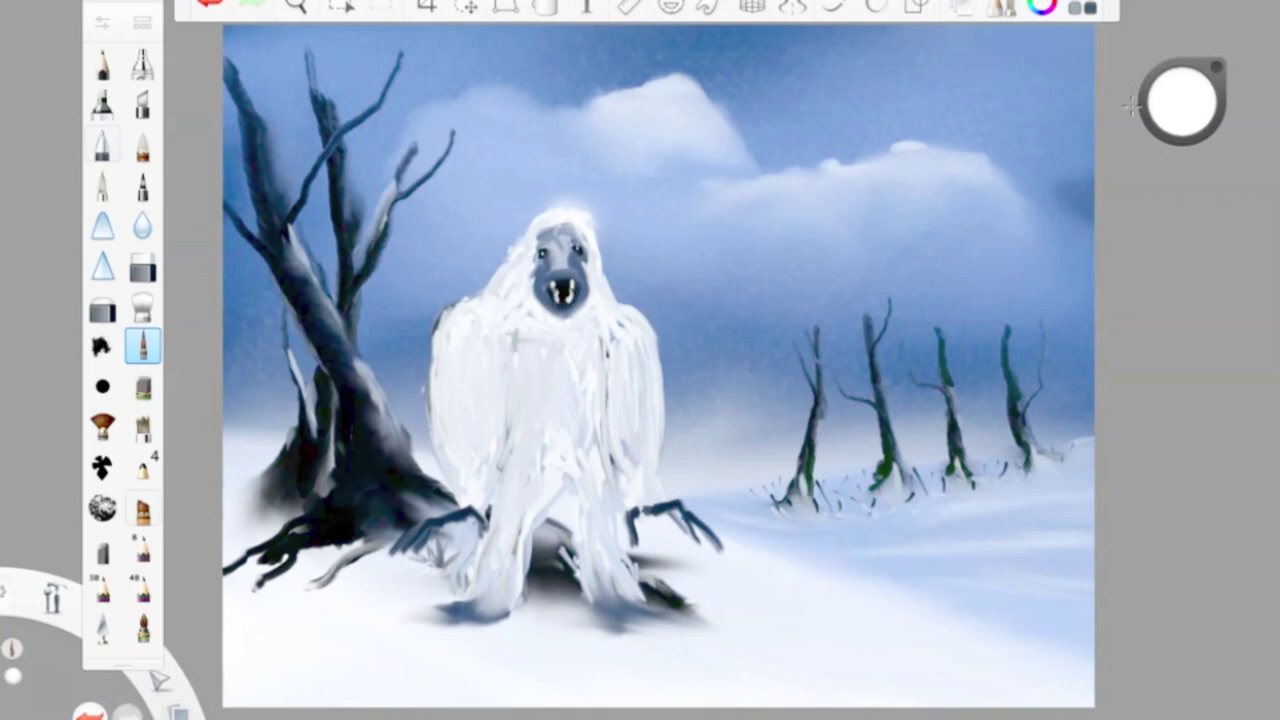
- Add thin black hooked tips to the claws on both hands and darken the brow line and mouth
{"action": "left_click", "coordinate": [1182, 100]}
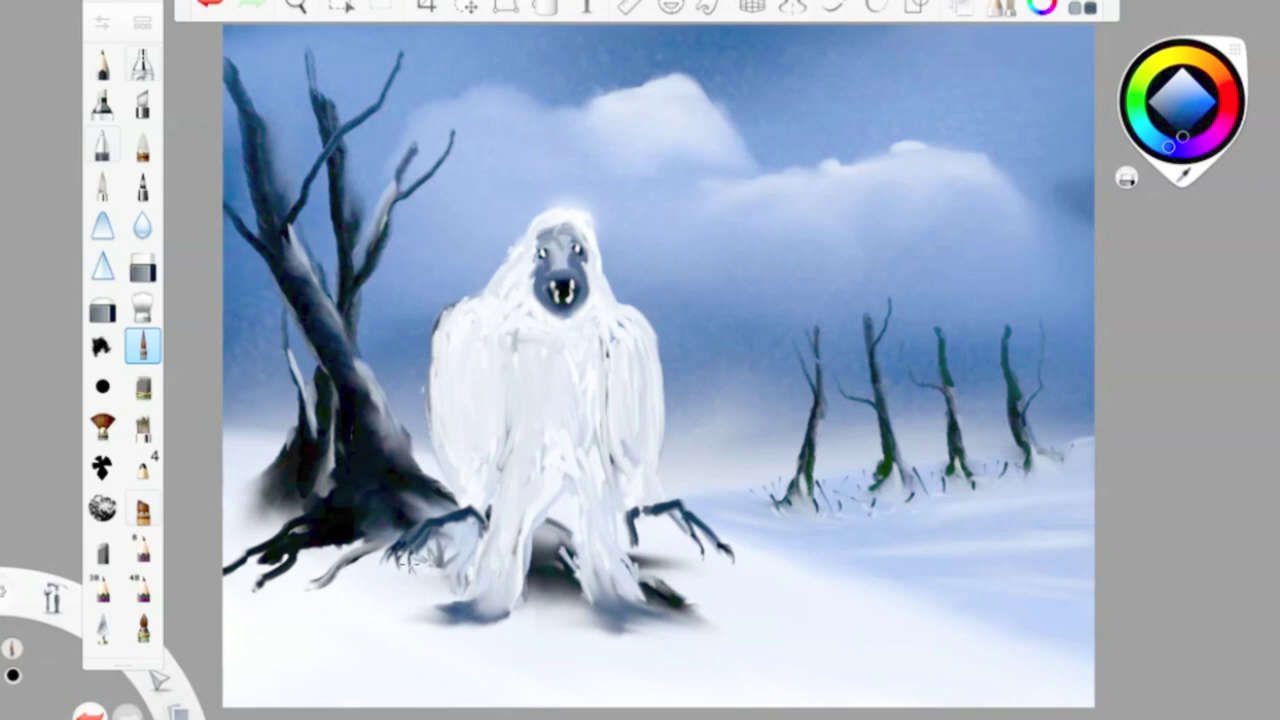
{"action": "left_click", "coordinate": [143, 345]}
{"action": "left_click_drag", "start_coordinate": [564, 272], "coordinate": [568, 290]}
{"action": "left_click", "coordinate": [578, 228], "text": "alt"}
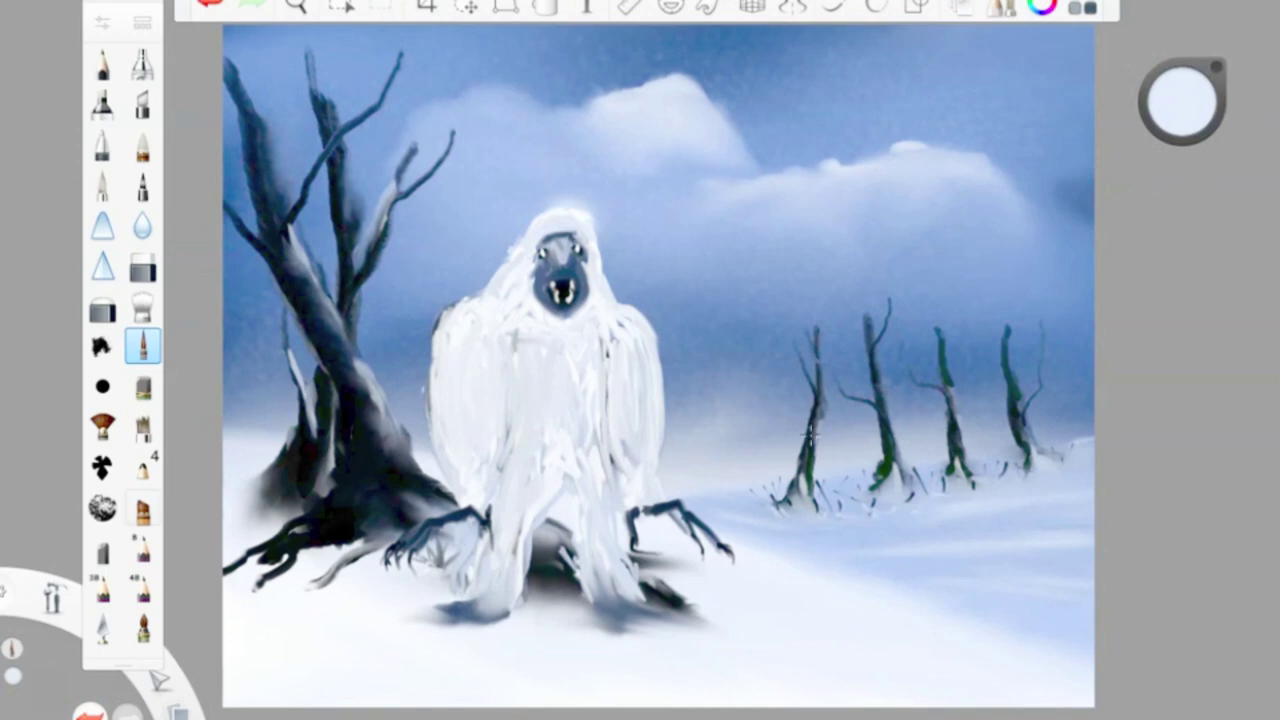
- Paint black ground shadows beneath both feet and smudge their edges into the snow
{"action": "left_click", "coordinate": [615, 615], "text": "alt"}
{"action": "mouse_move", "coordinate": [588, 597]}
{"action": "left_mouse_down"}
{"action": "mouse_move", "coordinate": [660, 615]}
{"action": "mouse_move", "coordinate": [615, 605]}
{"action": "left_mouse_up"}
{"action": "mouse_move", "coordinate": [418, 612]}
{"action": "left_mouse_down"}
{"action": "mouse_move", "coordinate": [488, 610]}
{"action": "mouse_move", "coordinate": [465, 620]}
{"action": "left_mouse_up"}
{"action": "key", "text": "b"}
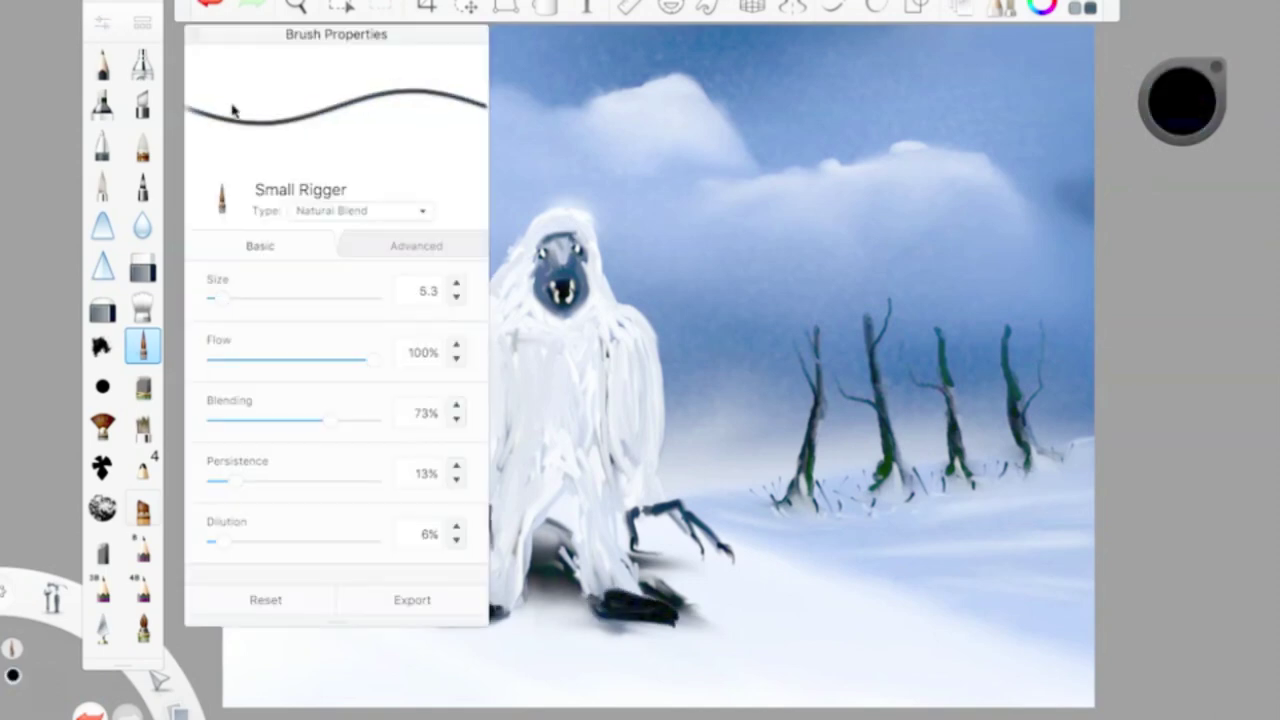
{"action": "left_click", "coordinate": [142, 306]}
{"action": "mouse_move", "coordinate": [430, 622]}
{"action": "left_mouse_down"}
{"action": "mouse_move", "coordinate": [495, 626]}
{"action": "mouse_move", "coordinate": [390, 628]}
{"action": "left_mouse_up"}
{"action": "mouse_move", "coordinate": [705, 618]}
{"action": "left_mouse_down"}
{"action": "mouse_move", "coordinate": [595, 618]}
{"action": "mouse_move", "coordinate": [625, 643]}
{"action": "mouse_move", "coordinate": [650, 625]}
{"action": "mouse_move", "coordinate": [630, 610]}
{"action": "left_mouse_up"}
- Paint pale blue fur strokes down the tree-side arm and chest with the Small Rigger at size 10.4
{"action": "left_click", "coordinate": [970, 117], "text": "alt"}
{"action": "left_click", "coordinate": [142, 346]}
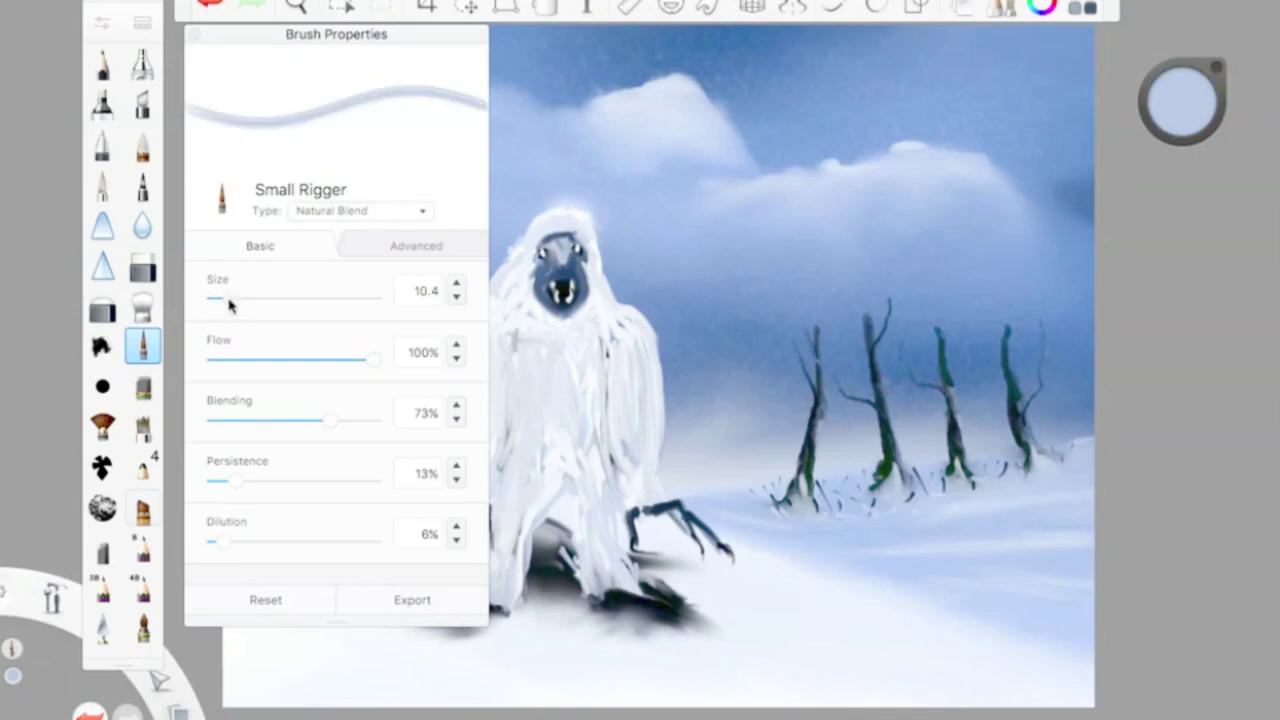
{"action": "left_click_drag", "start_coordinate": [455, 356], "coordinate": [445, 450]}
{"action": "left_click_drag", "start_coordinate": [492, 332], "coordinate": [500, 428]}
{"action": "left_click", "coordinate": [142, 306]}
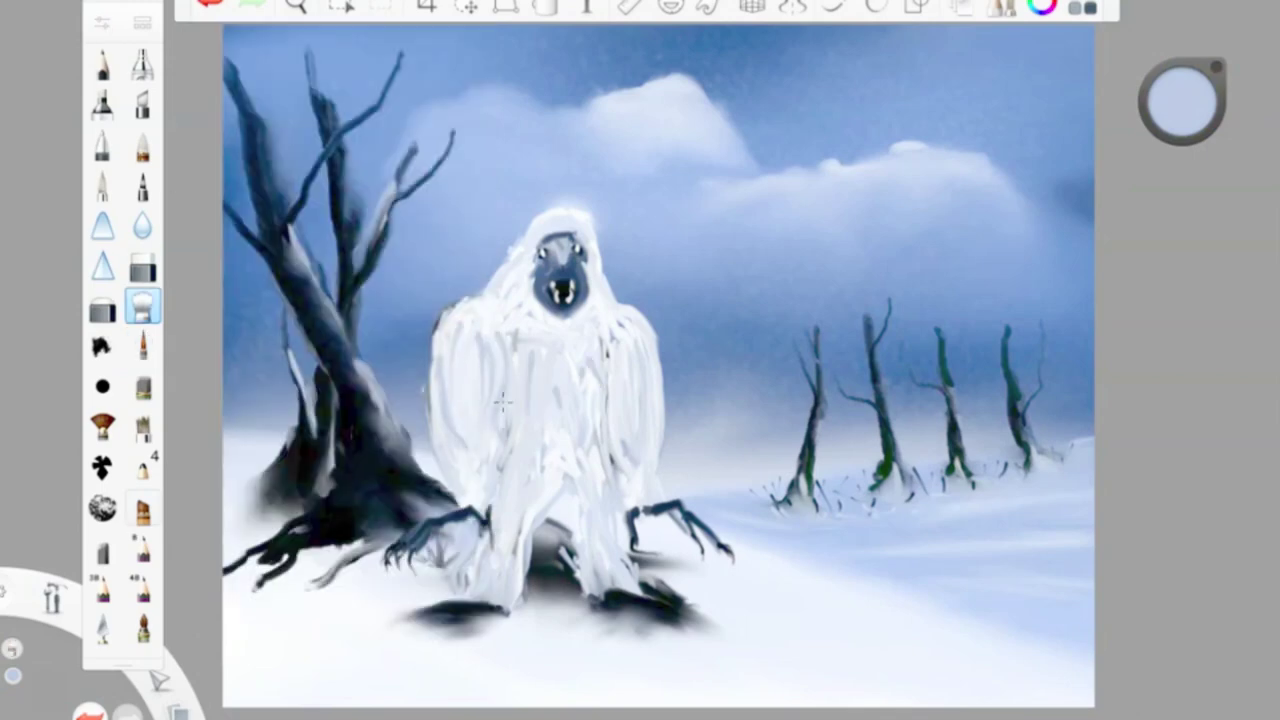
- Add thin dark blue shadow streaks through the fur on the lower torso and both legs
{"action": "left_click", "coordinate": [1182, 100]}
{"action": "left_click", "coordinate": [142, 346]}
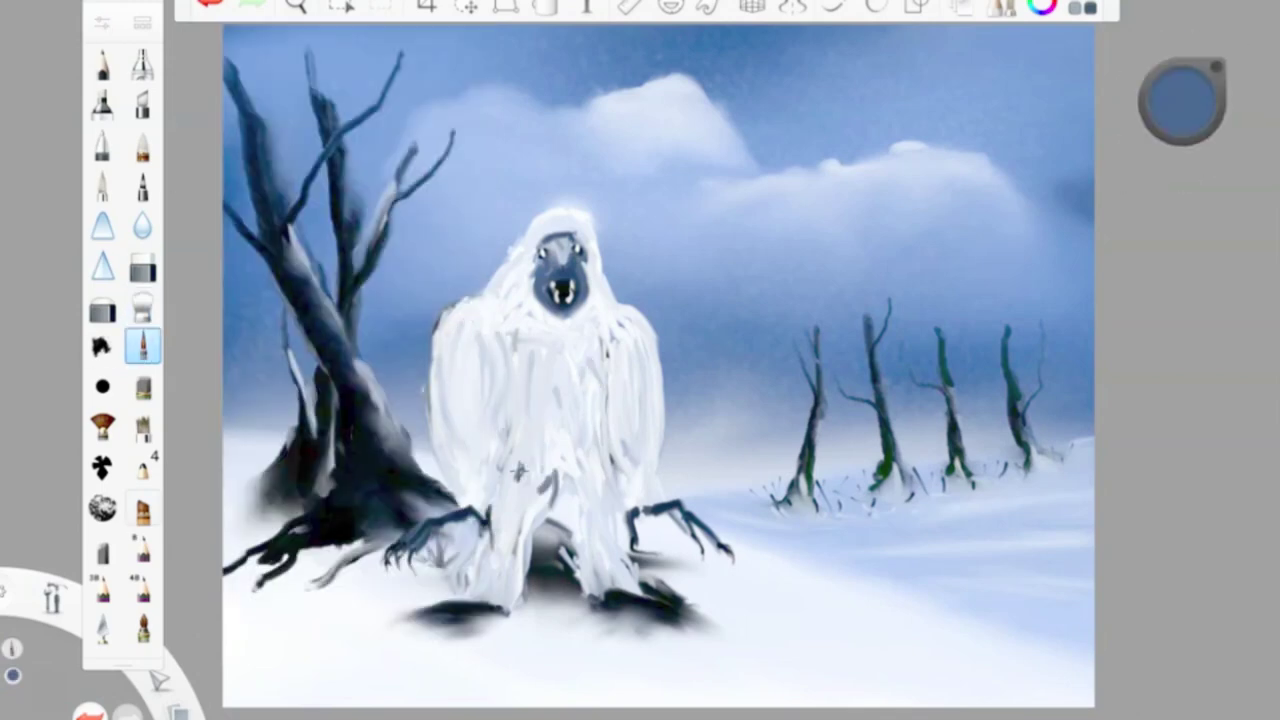
{"action": "left_click_drag", "start_coordinate": [516, 520], "coordinate": [500, 576]}
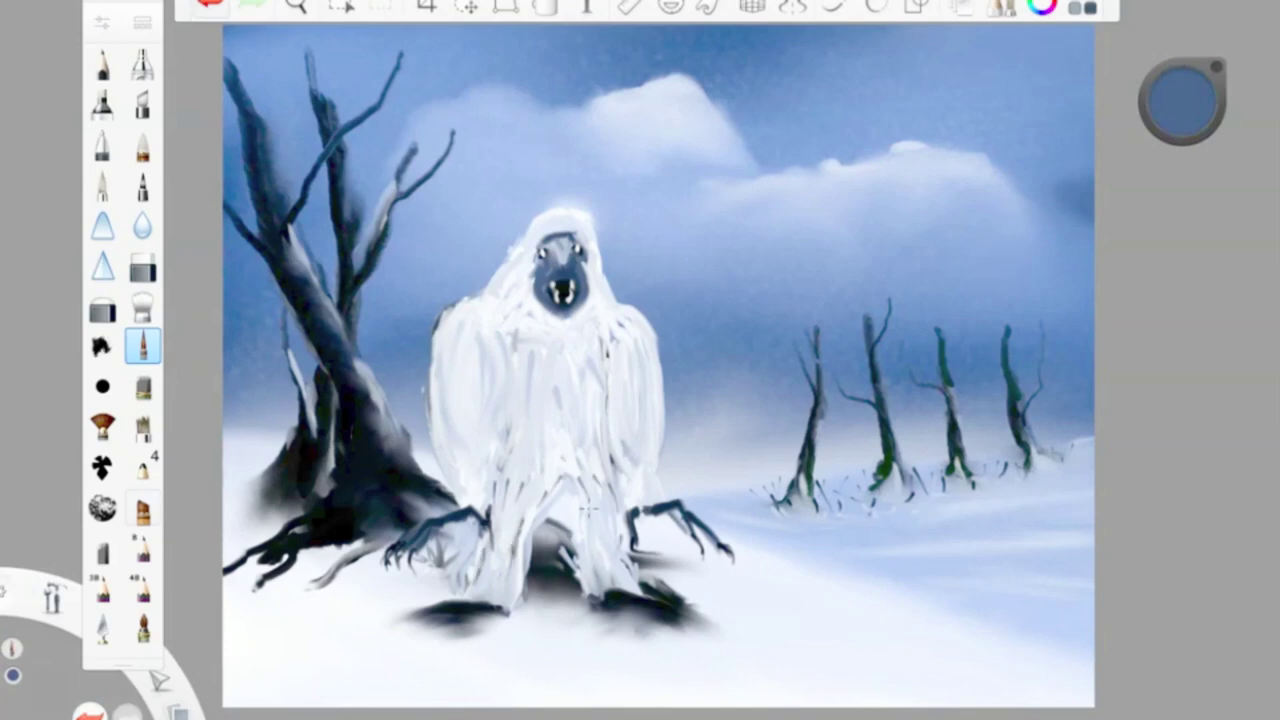
{"action": "left_click", "coordinate": [712, 305], "text": "alt"}
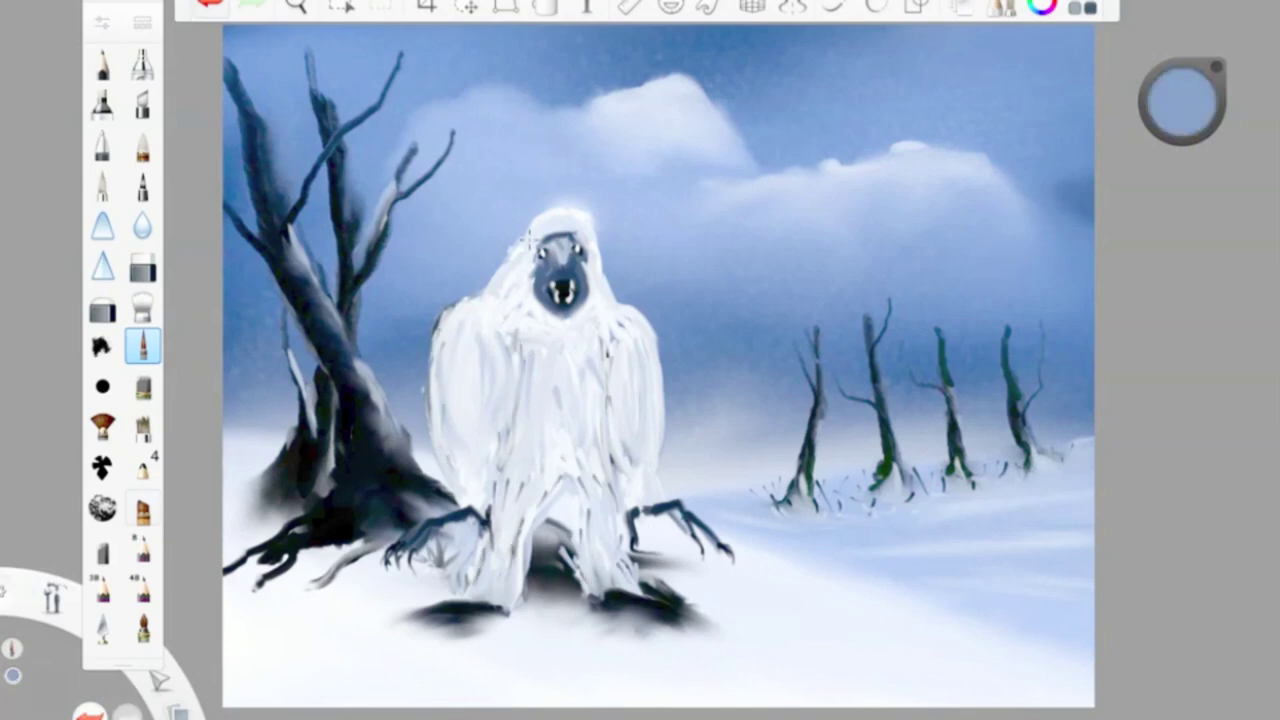
{"action": "left_click", "coordinate": [142, 306]}
- Smudge away the teeth and repaint the open mouth as a solid black oval
{"action": "left_click", "coordinate": [1182, 100]}
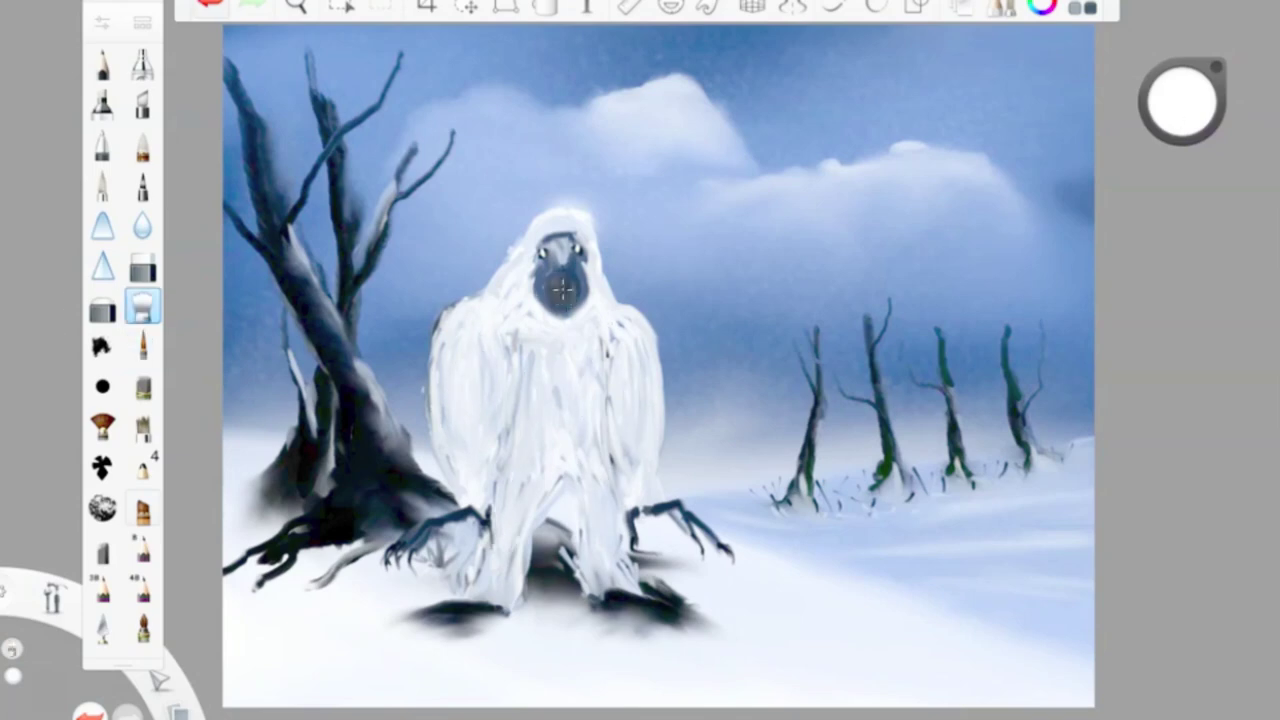
{"action": "left_click_drag", "start_coordinate": [1182, 100], "coordinate": [1182, 165]}
{"action": "double_click", "coordinate": [142, 345]}
{"action": "left_click", "coordinate": [195, 35]}
{"action": "left_click_drag", "start_coordinate": [556, 278], "coordinate": [564, 296]}
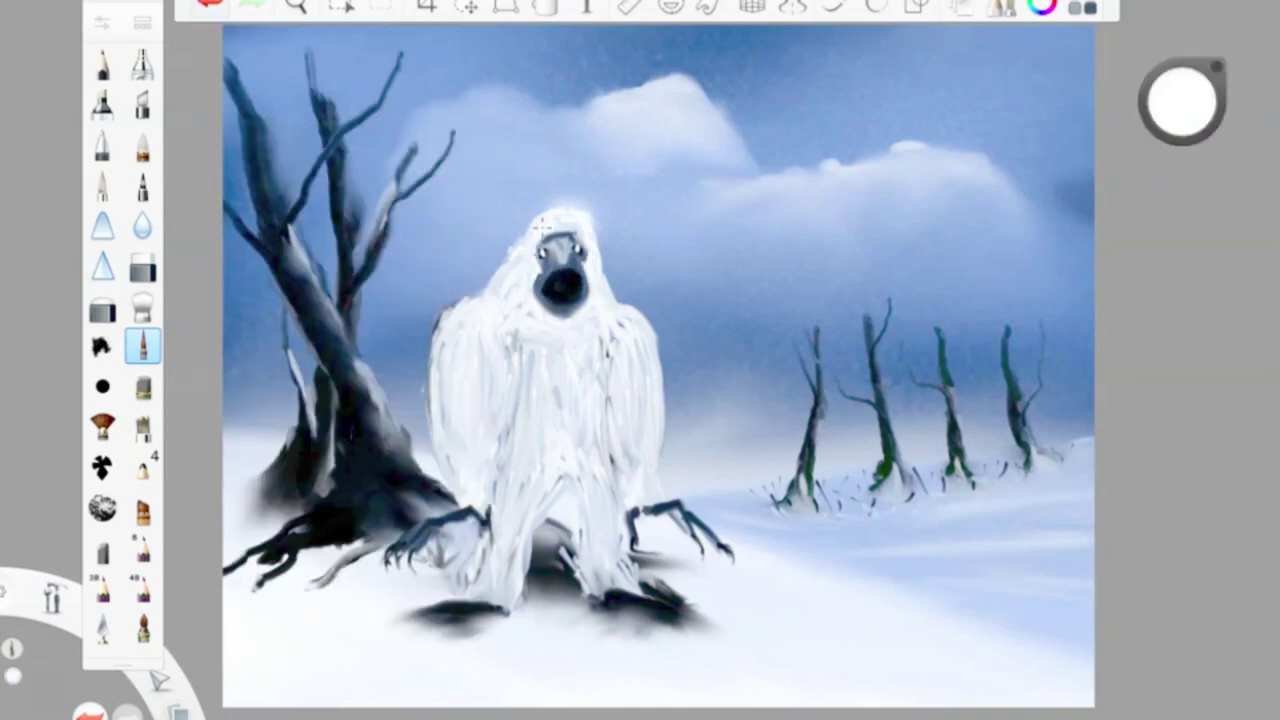
- Add pale fur strokes along the outer arms, undo the last two strokes, and brush white fur over the torso
{"action": "left_click_drag", "start_coordinate": [1182, 100], "coordinate": [1160, 118]}
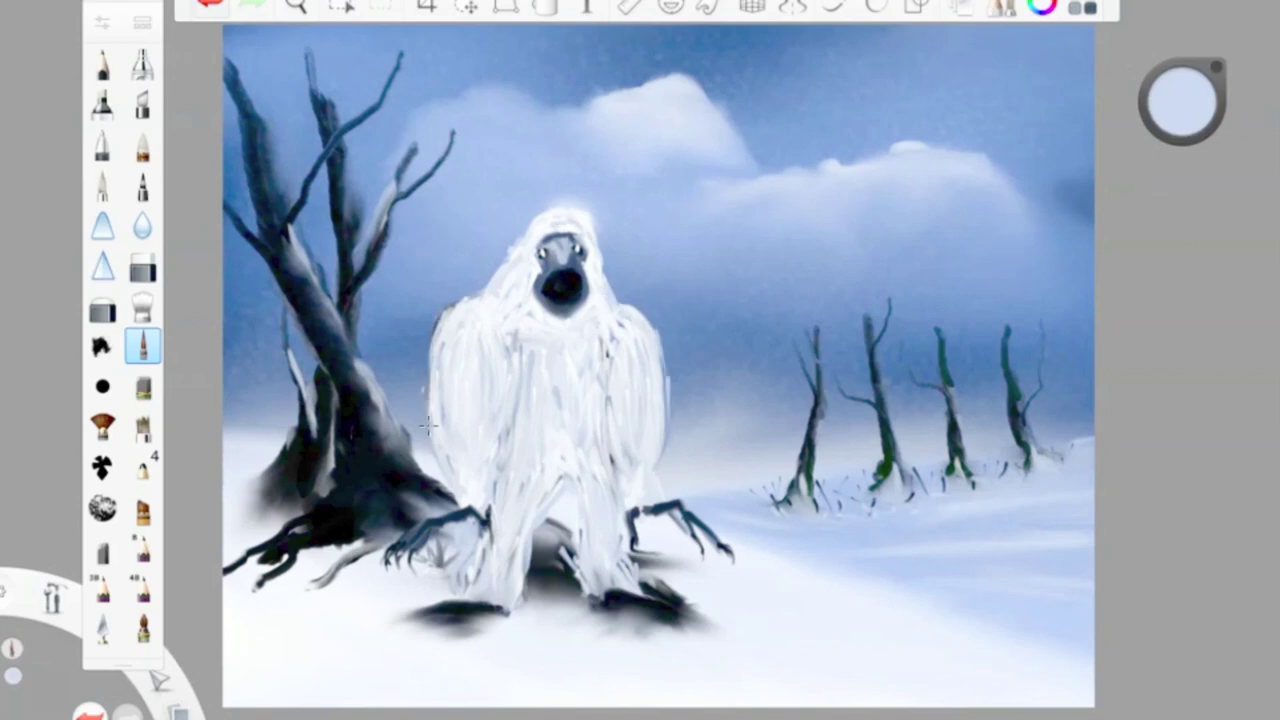
{"action": "left_click", "coordinate": [1182, 100]}
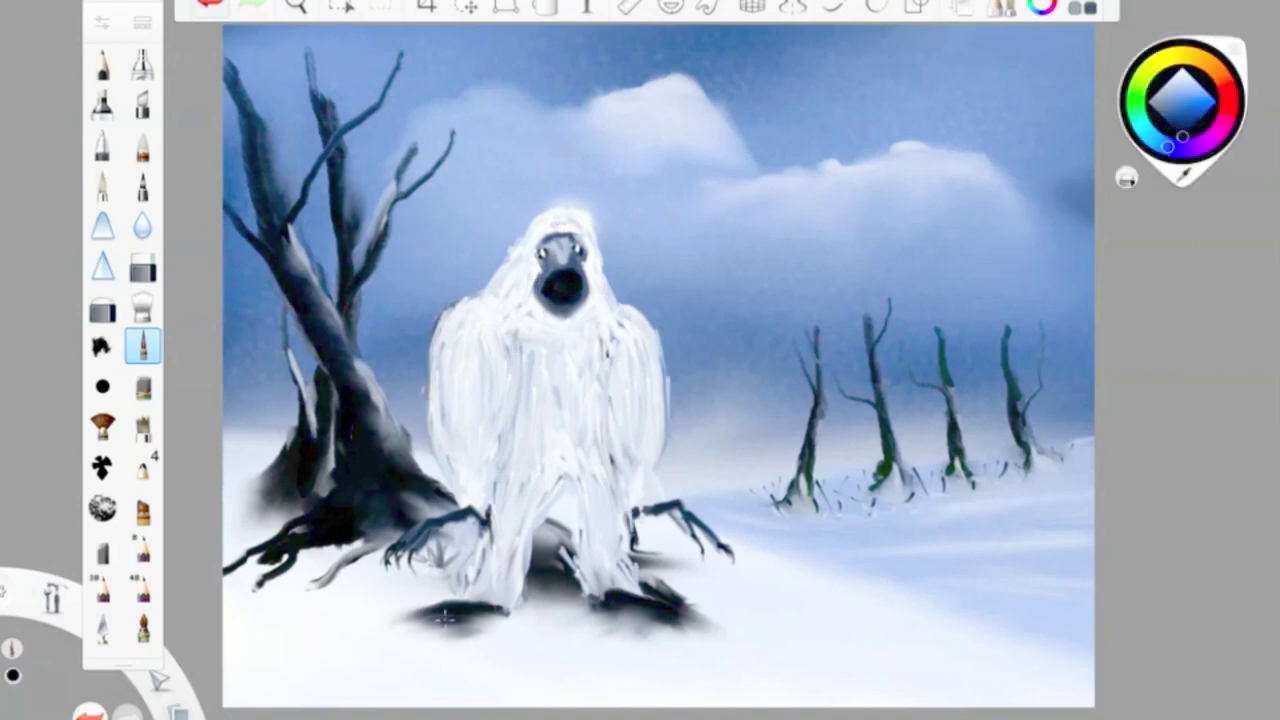
{"action": "key", "text": "ctrl+z"}
{"action": "key", "text": "ctrl+z"}
{"action": "left_click", "coordinate": [1185, 66]}
{"action": "left_click", "coordinate": [563, 428]}
{"action": "left_click_drag", "start_coordinate": [492, 356], "coordinate": [484, 404]}
- Paint pale grey around the muzzle, light fangs in the mouth corners, and black accents around the eyes
{"action": "left_click_drag", "start_coordinate": [1182, 100], "coordinate": [1182, 118]}
{"action": "mouse_move", "coordinate": [545, 262]}
{"action": "left_mouse_down"}
{"action": "mouse_move", "coordinate": [545, 298]}
{"action": "mouse_move", "coordinate": [580, 318]}
{"action": "left_mouse_up"}
{"action": "left_click_drag", "start_coordinate": [572, 238], "coordinate": [574, 290]}
{"action": "left_click_drag", "start_coordinate": [547, 264], "coordinate": [553, 305]}
{"action": "left_click_drag", "start_coordinate": [1179, 96], "coordinate": [1172, 96]}
{"action": "mouse_move", "coordinate": [562, 242]}
{"action": "left_mouse_down"}
{"action": "mouse_move", "coordinate": [564, 282]}
{"action": "mouse_move", "coordinate": [564, 262]}
{"action": "left_mouse_up"}
{"action": "left_click_drag", "start_coordinate": [1177, 135], "coordinate": [1177, 150]}
{"action": "left_click_drag", "start_coordinate": [538, 254], "coordinate": [542, 258]}
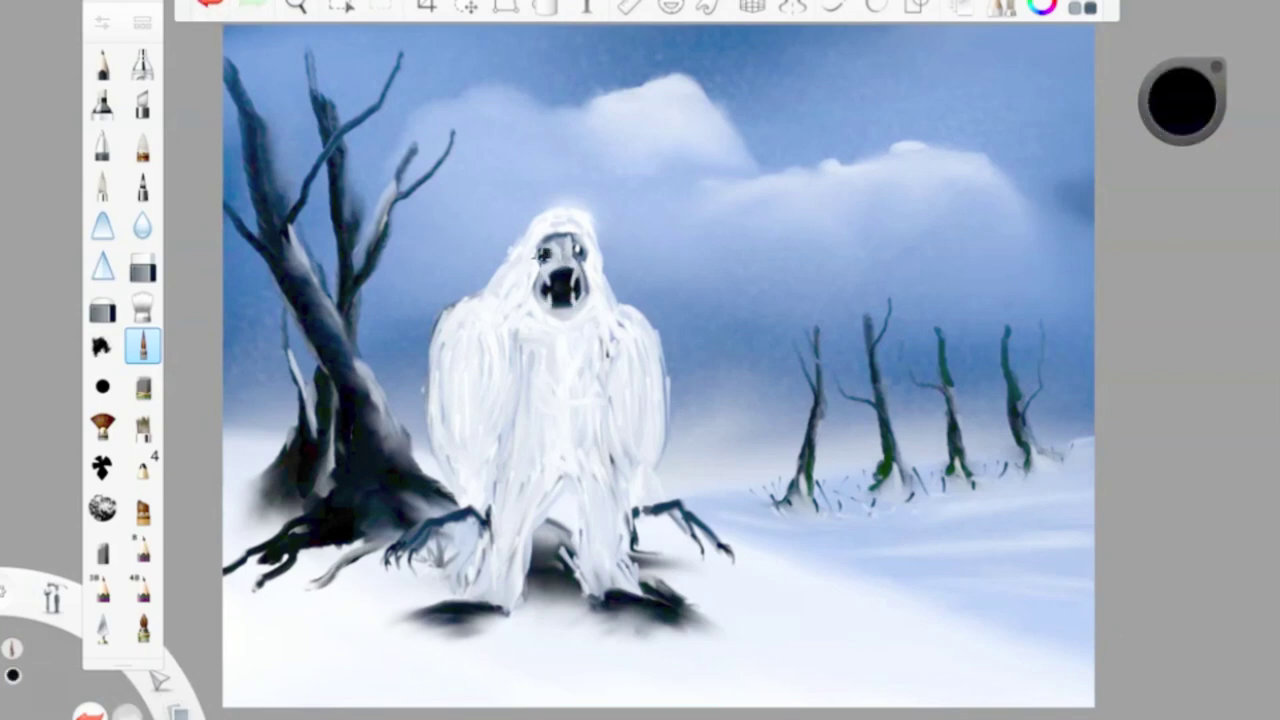
- Smudge the eye sockets, paint glowing red eyes, and refine the fangs and dark outline of the face
{"action": "double_click", "coordinate": [143, 305]}
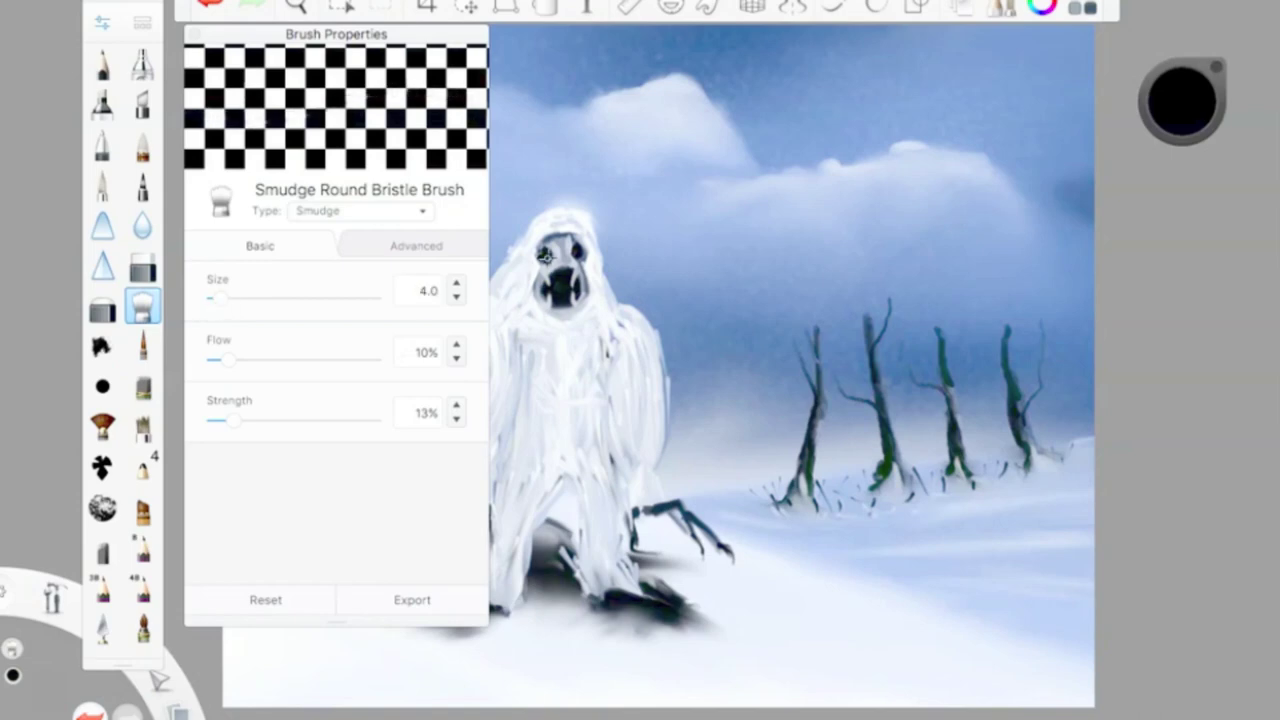
{"action": "left_click_drag", "start_coordinate": [1180, 140], "coordinate": [1180, 70]}
{"action": "double_click", "coordinate": [143, 345]}
{"action": "left_click", "coordinate": [143, 345]}
{"action": "left_click_drag", "start_coordinate": [1182, 100], "coordinate": [1186, 260]}
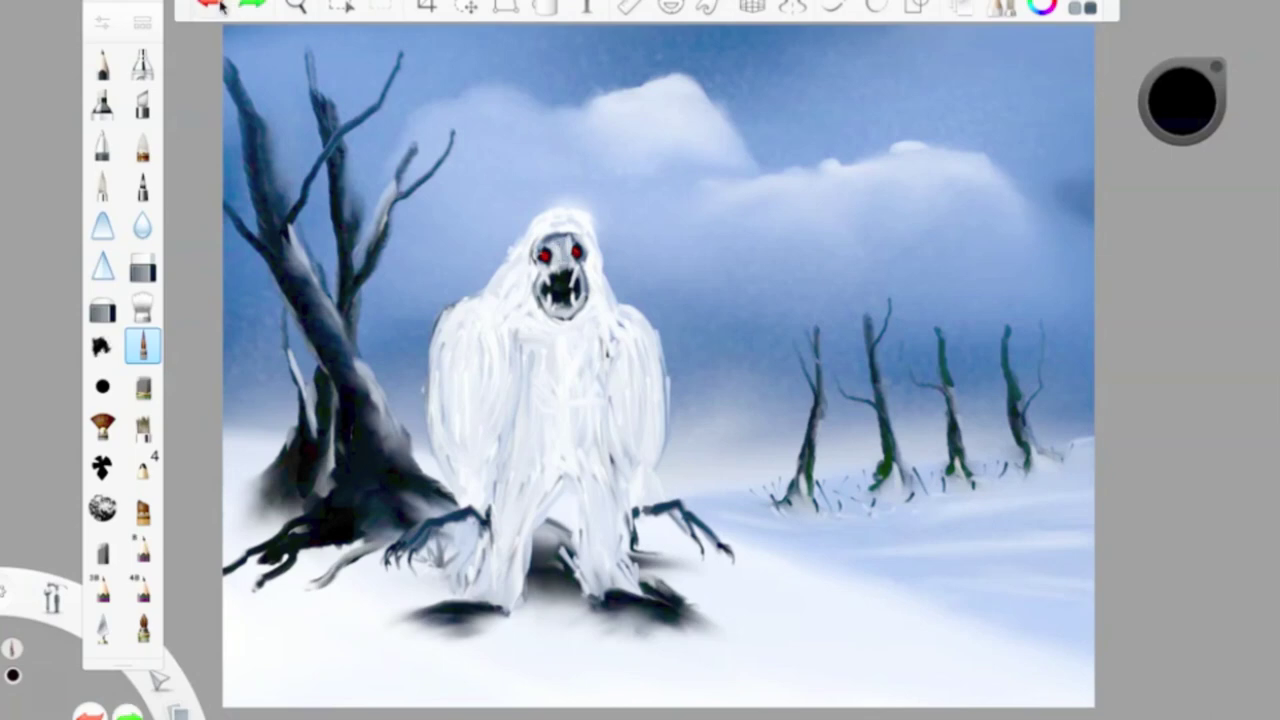
- Outline both sides of the torso, the inner leg and the tree-side arm in black, undoing the last two strokes
{"action": "key", "text": "ctrl+b"}
{"action": "mouse_move", "coordinate": [508, 332]}
{"action": "left_mouse_down"}
{"action": "mouse_move", "coordinate": [522, 432]}
{"action": "mouse_move", "coordinate": [498, 488]}
{"action": "left_mouse_up"}
{"action": "left_click_drag", "start_coordinate": [606, 328], "coordinate": [598, 500]}
{"action": "left_click_drag", "start_coordinate": [570, 450], "coordinate": [540, 538]}
{"action": "mouse_move", "coordinate": [452, 302]}
{"action": "left_mouse_down"}
{"action": "mouse_move", "coordinate": [436, 388]}
{"action": "mouse_move", "coordinate": [455, 495]}
{"action": "mouse_move", "coordinate": [440, 416]}
{"action": "mouse_move", "coordinate": [424, 405]}
{"action": "mouse_move", "coordinate": [445, 488]}
{"action": "left_mouse_up"}
{"action": "key", "text": "ctrl+z"}
{"action": "key", "text": "ctrl+z"}
- Outline the arm farther from the tree and both legs in black, and soften the line beside the chest
{"action": "left_click_drag", "start_coordinate": [630, 305], "coordinate": [662, 470]}
{"action": "mouse_move", "coordinate": [635, 462]}
{"action": "left_mouse_down"}
{"action": "mouse_move", "coordinate": [615, 518]}
{"action": "mouse_move", "coordinate": [630, 592]}
{"action": "left_mouse_up"}
{"action": "left_click_drag", "start_coordinate": [585, 536], "coordinate": [572, 585]}
{"action": "left_click_drag", "start_coordinate": [530, 530], "coordinate": [510, 605]}
{"action": "key", "text": "b"}
{"action": "left_click", "coordinate": [100, 65]}
{"action": "left_click_drag", "start_coordinate": [606, 326], "coordinate": [614, 344]}
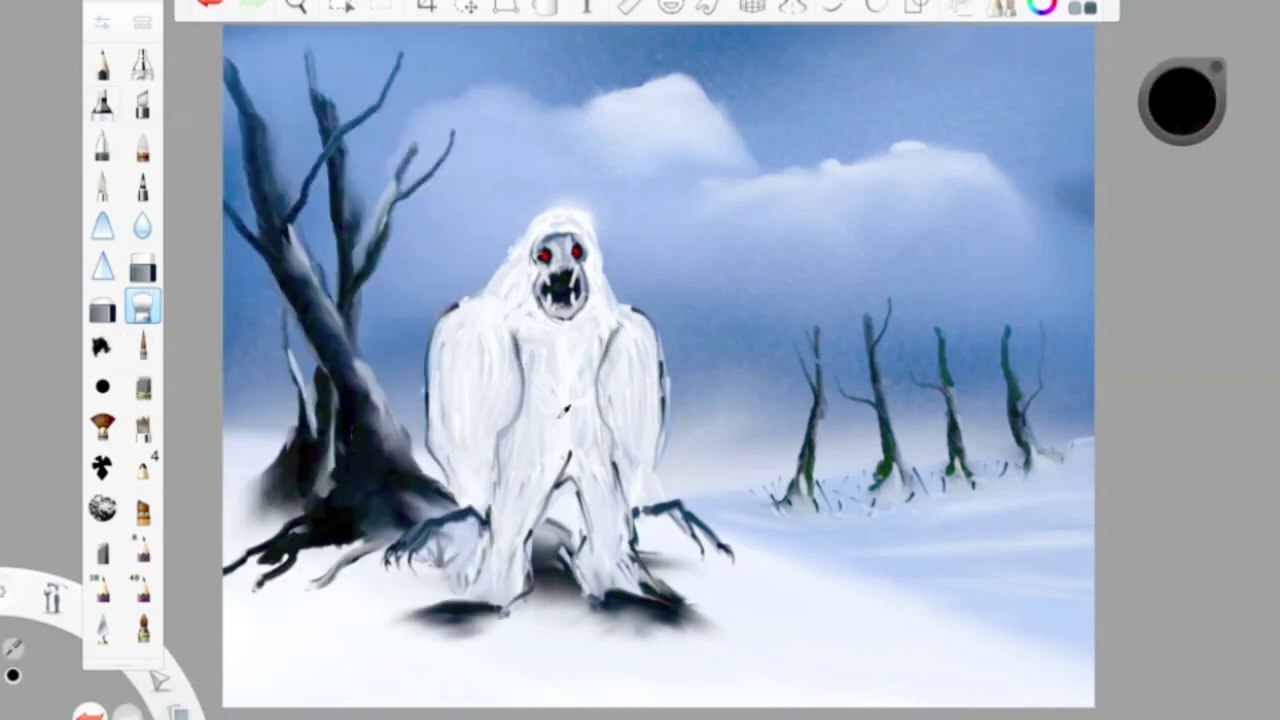
- Paint blue shadows along the inner edges of both arms and smudge them into the fur
{"action": "left_click", "coordinate": [474, 338], "text": "alt"}
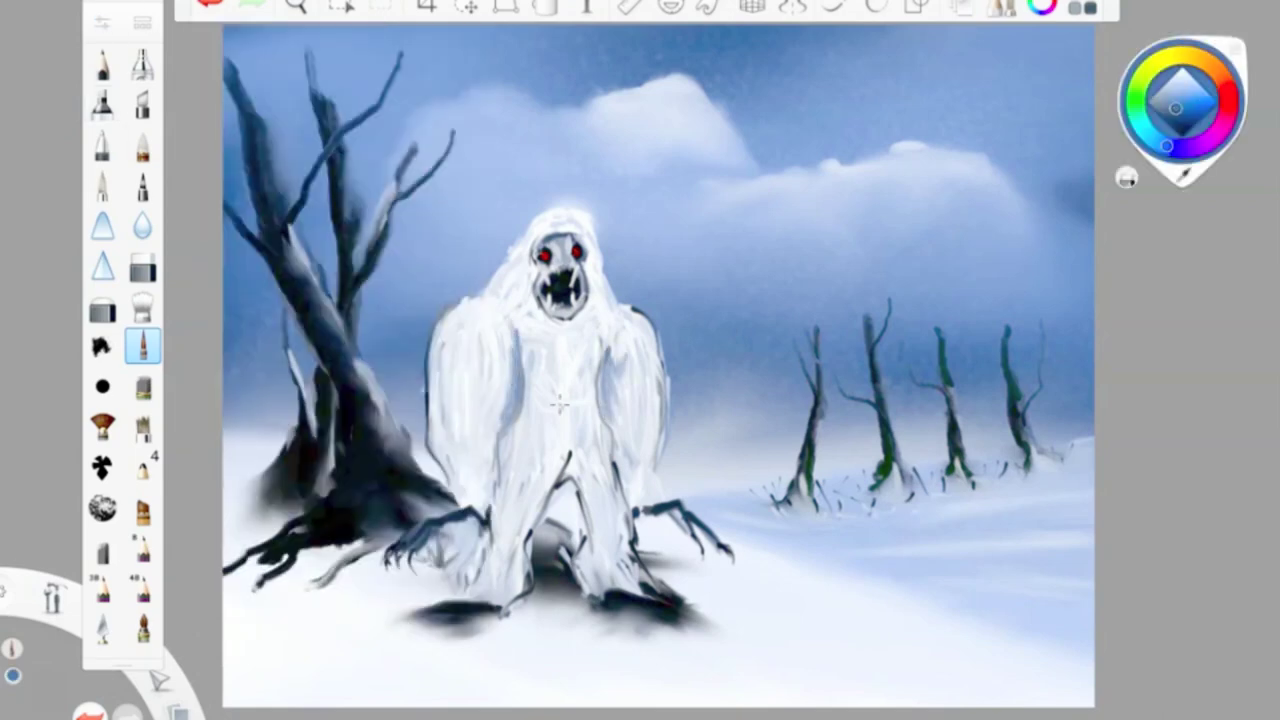
{"action": "left_click", "coordinate": [143, 305]}
{"action": "left_click", "coordinate": [143, 305]}
{"action": "left_click", "coordinate": [498, 370]}
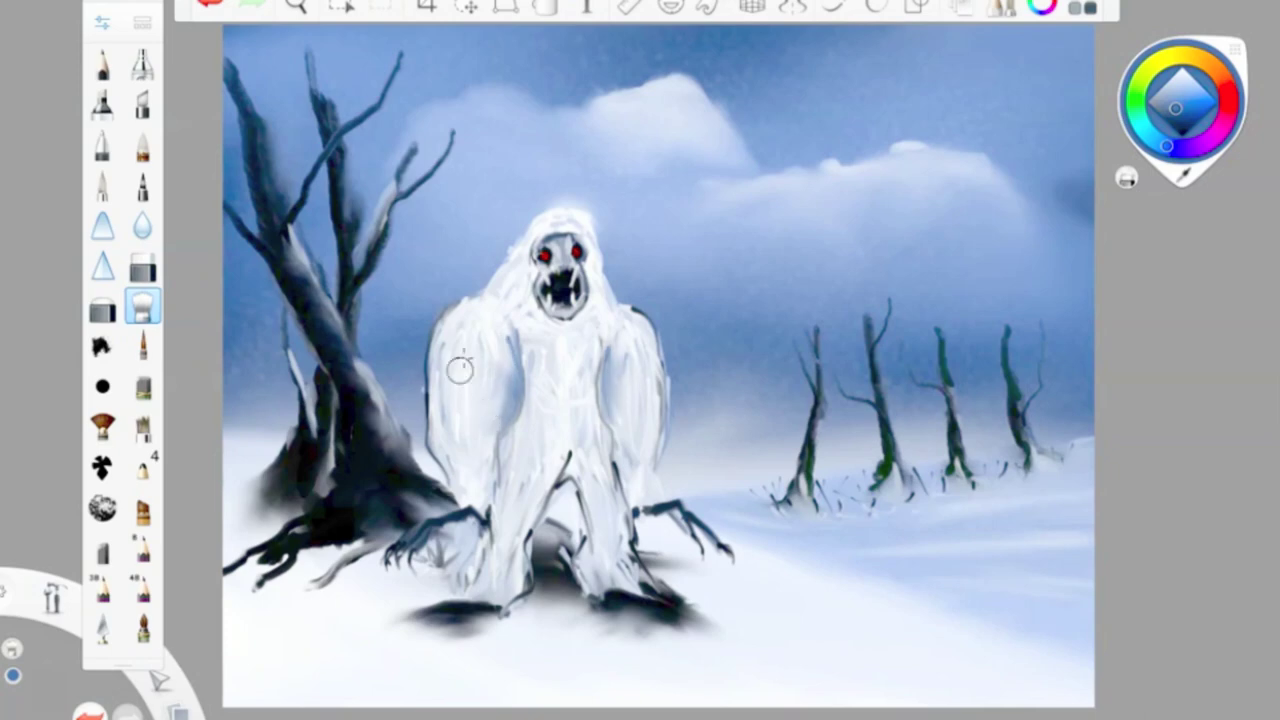
{"action": "left_click_drag", "start_coordinate": [505, 378], "coordinate": [508, 405]}
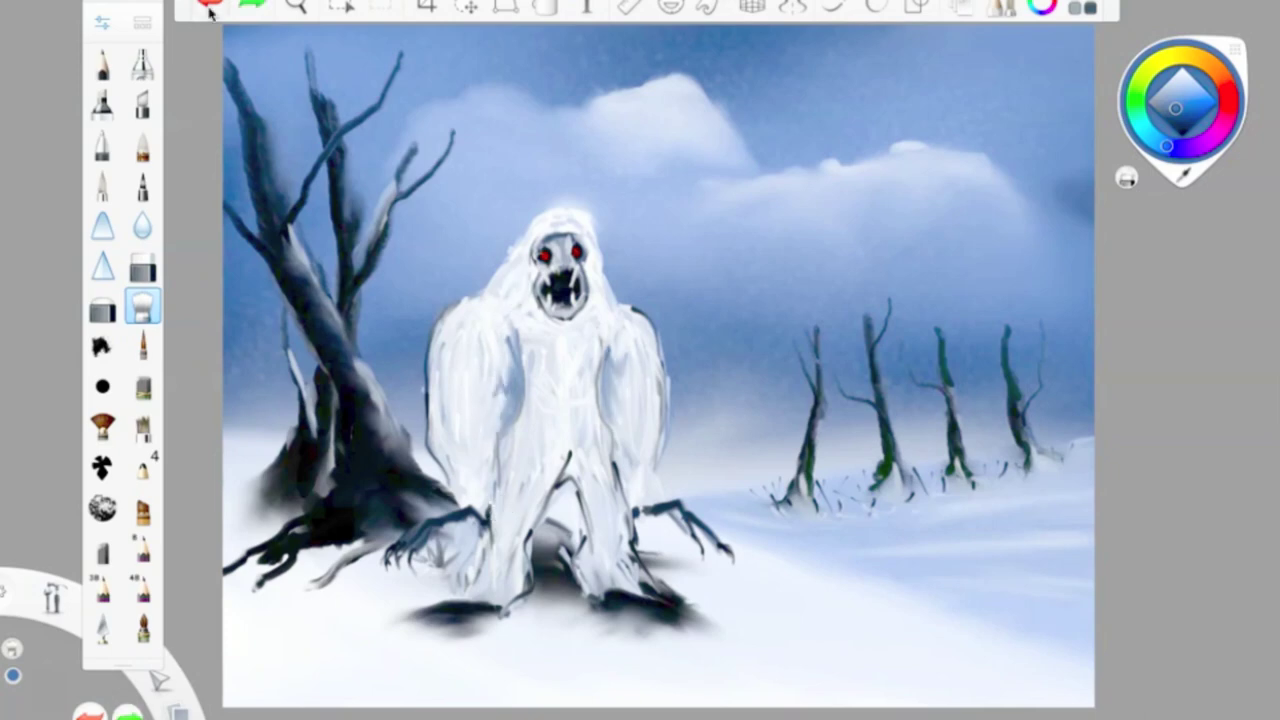
{"action": "left_click_drag", "start_coordinate": [500, 330], "coordinate": [506, 428]}
{"action": "left_click_drag", "start_coordinate": [612, 346], "coordinate": [614, 424]}
- Shade the outer edges of both arms with blue strokes and blend them to round the muscles
{"action": "left_click", "coordinate": [143, 345]}
{"action": "left_click_drag", "start_coordinate": [434, 335], "coordinate": [438, 455]}
{"action": "left_click_drag", "start_coordinate": [446, 308], "coordinate": [440, 425]}
{"action": "left_click", "coordinate": [143, 305]}
{"action": "left_click", "coordinate": [143, 345]}
{"action": "left_click_drag", "start_coordinate": [656, 360], "coordinate": [656, 440]}
{"action": "left_click", "coordinate": [143, 305]}
- Set the blue to 40% luminance and shade the inner thighs and the edge of the head fur
{"action": "left_click_drag", "start_coordinate": [1183, 100], "coordinate": [1175, 47]}
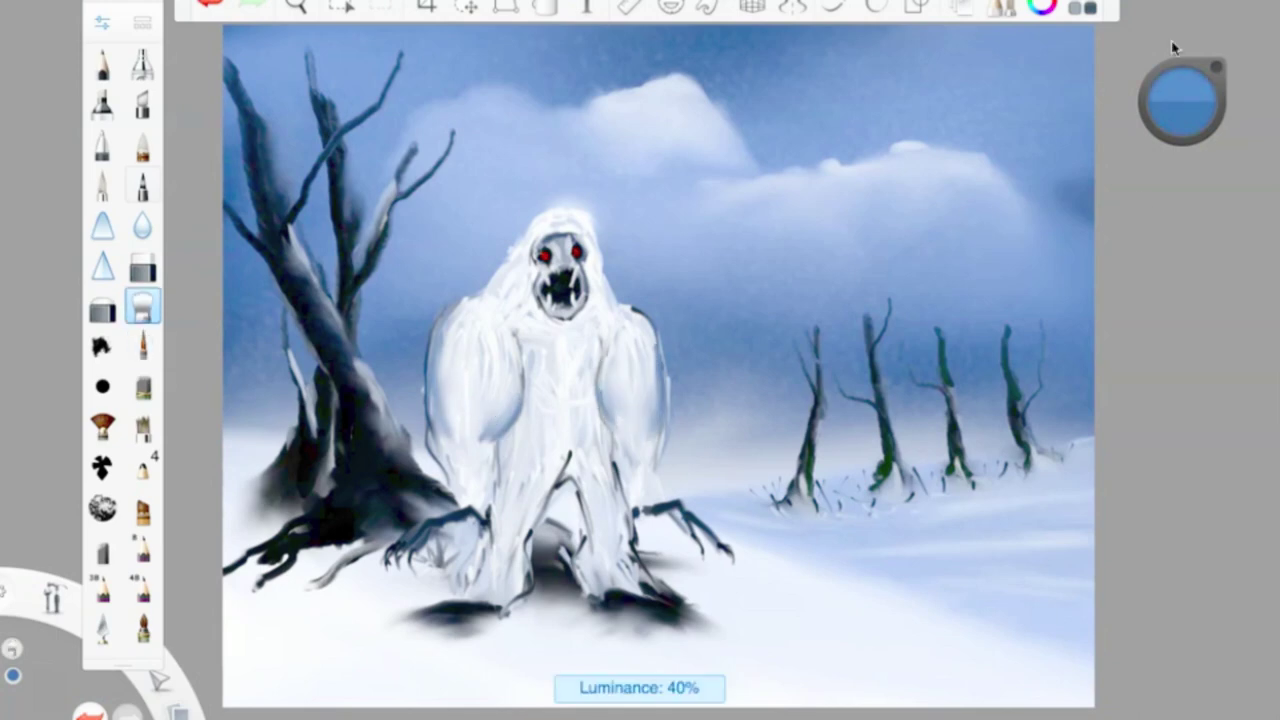
{"action": "double_click", "coordinate": [143, 345]}
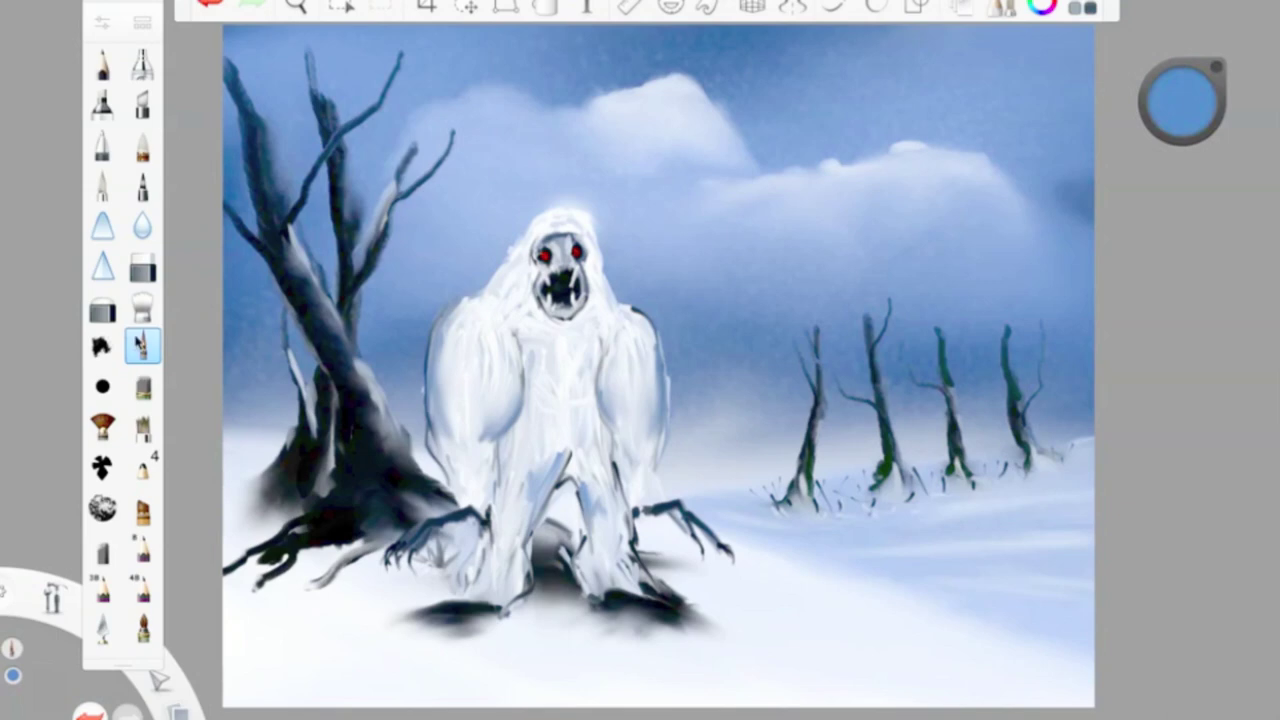
{"action": "left_click", "coordinate": [142, 305]}
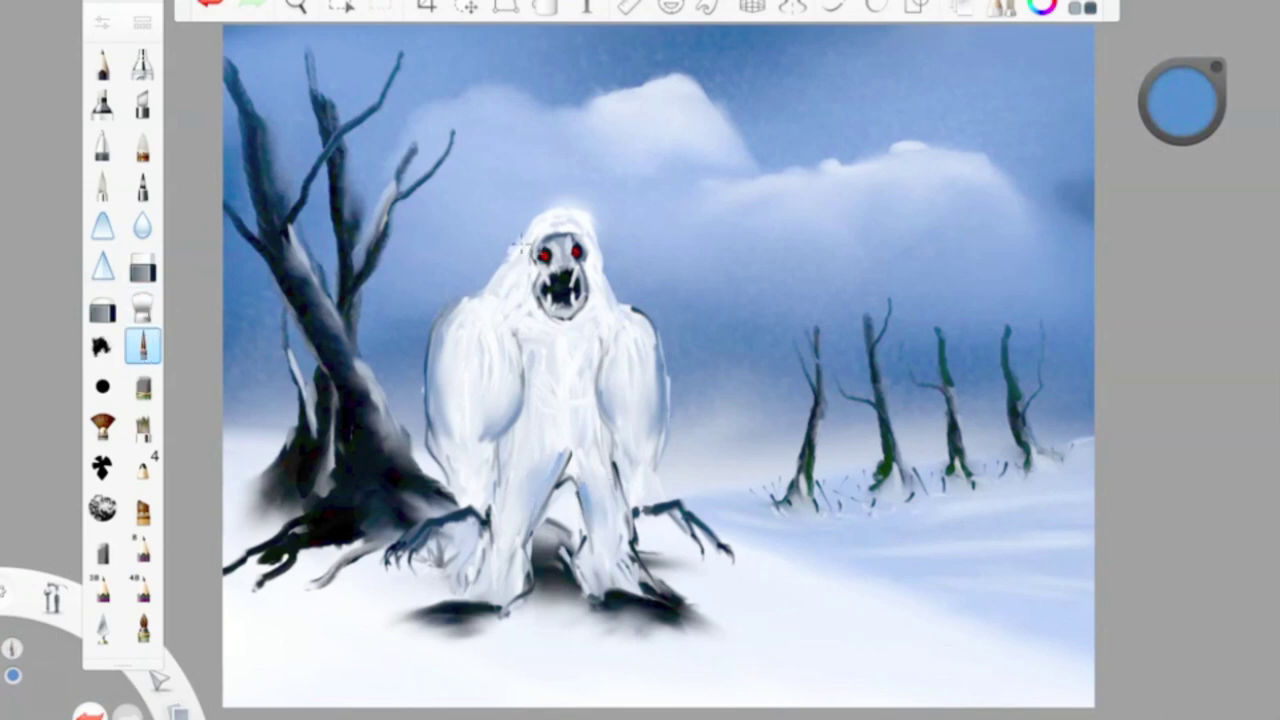
{"action": "left_click_drag", "start_coordinate": [1187, 112], "coordinate": [1183, 14]}
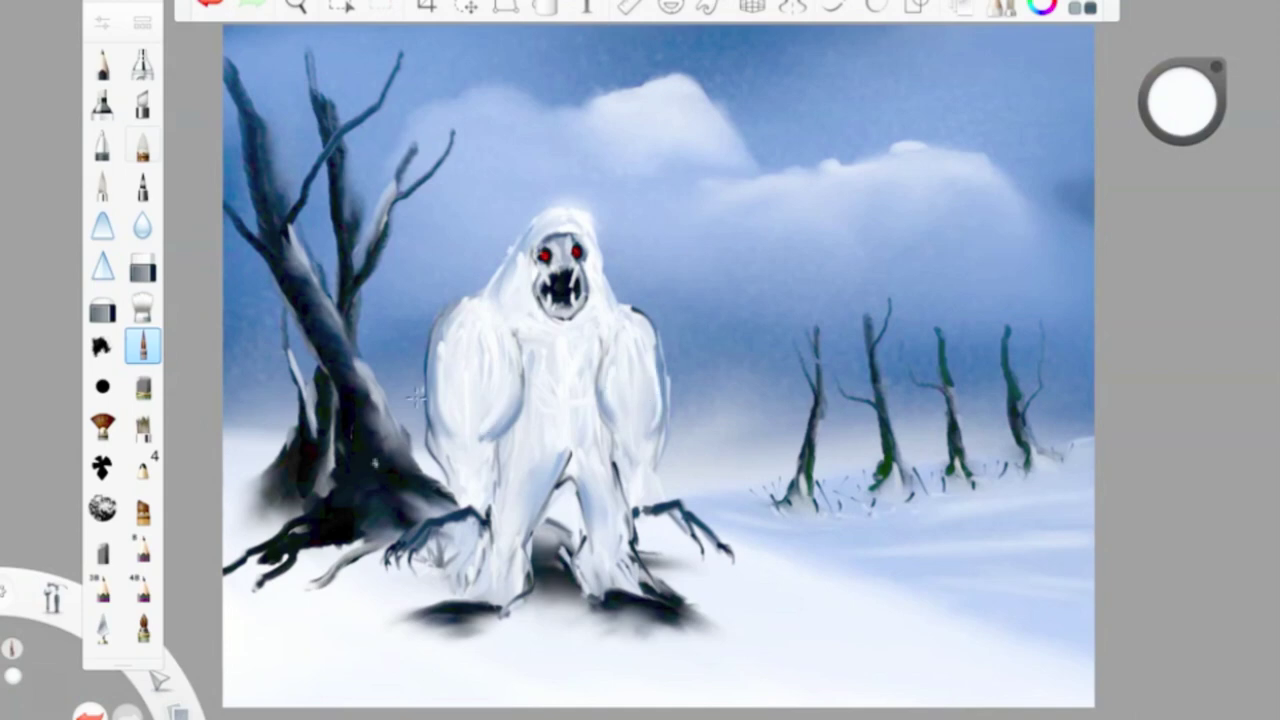
{"action": "left_click_drag", "start_coordinate": [537, 478], "coordinate": [585, 576]}
- Paint a blue shadow stroke down the middle of the torso and smudge it
{"action": "left_click_drag", "start_coordinate": [1183, 100], "coordinate": [1183, 160]}
{"action": "left_click_drag", "start_coordinate": [565, 350], "coordinate": [568, 438]}
{"action": "left_click", "coordinate": [142, 305]}
{"action": "left_click_drag", "start_coordinate": [1183, 100], "coordinate": [1183, 60]}
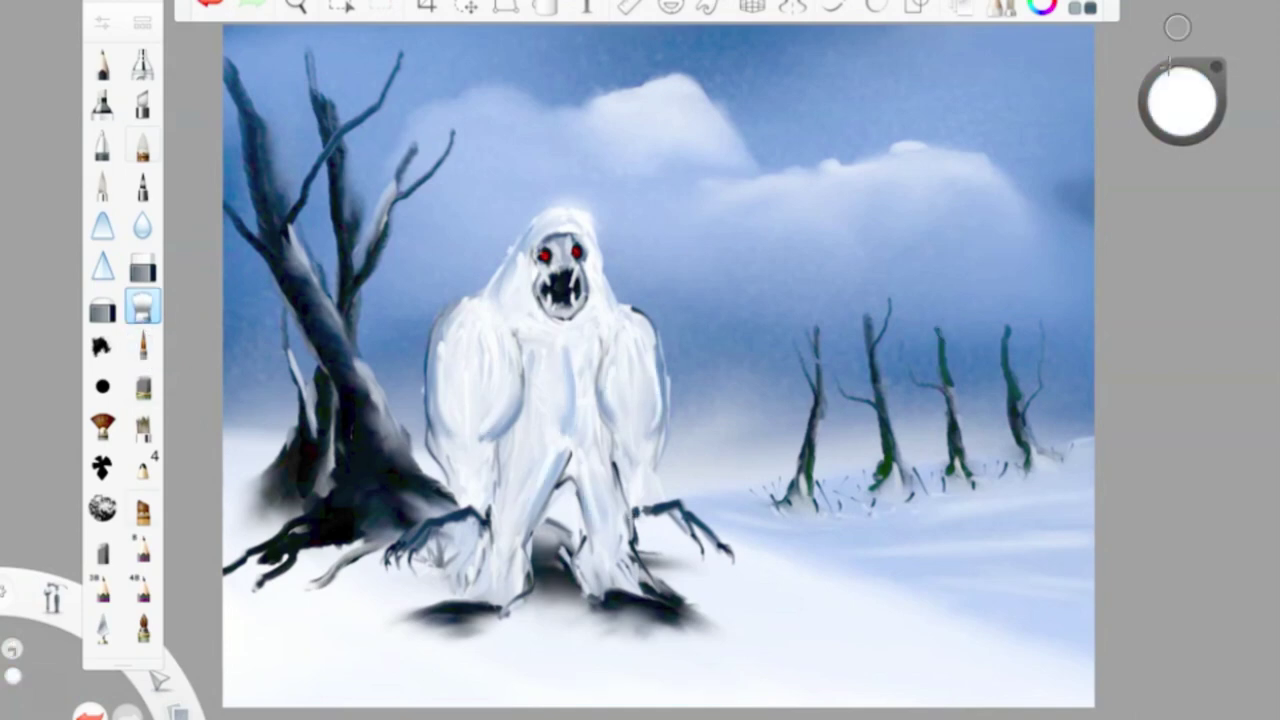
- Lighten the center of the torso and the inner thigh with white, and smudge the fur down the leg
{"action": "left_click", "coordinate": [142, 345]}
{"action": "left_click_drag", "start_coordinate": [565, 434], "coordinate": [563, 372]}
{"action": "left_click_drag", "start_coordinate": [558, 452], "coordinate": [530, 526]}
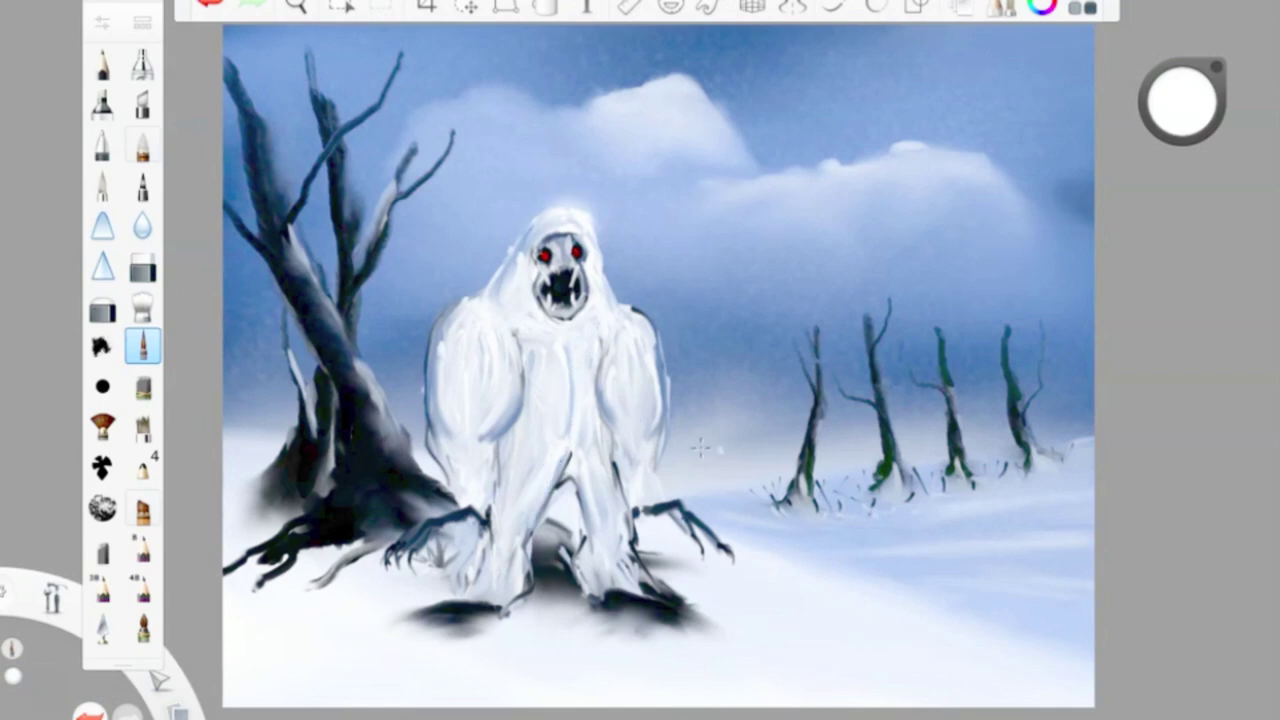
{"action": "left_click", "coordinate": [142, 305]}
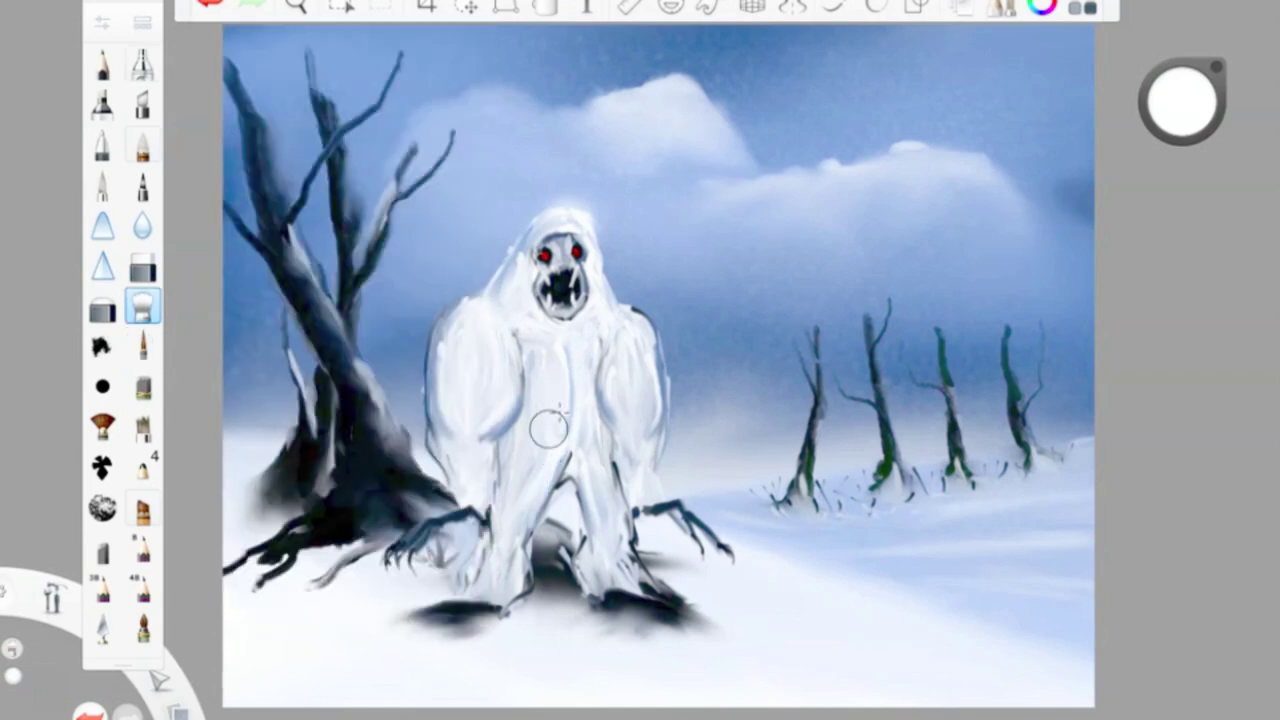
{"action": "left_click_drag", "start_coordinate": [466, 459], "coordinate": [520, 590]}
- Brush bright white fur highlights over both shoulders, upper arms and forearms
{"action": "left_click", "coordinate": [142, 345]}
{"action": "left_click_drag", "start_coordinate": [500, 340], "coordinate": [488, 394]}
{"action": "left_click_drag", "start_coordinate": [458, 320], "coordinate": [444, 400]}
{"action": "left_click_drag", "start_coordinate": [612, 345], "coordinate": [638, 415]}
{"action": "left_click_drag", "start_coordinate": [632, 320], "coordinate": [655, 408]}
{"action": "left_click_drag", "start_coordinate": [482, 448], "coordinate": [470, 512]}
{"action": "mouse_move", "coordinate": [640, 432]}
{"action": "left_mouse_down"}
{"action": "mouse_move", "coordinate": [615, 490]}
{"action": "mouse_move", "coordinate": [634, 486]}
{"action": "left_mouse_up"}
- Brush bright white fur highlights down both legs and across the chest and belly
{"action": "mouse_move", "coordinate": [540, 446]}
{"action": "left_mouse_down"}
{"action": "mouse_move", "coordinate": [515, 584]}
{"action": "mouse_move", "coordinate": [490, 580]}
{"action": "left_mouse_up"}
{"action": "mouse_move", "coordinate": [615, 470]}
{"action": "left_mouse_down"}
{"action": "mouse_move", "coordinate": [596, 550]}
{"action": "mouse_move", "coordinate": [630, 578]}
{"action": "left_mouse_up"}
{"action": "left_click_drag", "start_coordinate": [490, 546], "coordinate": [480, 602]}
{"action": "left_click_drag", "start_coordinate": [548, 340], "coordinate": [530, 382]}
{"action": "left_click_drag", "start_coordinate": [536, 406], "coordinate": [526, 442]}
{"action": "left_click_drag", "start_coordinate": [596, 336], "coordinate": [590, 384]}
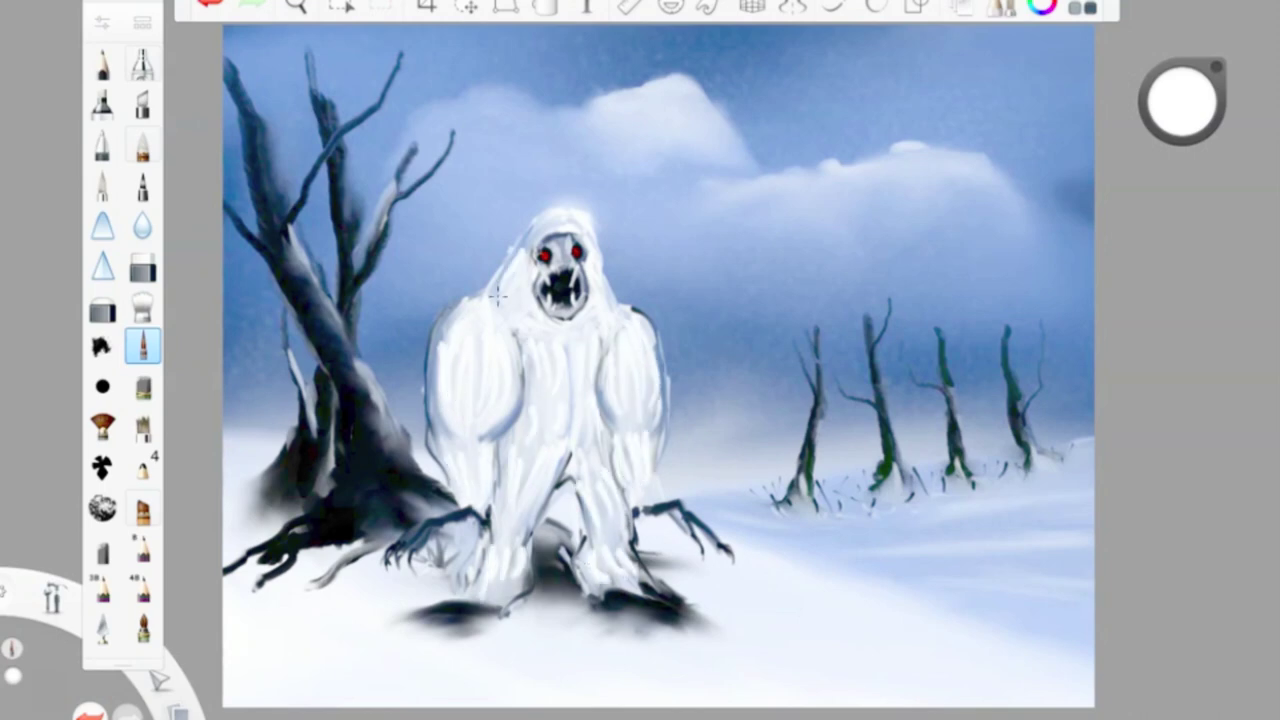
- Smudge the white highlights on the thighs and lower legs into the surrounding fur
{"action": "left_click", "coordinate": [142, 305]}
{"action": "left_click_drag", "start_coordinate": [480, 471], "coordinate": [530, 505]}
{"action": "left_click_drag", "start_coordinate": [600, 565], "coordinate": [640, 598]}
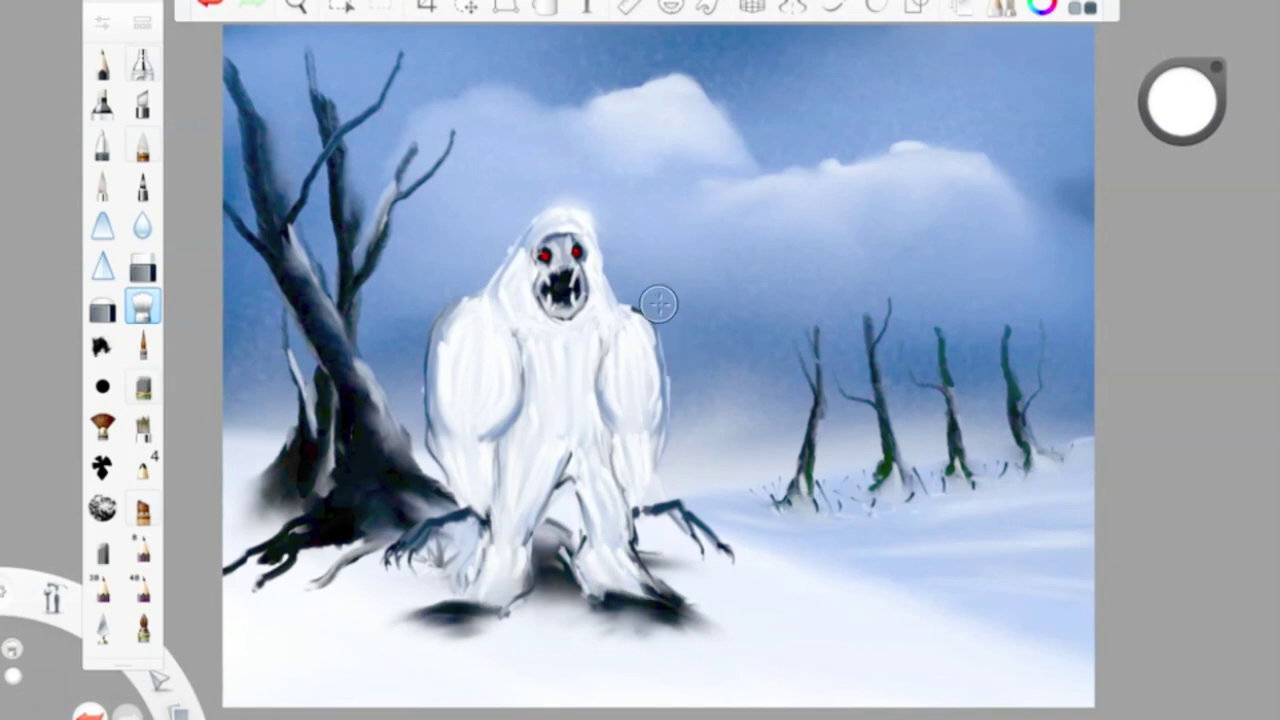
- Paint a small pile of crossed dark sticks on the snow in front of the distant trees
{"action": "left_click", "coordinate": [142, 345]}
{"action": "left_click", "coordinate": [1182, 100]}
{"action": "left_click_drag", "start_coordinate": [1180, 118], "coordinate": [1183, 135]}
{"action": "double_click", "coordinate": [142, 345]}
{"action": "left_click_drag", "start_coordinate": [220, 303], "coordinate": [226, 303]}
{"action": "left_click", "coordinate": [700, 400]}
{"action": "mouse_move", "coordinate": [875, 615]}
{"action": "left_mouse_down"}
{"action": "mouse_move", "coordinate": [925, 643]}
{"action": "mouse_move", "coordinate": [870, 660]}
{"action": "mouse_move", "coordinate": [940, 660]}
{"action": "left_mouse_up"}
- Paint orange and red flames rising from the pile of sticks
{"action": "left_click", "coordinate": [1222, 76]}
{"action": "left_click_drag", "start_coordinate": [1190, 110], "coordinate": [1200, 118]}
{"action": "mouse_move", "coordinate": [858, 610]}
{"action": "left_mouse_down"}
{"action": "mouse_move", "coordinate": [915, 632]}
{"action": "mouse_move", "coordinate": [870, 585]}
{"action": "left_mouse_up"}
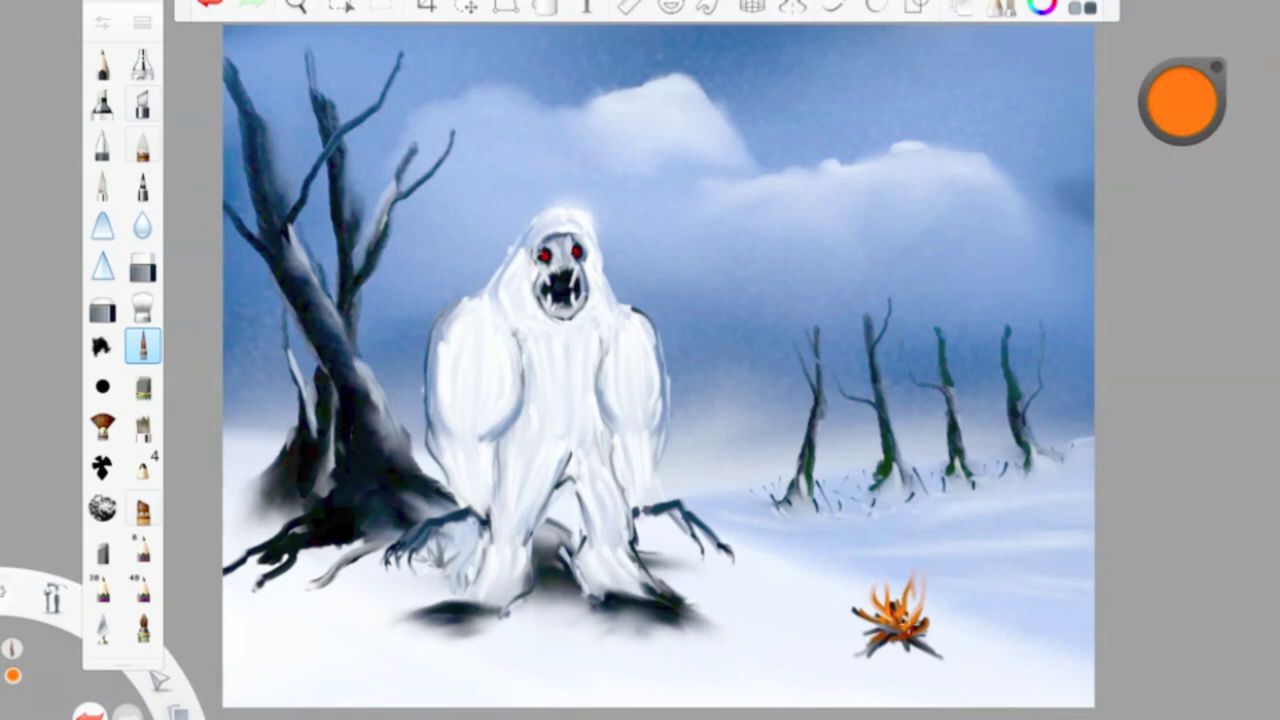
{"action": "mouse_move", "coordinate": [905, 630]}
{"action": "left_mouse_down"}
{"action": "mouse_move", "coordinate": [915, 560]}
{"action": "mouse_move", "coordinate": [840, 575]}
{"action": "mouse_move", "coordinate": [870, 585]}
{"action": "left_mouse_up"}
{"action": "left_click", "coordinate": [1182, 100]}
{"action": "left_click", "coordinate": [1230, 97]}
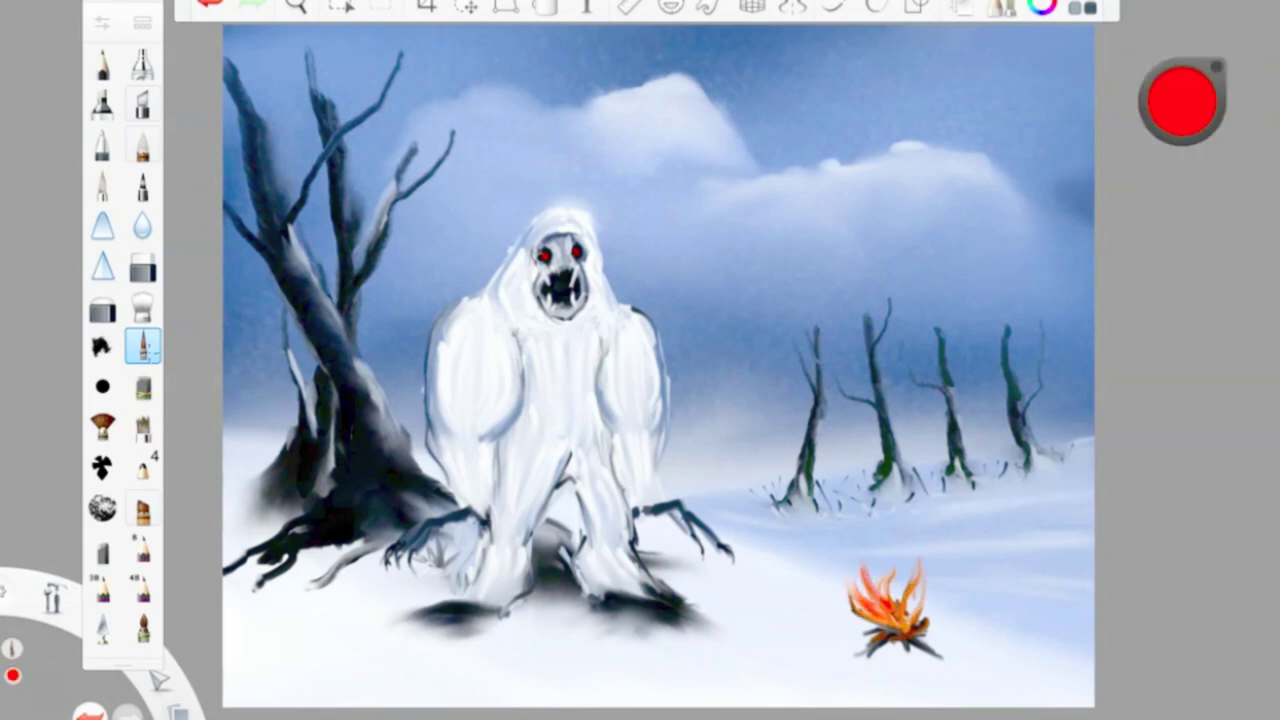
- Brush pale snow strokes over the lower ends of the campfire sticks
{"action": "left_click", "coordinate": [143, 345]}
{"action": "left_click", "coordinate": [143, 345]}
{"action": "left_click_drag", "start_coordinate": [860, 645], "coordinate": [945, 656]}
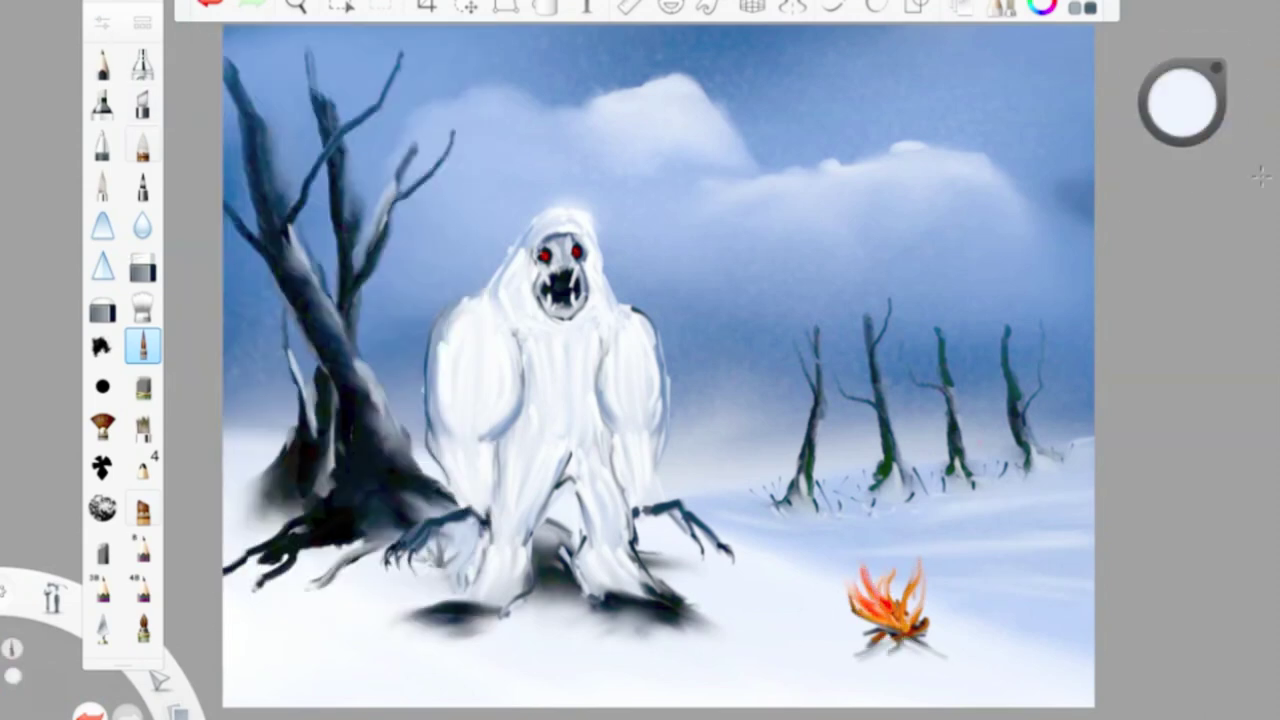
- Darken the campfire's stick pile with black brush strokes
{"action": "left_click", "coordinate": [1182, 100]}
{"action": "left_click", "coordinate": [1183, 137]}
{"action": "left_click", "coordinate": [143, 345]}
{"action": "left_click", "coordinate": [143, 345]}
{"action": "mouse_move", "coordinate": [845, 640]}
{"action": "left_mouse_down"}
{"action": "mouse_move", "coordinate": [920, 635]}
{"action": "mouse_move", "coordinate": [932, 655]}
{"action": "left_mouse_up"}
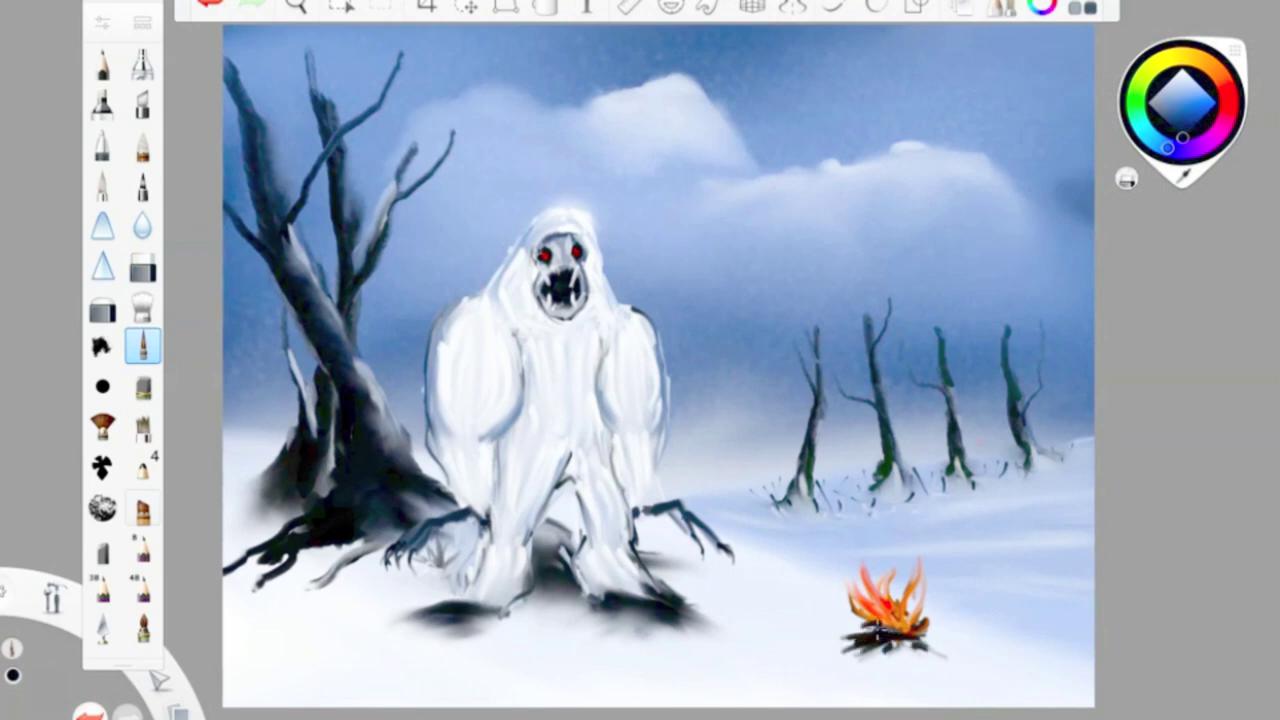
- Brush bright orange strokes over the campfire flames
{"action": "left_click", "coordinate": [1232, 88]}
{"action": "left_click", "coordinate": [143, 345]}
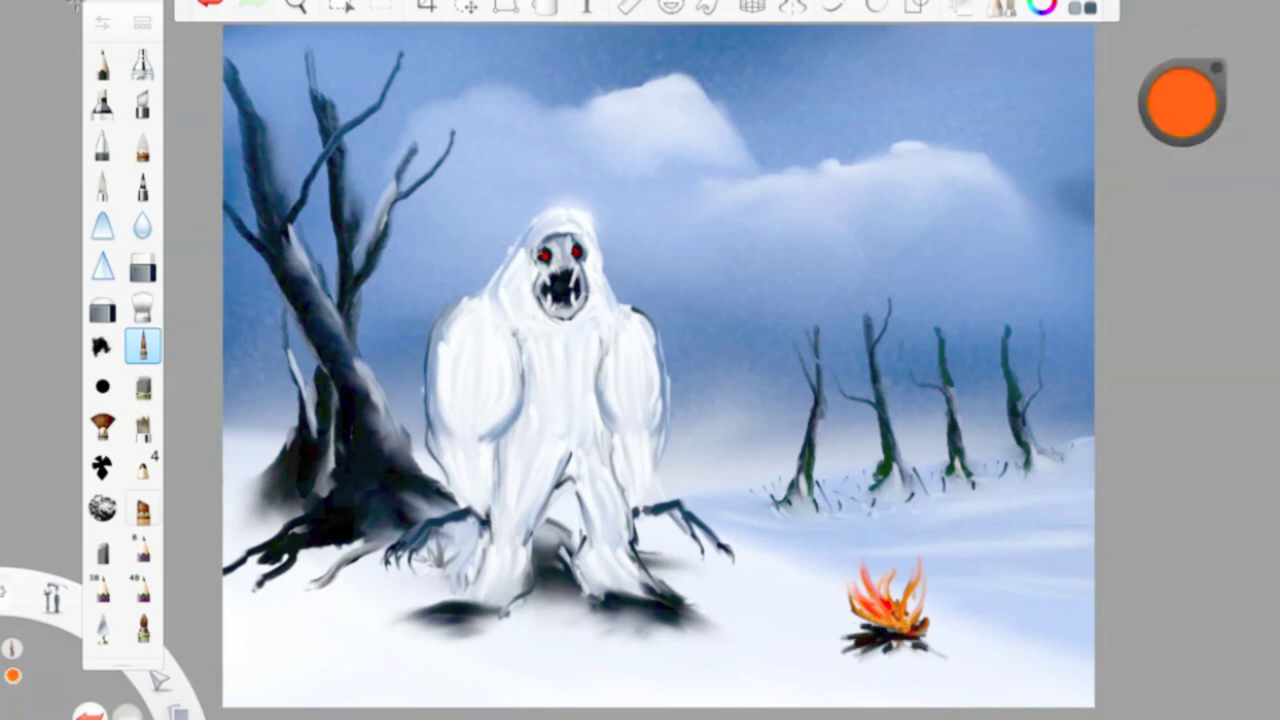
{"action": "left_click", "coordinate": [143, 345]}
{"action": "mouse_move", "coordinate": [850, 635]}
{"action": "left_mouse_down"}
{"action": "mouse_move", "coordinate": [880, 605]}
{"action": "mouse_move", "coordinate": [878, 570]}
{"action": "left_mouse_up"}
- Add lighter orange flames to the campfire and airbrush a soft orange glow around it
{"action": "left_click_drag", "start_coordinate": [1182, 100], "coordinate": [1193, 40]}
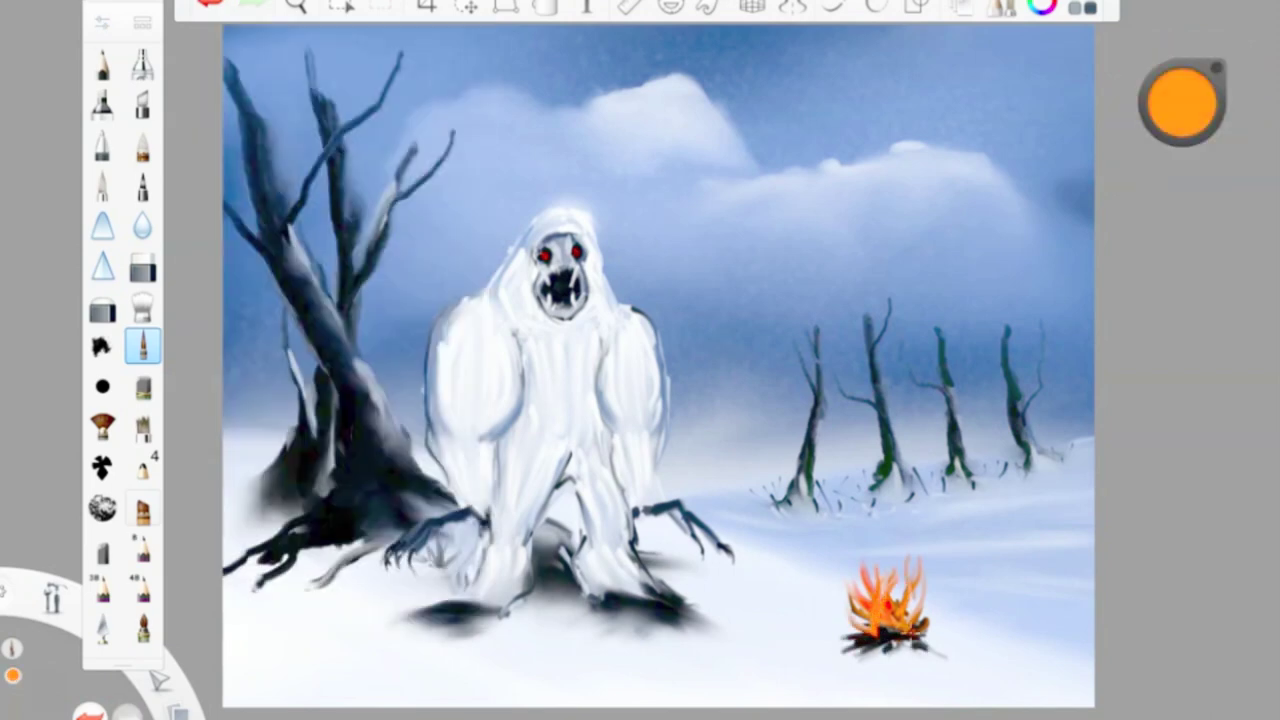
{"action": "left_click", "coordinate": [143, 63]}
{"action": "left_click", "coordinate": [143, 63]}
{"action": "left_click", "coordinate": [143, 63]}
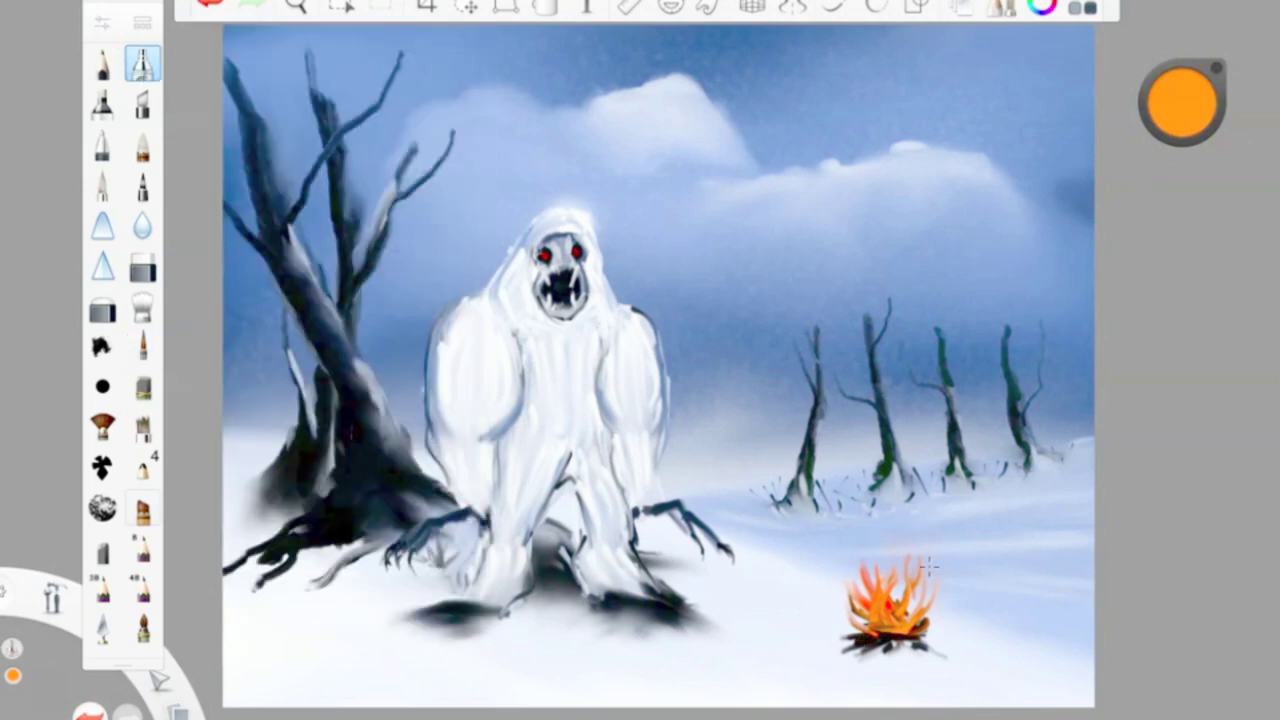
{"action": "left_click_drag", "start_coordinate": [885, 630], "coordinate": [898, 580]}
{"action": "left_click_drag", "start_coordinate": [1182, 100], "coordinate": [1190, 60]}
{"action": "mouse_move", "coordinate": [900, 590]}
{"action": "left_mouse_down"}
{"action": "mouse_move", "coordinate": [862, 603]}
{"action": "mouse_move", "coordinate": [895, 585]}
{"action": "mouse_move", "coordinate": [900, 560]}
{"action": "left_mouse_up"}
- Tint the campfire sticks orange-brown and redefine them with fine dark strokes
{"action": "left_click", "coordinate": [1182, 100]}
{"action": "left_click", "coordinate": [1228, 95]}
{"action": "left_click_drag", "start_coordinate": [860, 648], "coordinate": [915, 660]}
{"action": "left_click", "coordinate": [1182, 100]}
{"action": "left_click_drag", "start_coordinate": [1182, 115], "coordinate": [1165, 85]}
{"action": "left_click", "coordinate": [143, 345]}
{"action": "left_click", "coordinate": [143, 345]}
{"action": "left_click", "coordinate": [143, 345]}
{"action": "left_click_drag", "start_coordinate": [848, 652], "coordinate": [920, 640]}
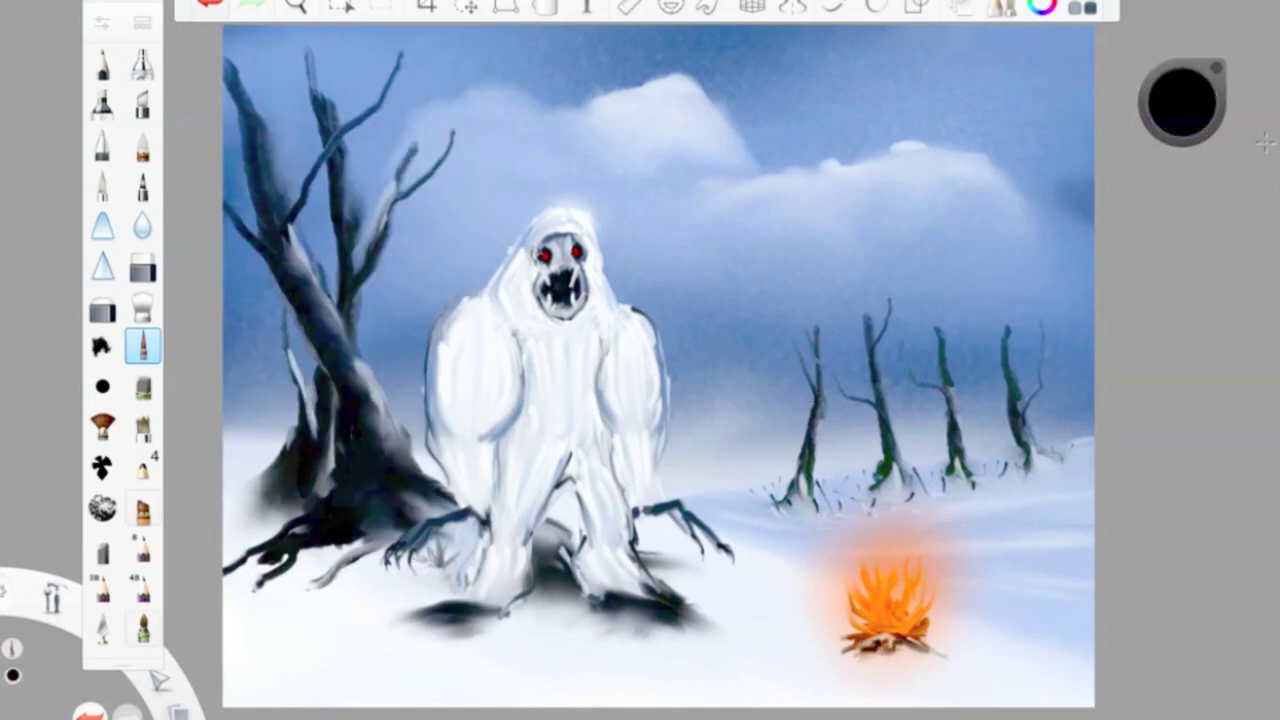
- Paint white snow over the edges of the dark shadows beneath the yeti's feet and smudge them softly
{"action": "left_click", "coordinate": [1182, 100]}
{"action": "left_click", "coordinate": [1182, 100]}
{"action": "left_click", "coordinate": [143, 345]}
{"action": "left_click", "coordinate": [143, 345]}
{"action": "left_click_drag", "start_coordinate": [495, 612], "coordinate": [424, 622]}
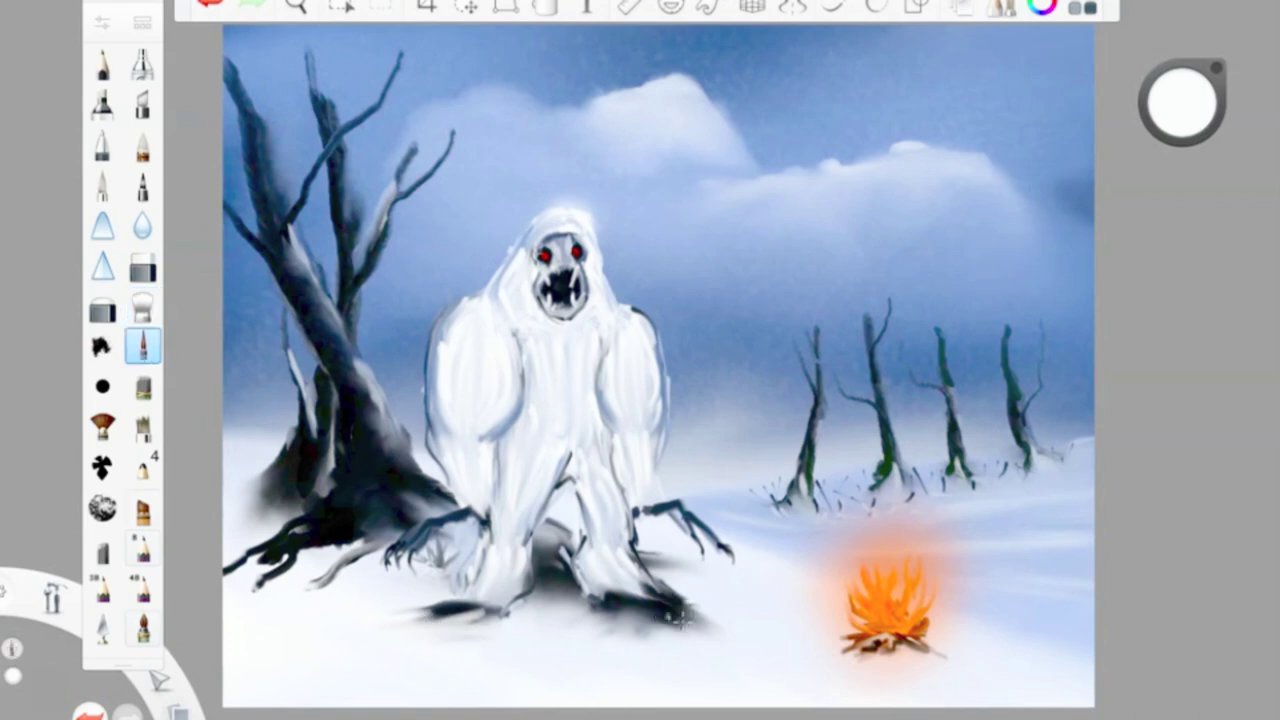
{"action": "left_click_drag", "start_coordinate": [730, 632], "coordinate": [595, 628]}
{"action": "key", "text": "e"}
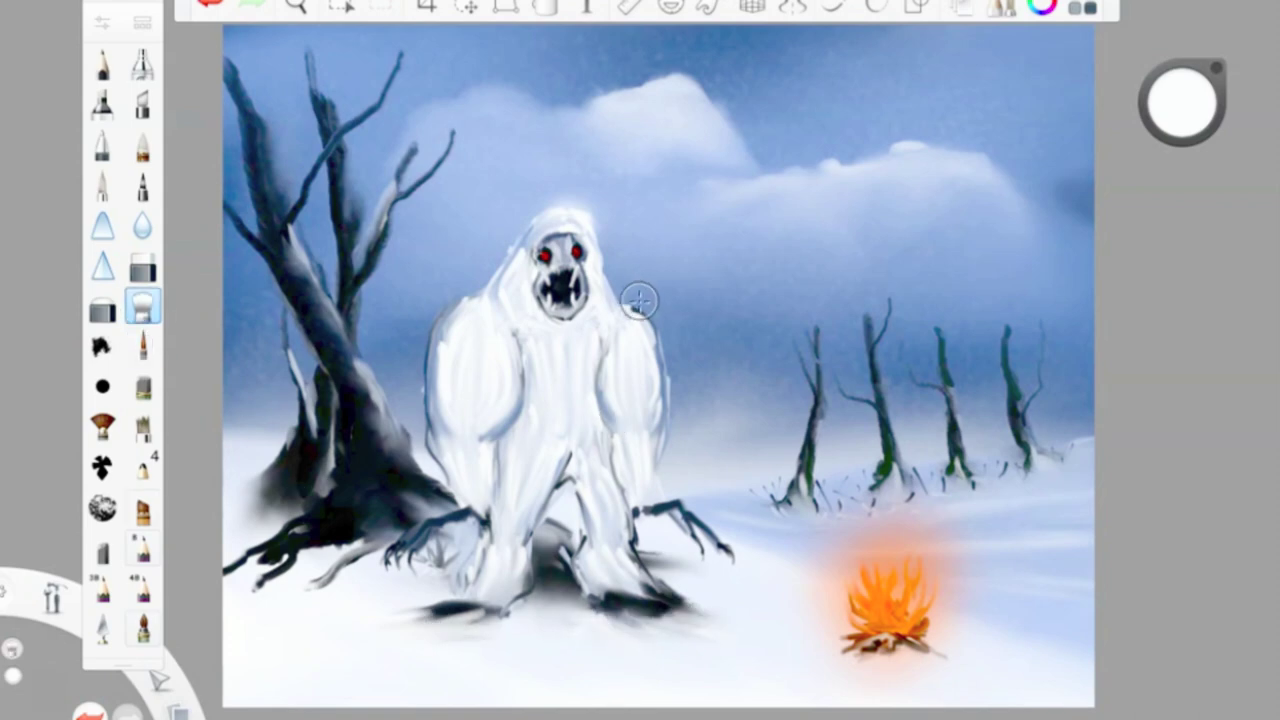
- Sample the blue of the sky and paint blue shading along the yeti's arms, torso sides and inner legs
{"action": "left_click", "coordinate": [700, 257], "text": "alt"}
{"action": "key", "text": "e"}
{"action": "mouse_move", "coordinate": [428, 455]}
{"action": "left_mouse_down"}
{"action": "mouse_move", "coordinate": [441, 300]}
{"action": "mouse_move", "coordinate": [470, 345]}
{"action": "mouse_move", "coordinate": [428, 470]}
{"action": "left_mouse_up"}
{"action": "left_click_drag", "start_coordinate": [525, 340], "coordinate": [492, 505]}
{"action": "left_click_drag", "start_coordinate": [448, 462], "coordinate": [455, 505]}
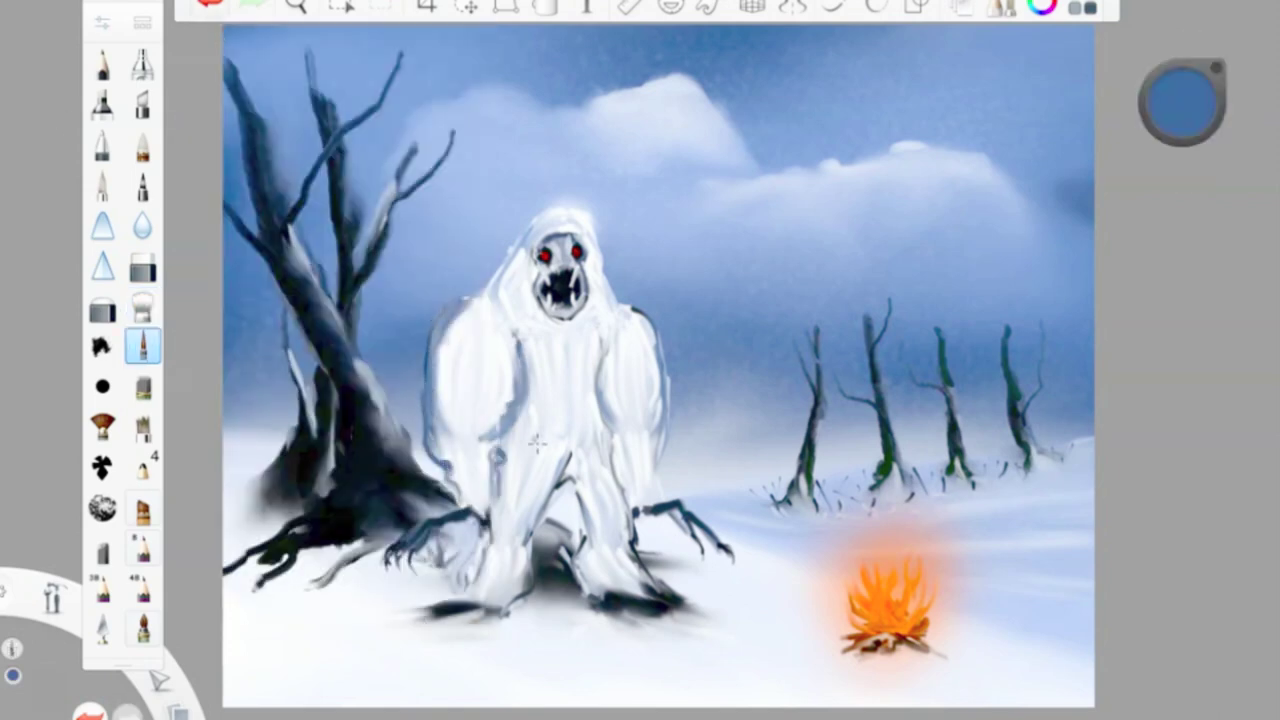
{"action": "left_click_drag", "start_coordinate": [608, 336], "coordinate": [606, 478]}
{"action": "mouse_move", "coordinate": [640, 310]}
{"action": "left_mouse_down"}
{"action": "mouse_move", "coordinate": [660, 464]}
{"action": "mouse_move", "coordinate": [650, 498]}
{"action": "left_mouse_up"}
{"action": "left_click_drag", "start_coordinate": [570, 450], "coordinate": [545, 538]}
{"action": "left_click_drag", "start_coordinate": [590, 476], "coordinate": [560, 548]}
- Layer lighter blue strokes over the shaded contours of the yeti's arms, torso and legs
{"action": "left_click_drag", "start_coordinate": [1182, 100], "coordinate": [1182, 72]}
{"action": "mouse_move", "coordinate": [445, 308]}
{"action": "left_mouse_down"}
{"action": "mouse_move", "coordinate": [430, 388]}
{"action": "mouse_move", "coordinate": [450, 500]}
{"action": "left_mouse_up"}
{"action": "mouse_move", "coordinate": [520, 355]}
{"action": "left_mouse_down"}
{"action": "mouse_move", "coordinate": [485, 445]}
{"action": "mouse_move", "coordinate": [560, 492]}
{"action": "left_mouse_up"}
{"action": "left_click_drag", "start_coordinate": [495, 460], "coordinate": [485, 500]}
{"action": "left_click_drag", "start_coordinate": [600, 352], "coordinate": [598, 405]}
{"action": "left_click_drag", "start_coordinate": [660, 356], "coordinate": [650, 490]}
{"action": "left_click_drag", "start_coordinate": [612, 455], "coordinate": [606, 500]}
{"action": "left_click_drag", "start_coordinate": [580, 492], "coordinate": [586, 566]}
- Touch up the yeti's face around the eyes, nose and mouth with small pale grey strokes
{"action": "left_click_drag", "start_coordinate": [1182, 100], "coordinate": [1160, 100]}
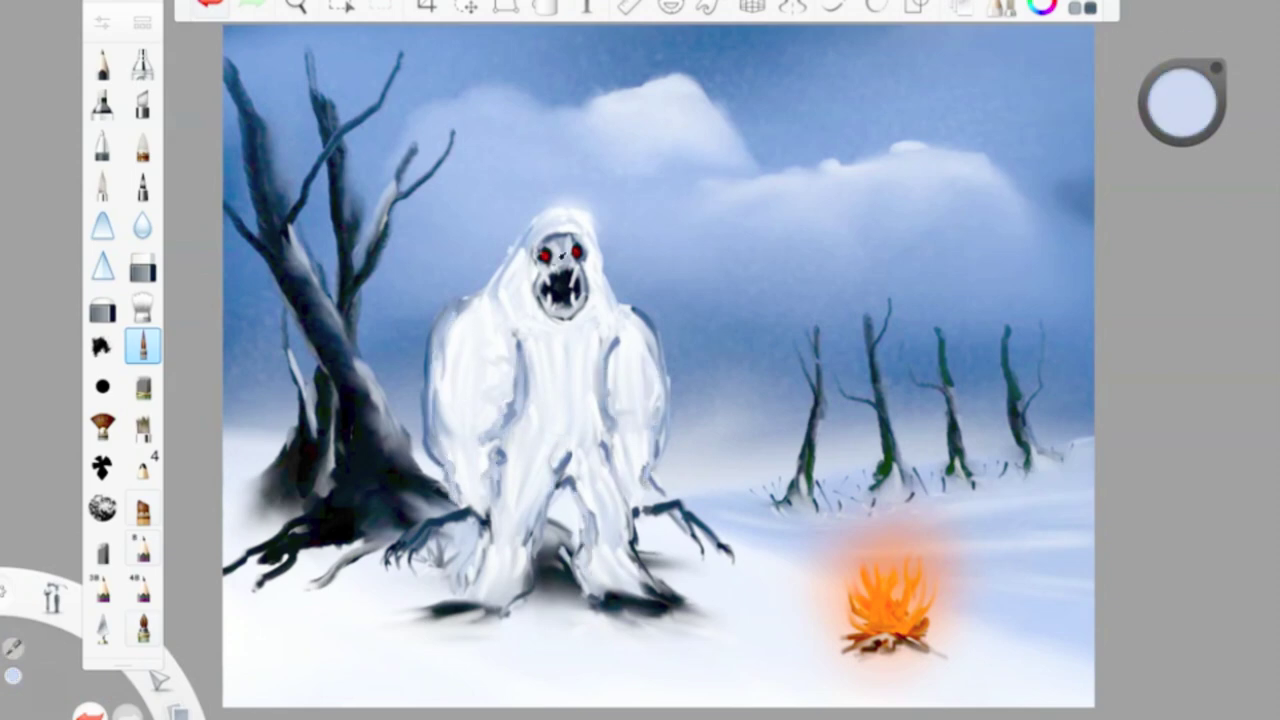
{"action": "left_click", "coordinate": [143, 345]}
{"action": "left_click", "coordinate": [533, 290]}
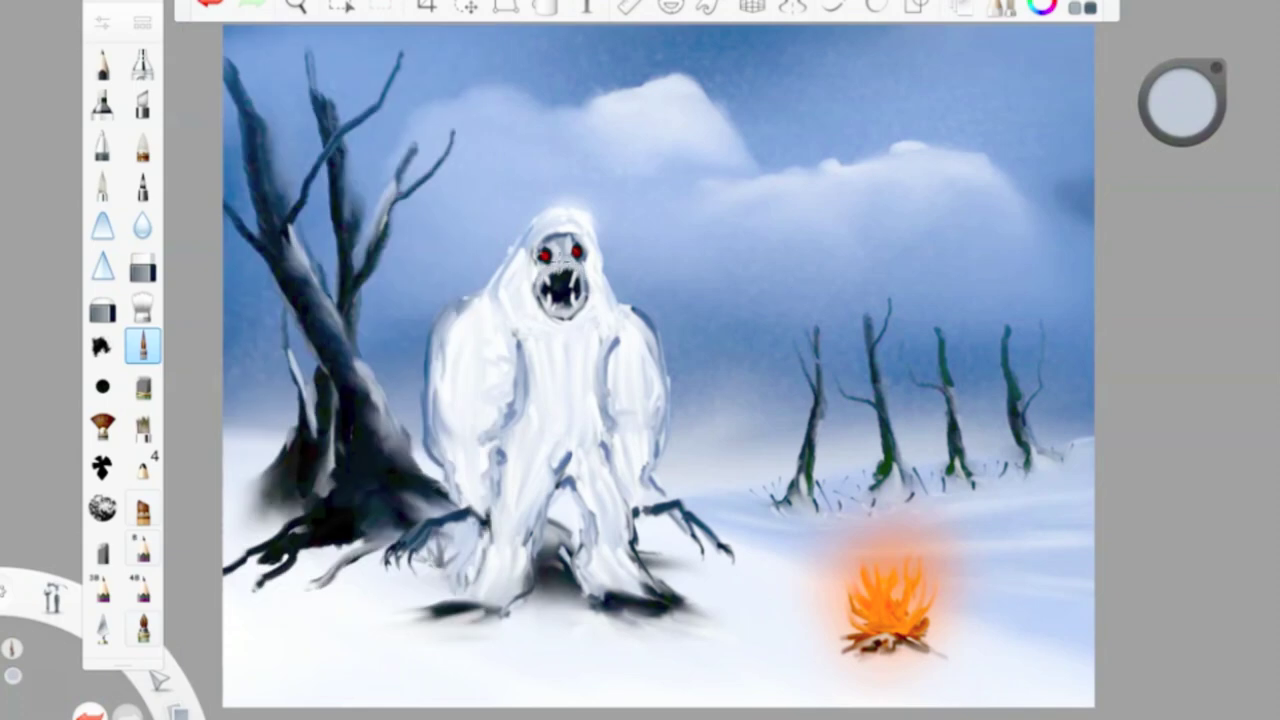
{"action": "left_click_drag", "start_coordinate": [1182, 100], "coordinate": [1182, 115]}
{"action": "left_click", "coordinate": [558, 260]}
- Extend the yeti's dark mouth and claws in black, and add pale orange highlights to the campfire flames
{"action": "left_click", "coordinate": [1172, 118]}
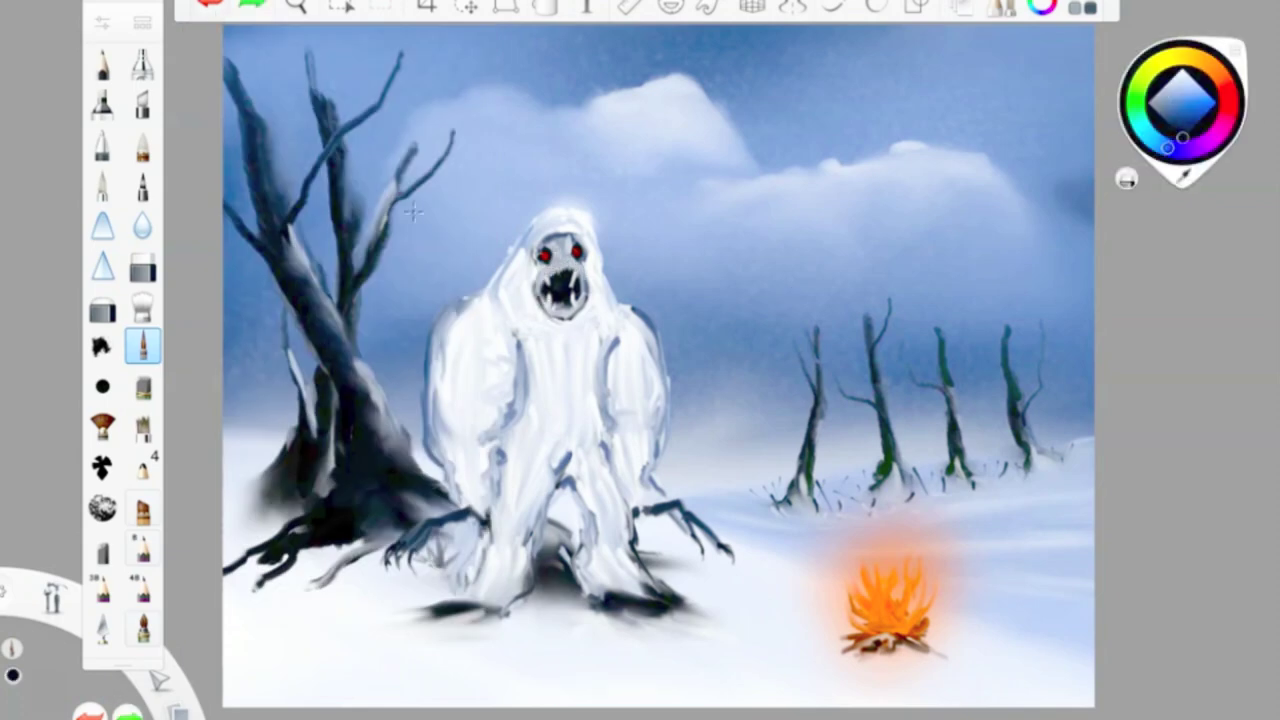
{"action": "left_click_drag", "start_coordinate": [462, 605], "coordinate": [394, 612]}
{"action": "key", "text": "ctrl+z"}
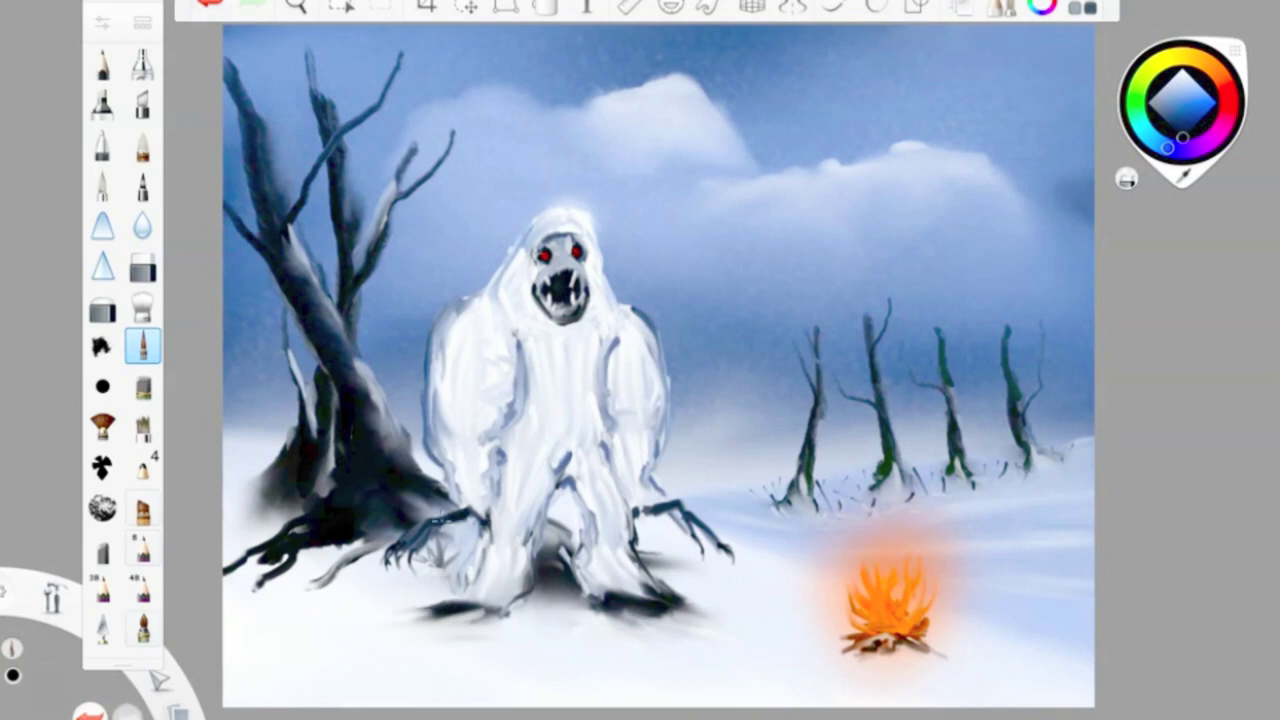
{"action": "left_click", "coordinate": [808, 630], "text": "alt"}
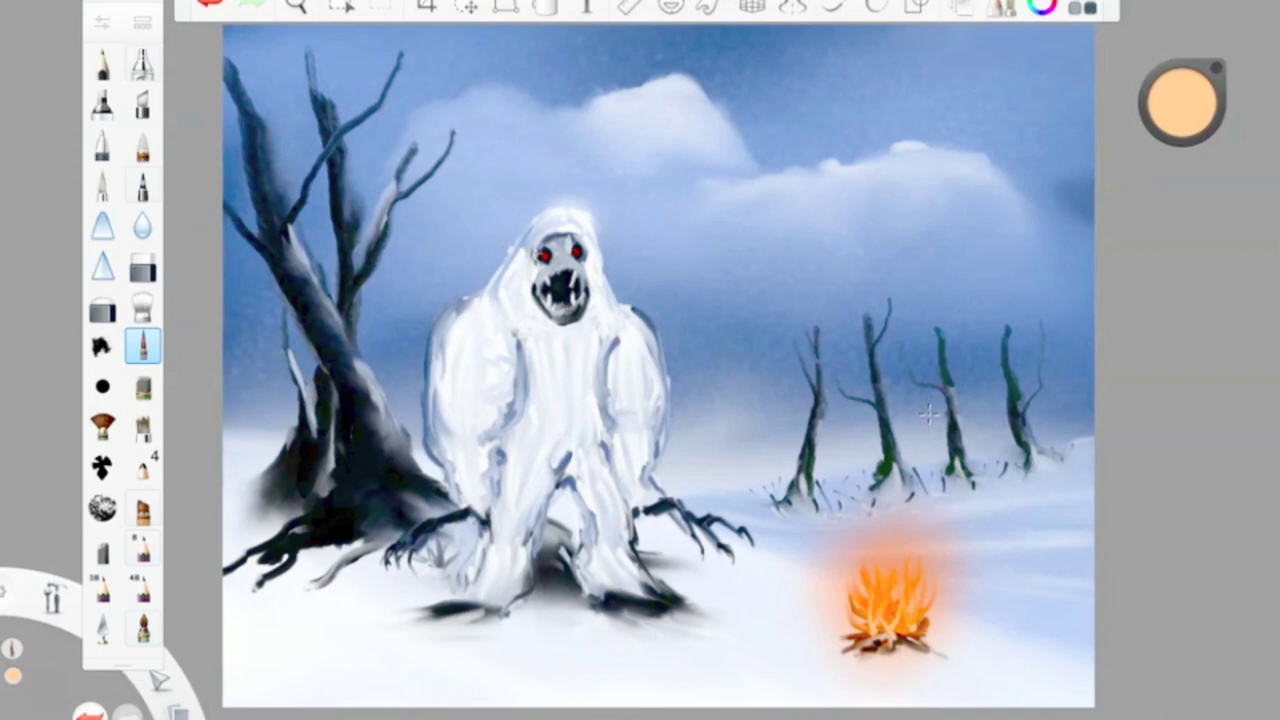
- Save the painting in the Pictures folder as "Yeti In Winter", choosing its file format
{"action": "left_click", "coordinate": [171, 100]}
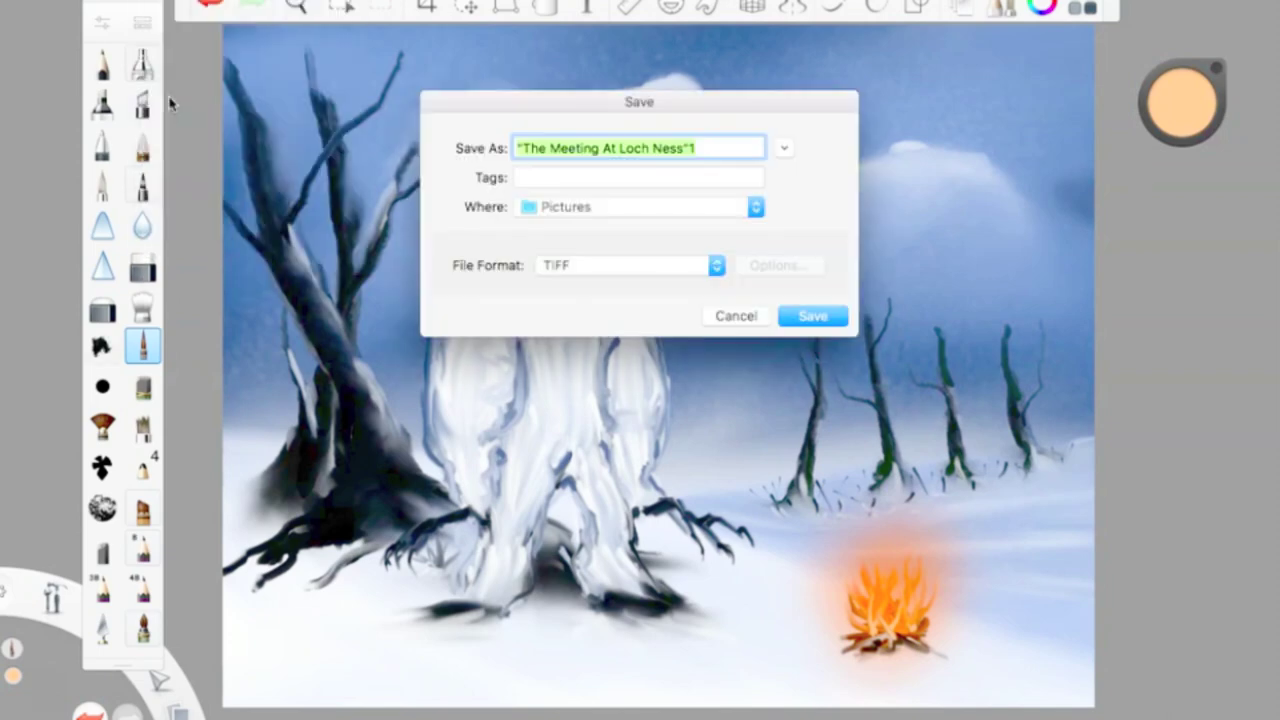
{"action": "type", "text": "Yeti In Winter\""}
{"action": "left_click", "coordinate": [630, 265]}
{"action": "left_click", "coordinate": [560, 320]}
{"action": "left_click", "coordinate": [812, 316]}
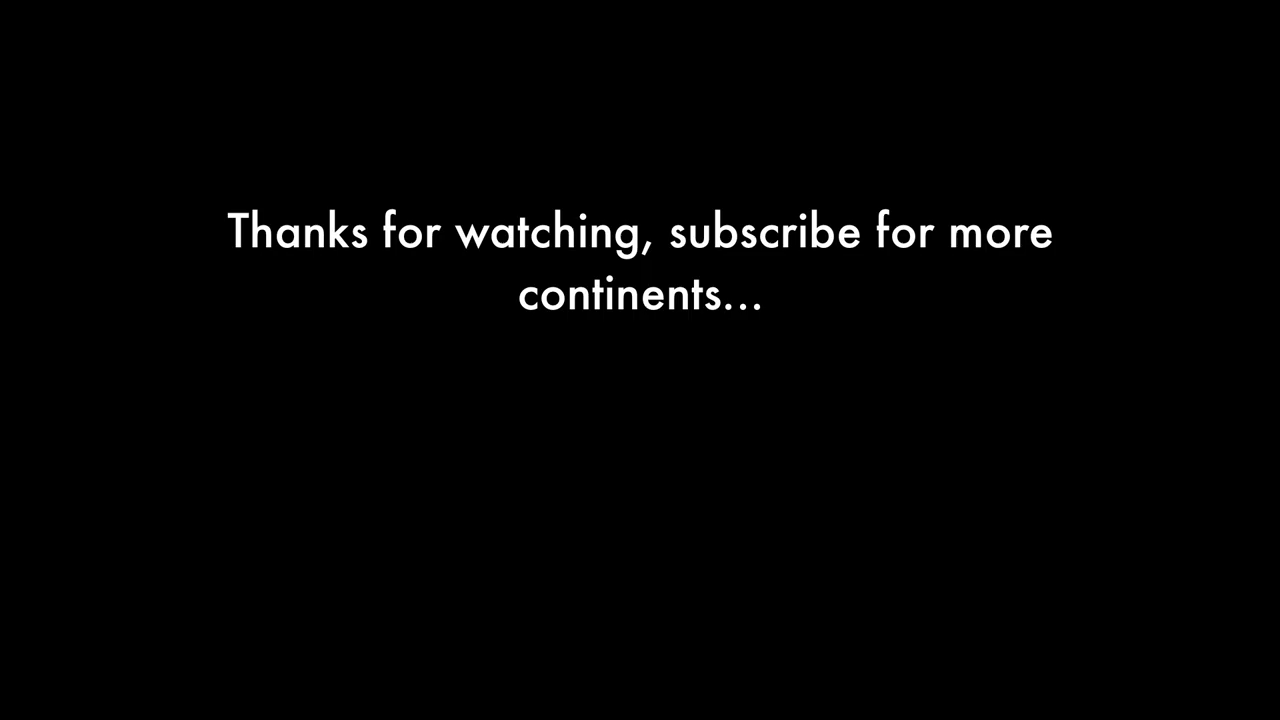